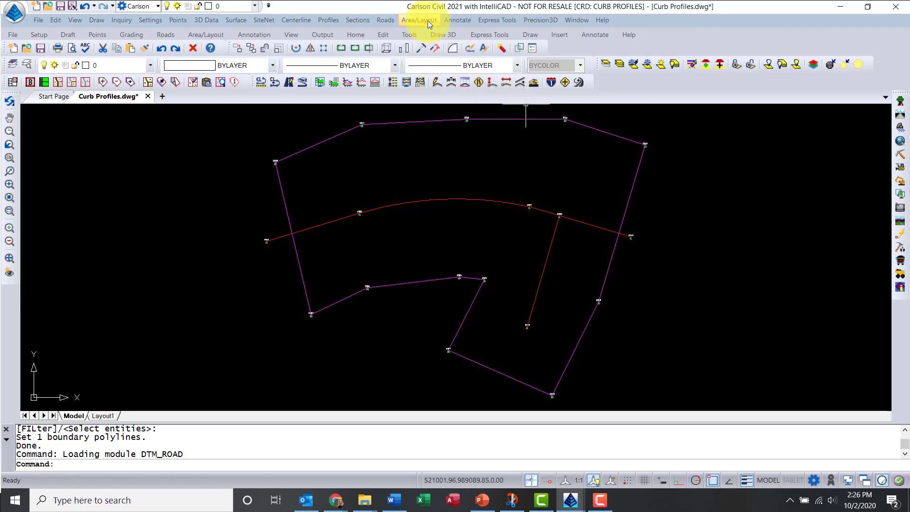
Open the lot network settings and choose Curb Profiles.ltn as the lot network file
left_click(428, 21)
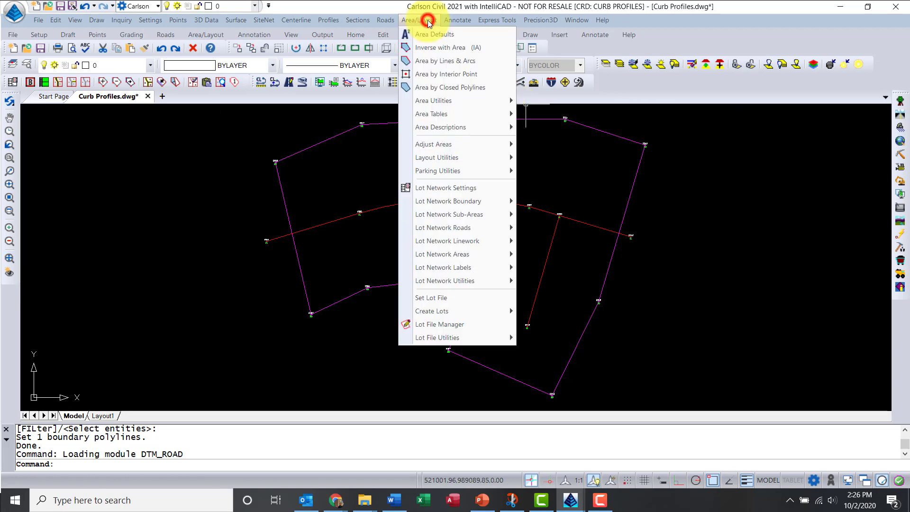
left_click(430, 187)
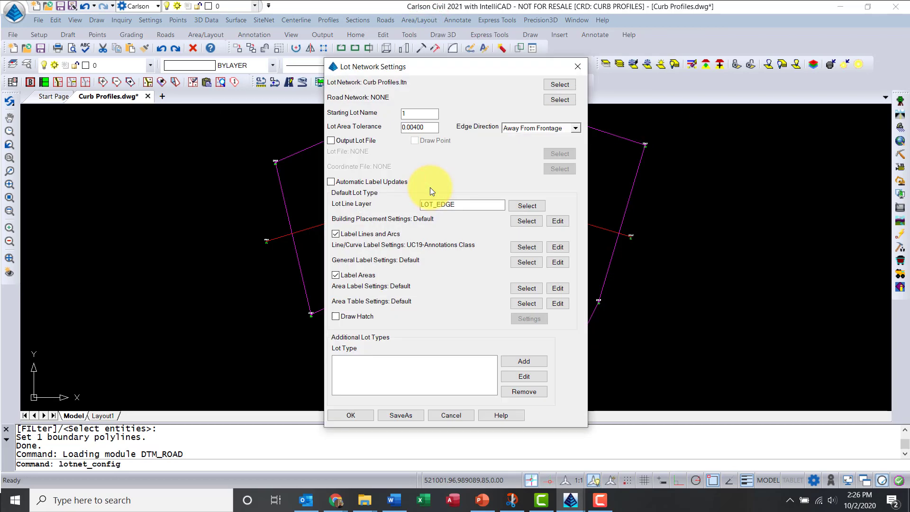
left_click(559, 85)
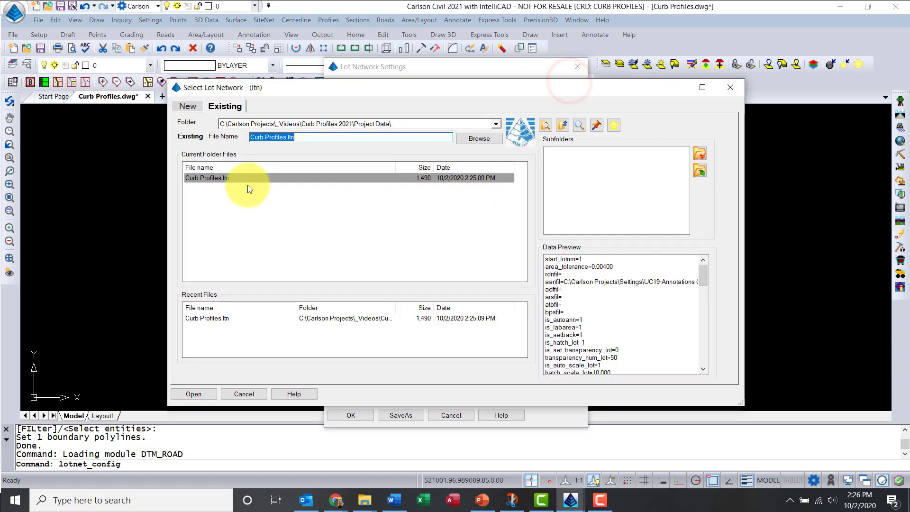
left_click(237, 178)
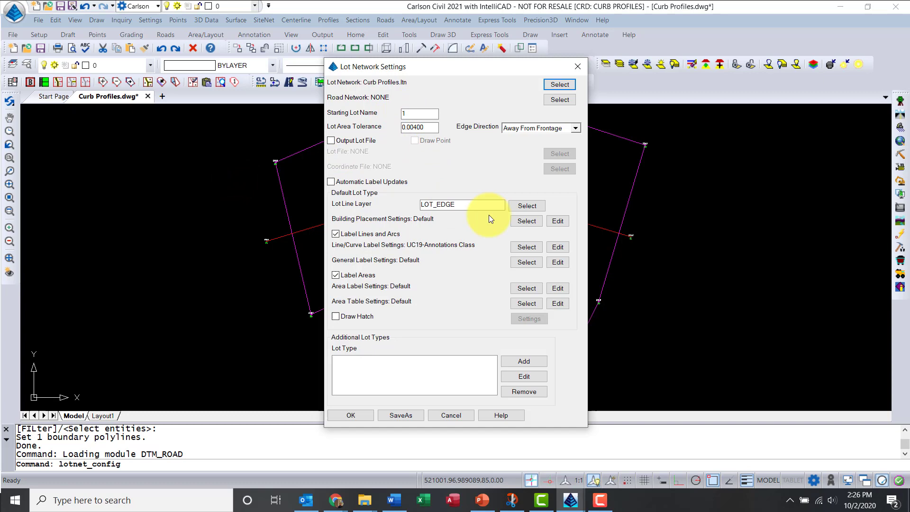
Review the building placement settings of the default lot type and accept the lot network settings
left_click(555, 221)
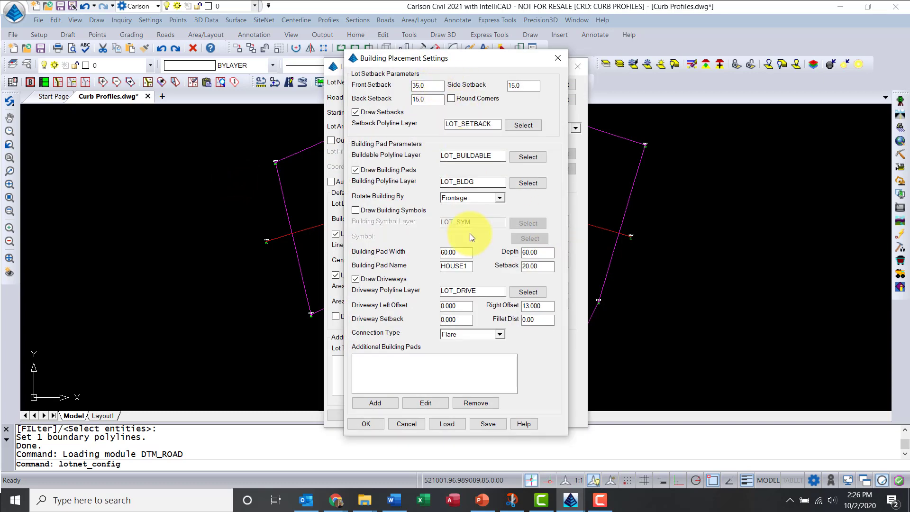
left_click(367, 423)
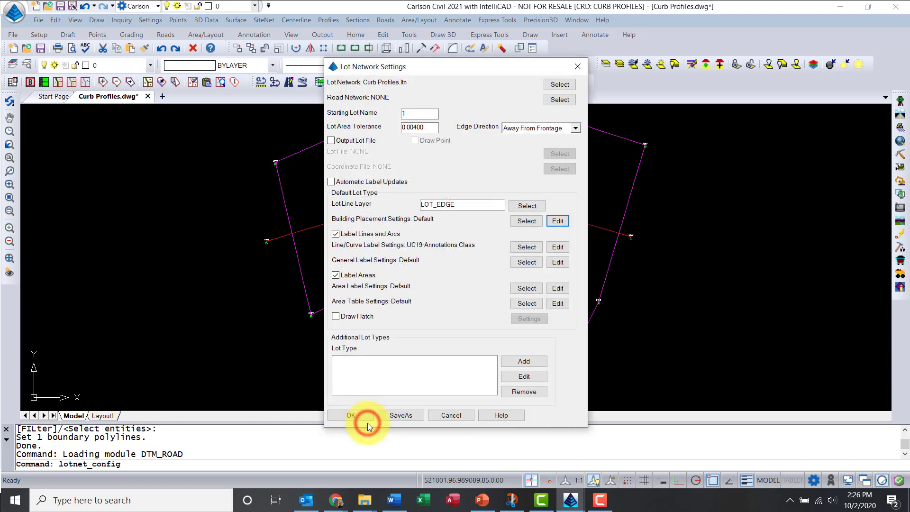
left_click(361, 415)
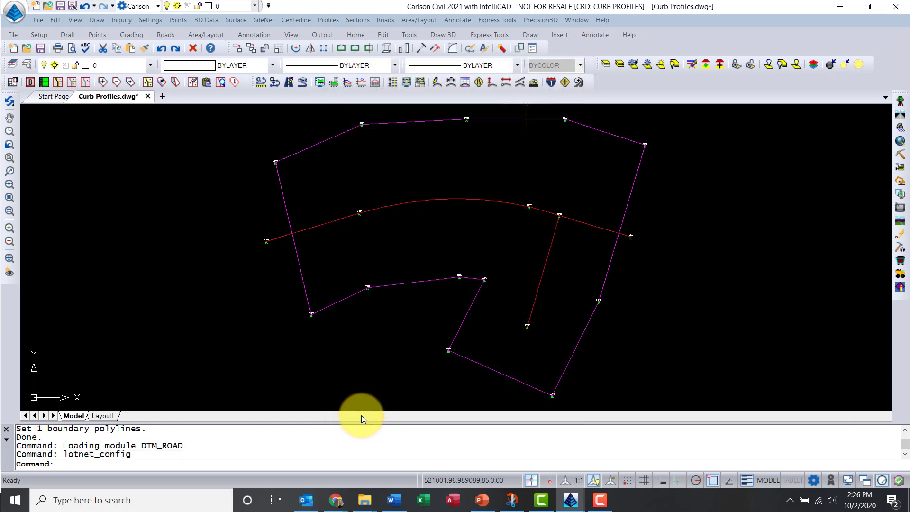
Set the closed magenta outline polyline as the lot network boundary
left_click(29, 81)
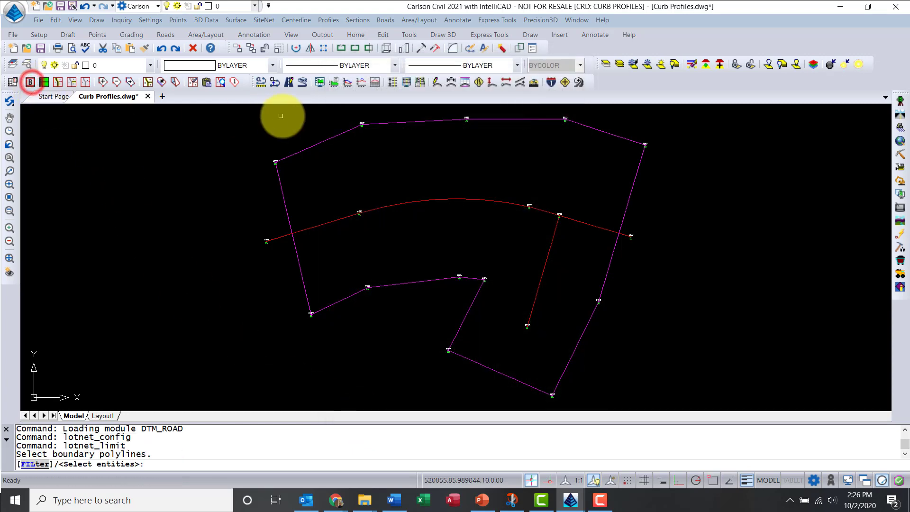
left_click(319, 143)
right_click(328, 154)
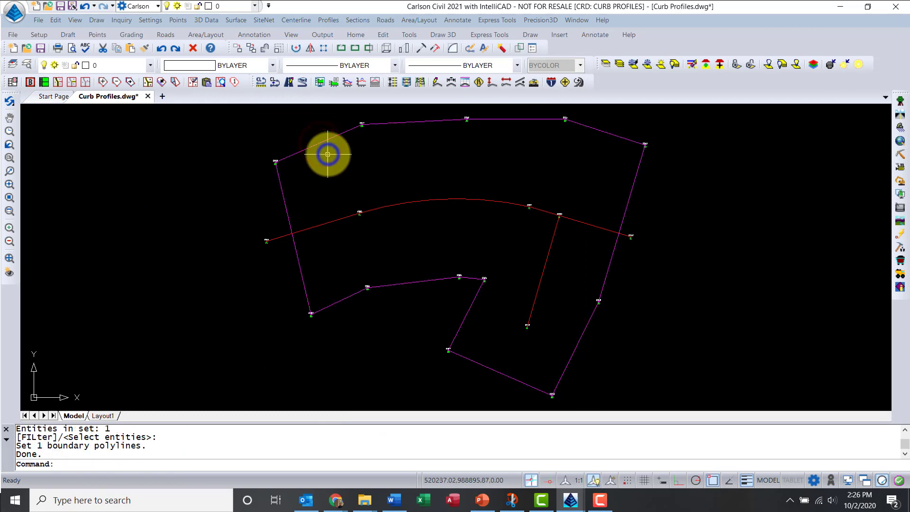
Create a road network file named Roads for the lot network
left_click(43, 82)
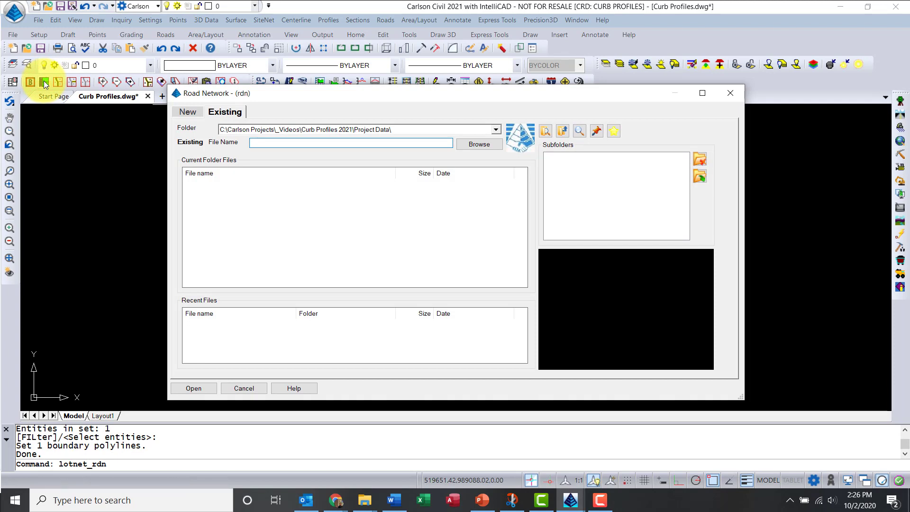
type("Roads")
left_click(189, 388)
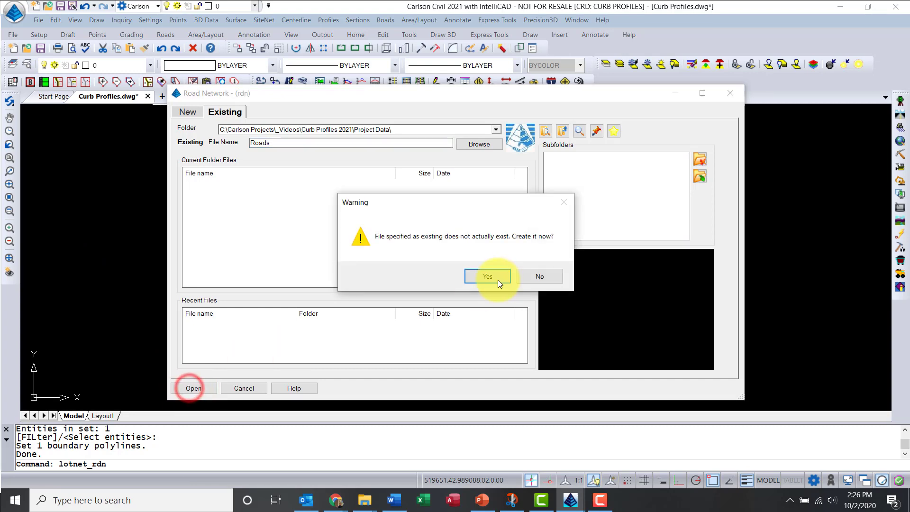
left_click(494, 274)
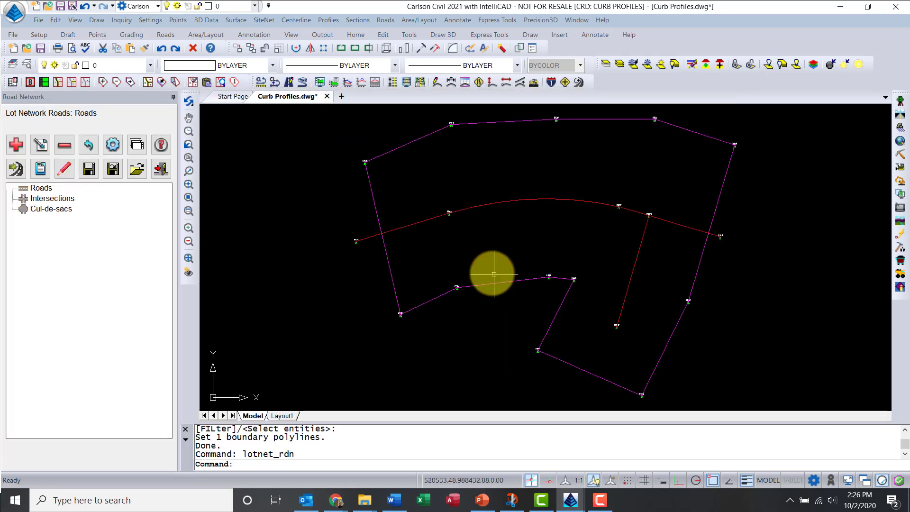
Add a road by picking the long curved red polyline and assign it a new centerline file named Winchester
left_click(17, 143)
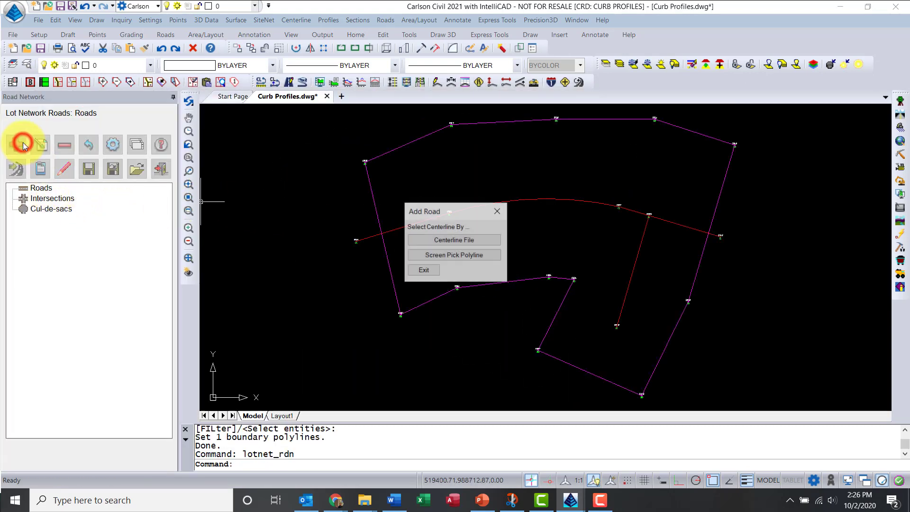
left_click(434, 258)
left_click(368, 238)
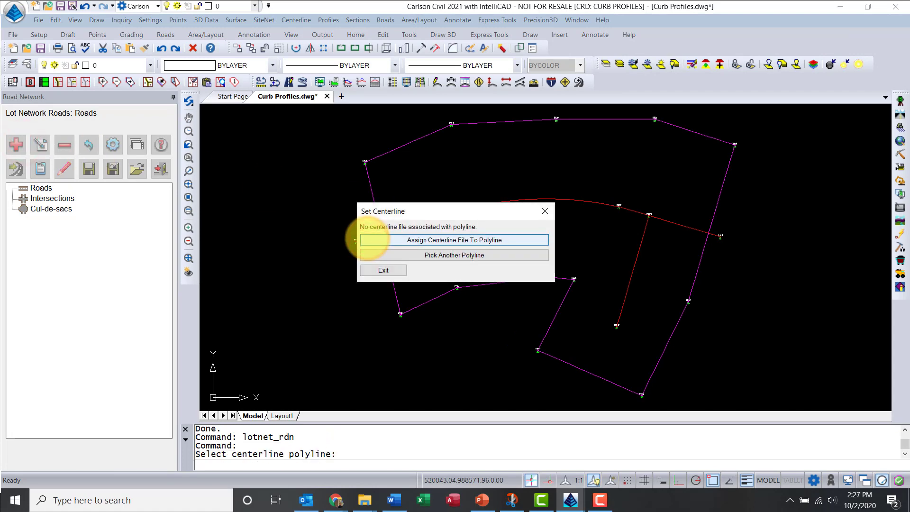
left_click(366, 238)
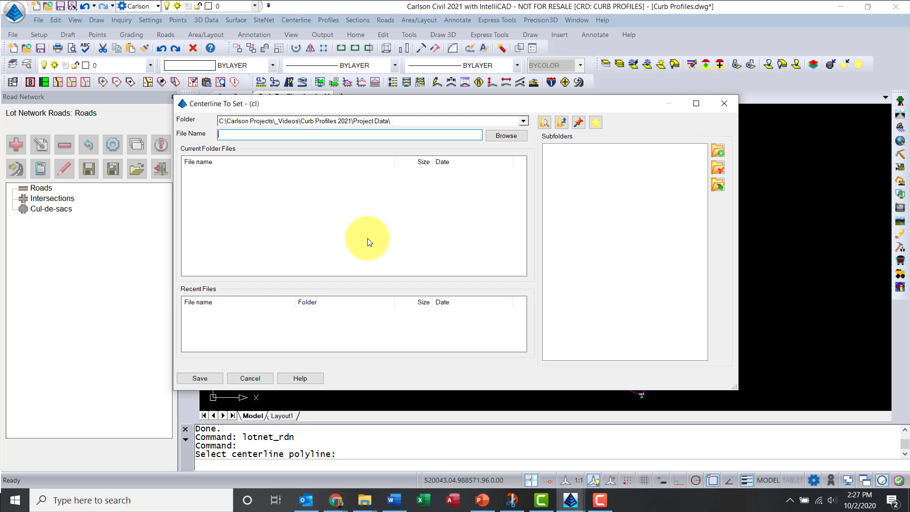
type("Winchester")
left_click(210, 380)
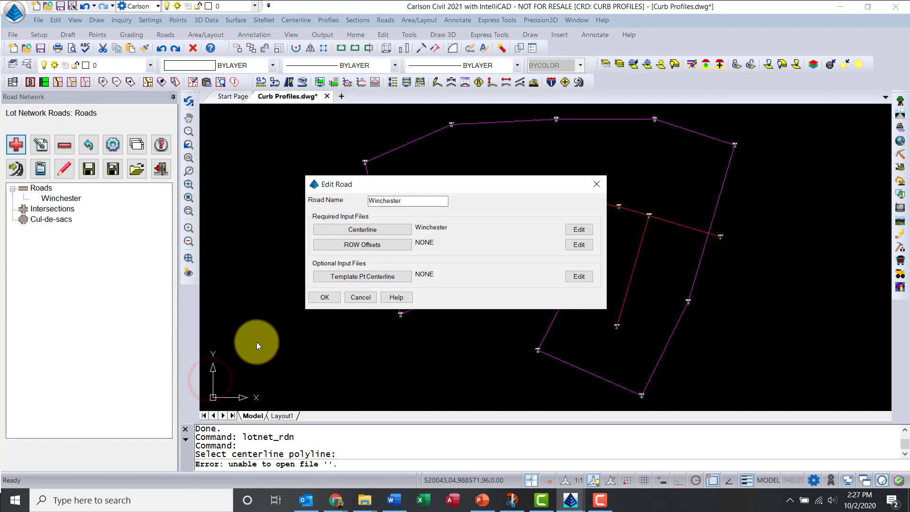
Create a right-of-way offsets file named ROW for the Winchester road
left_click(340, 242)
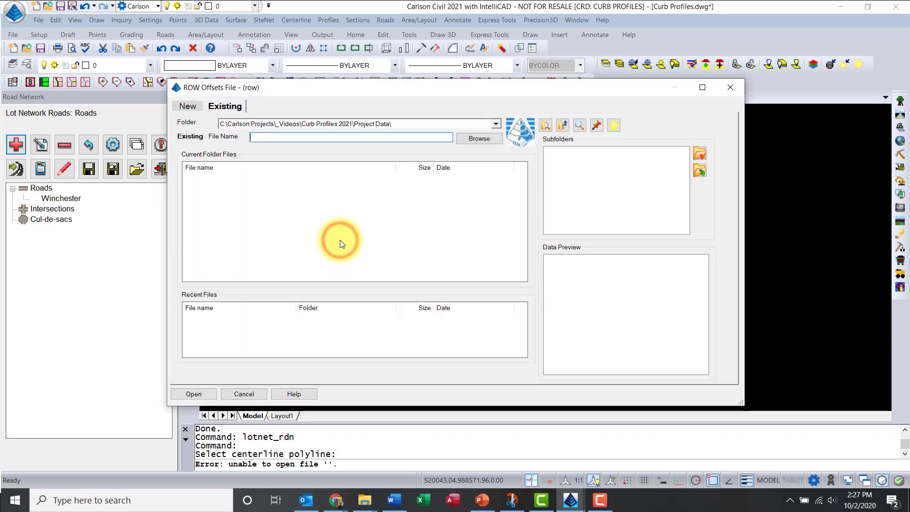
type("ROW")
left_click(211, 396)
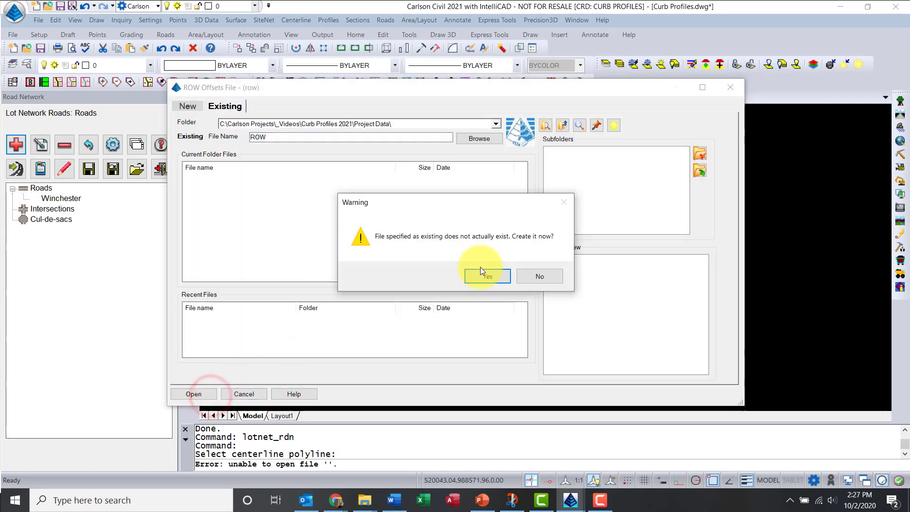
left_click(481, 274)
Set the left and right ROW offsets to 30, save the offsets file and accept the Winchester road
left_click(578, 244)
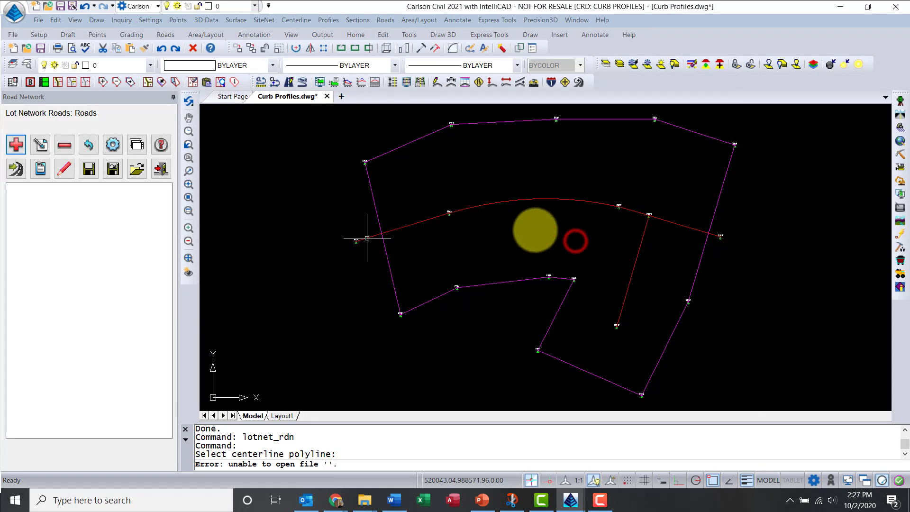
double_click(465, 211)
type("30")
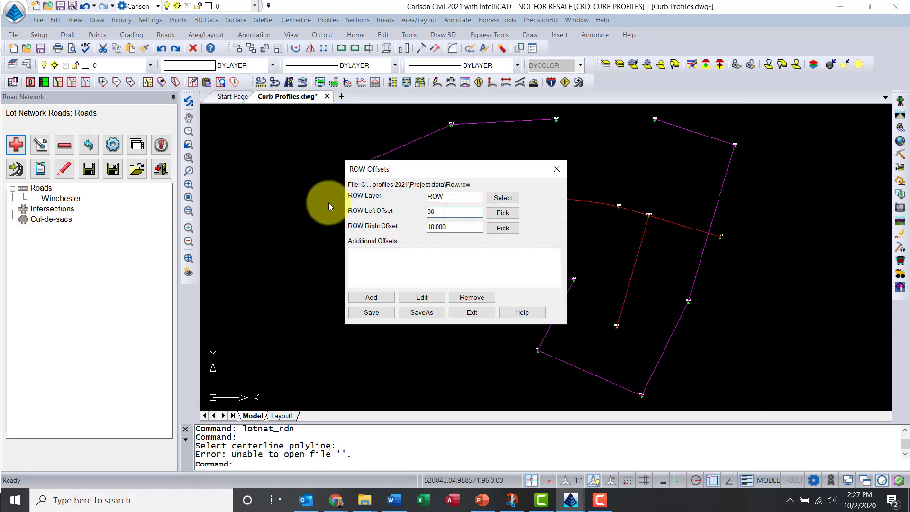
key("Tab")
type("30")
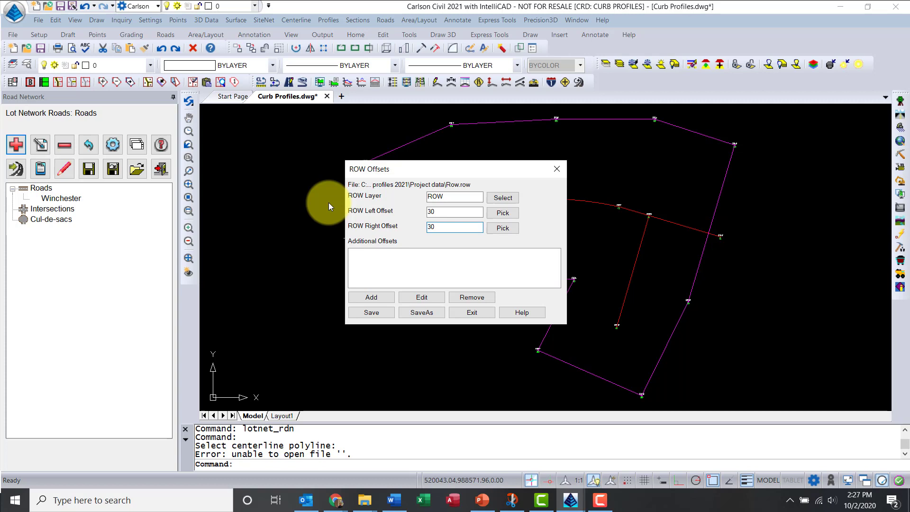
left_click(369, 312)
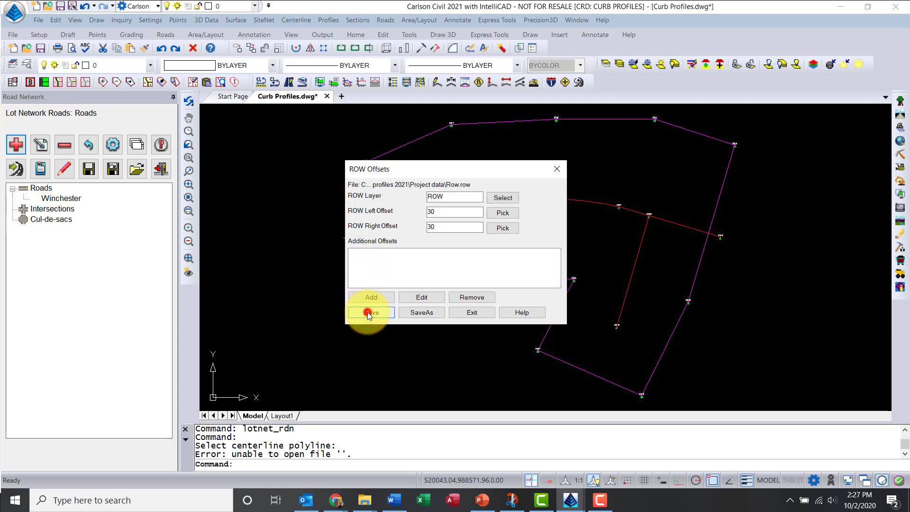
left_click(471, 309)
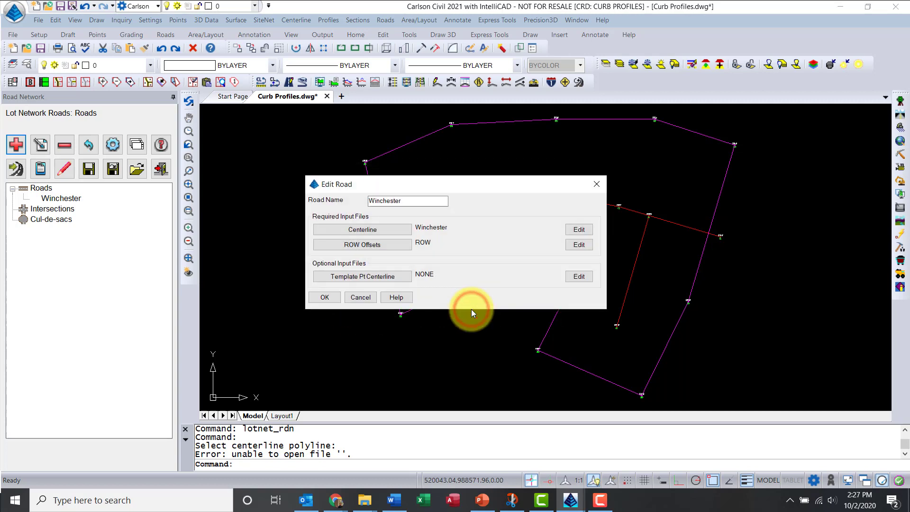
left_click(325, 298)
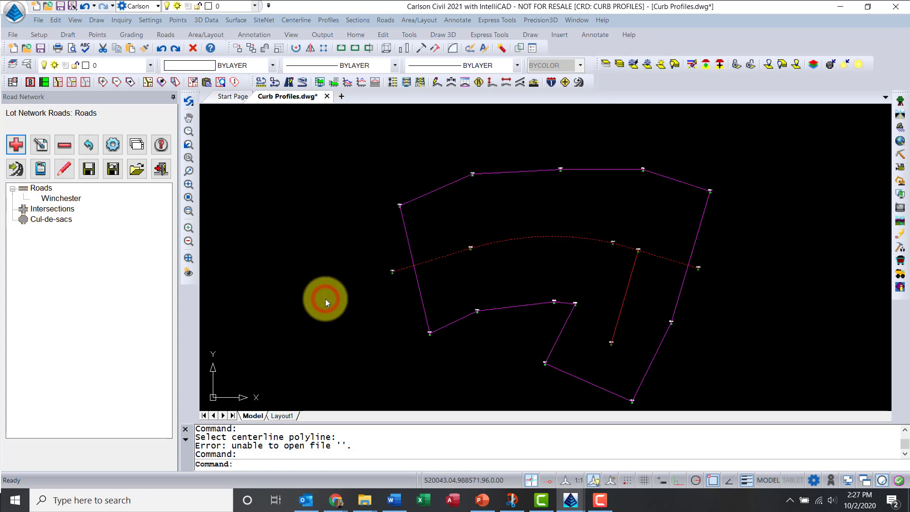
Add a second road from the short red branch polyline, assign it a new centerline file named Pourroy, and accept the road
left_click(23, 144)
left_click(399, 260)
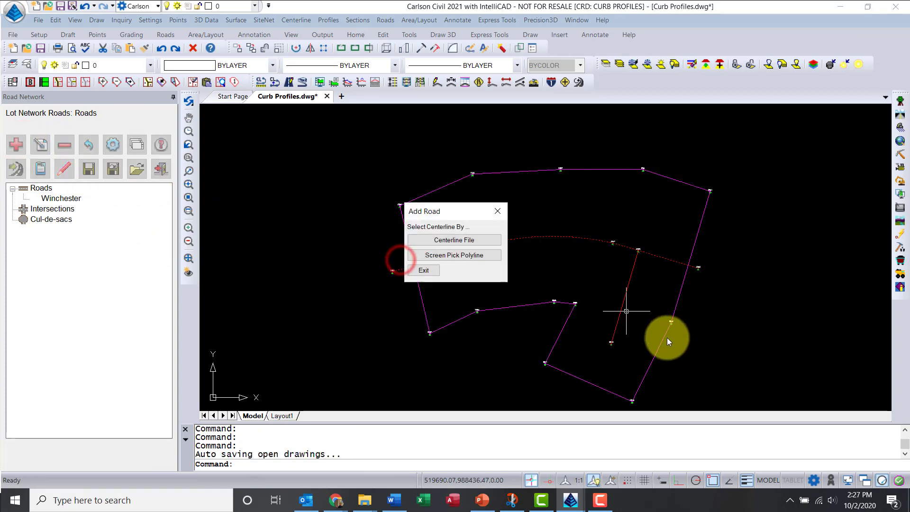
left_click(466, 252)
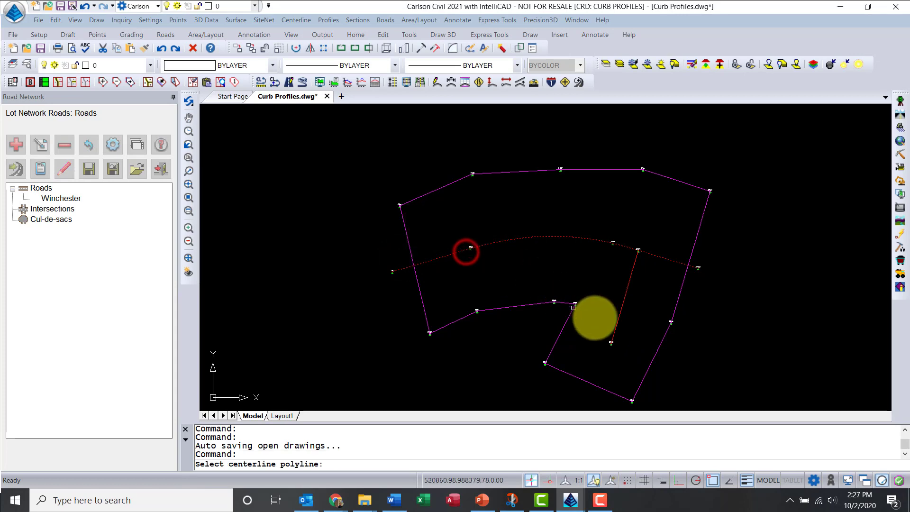
left_click(613, 334)
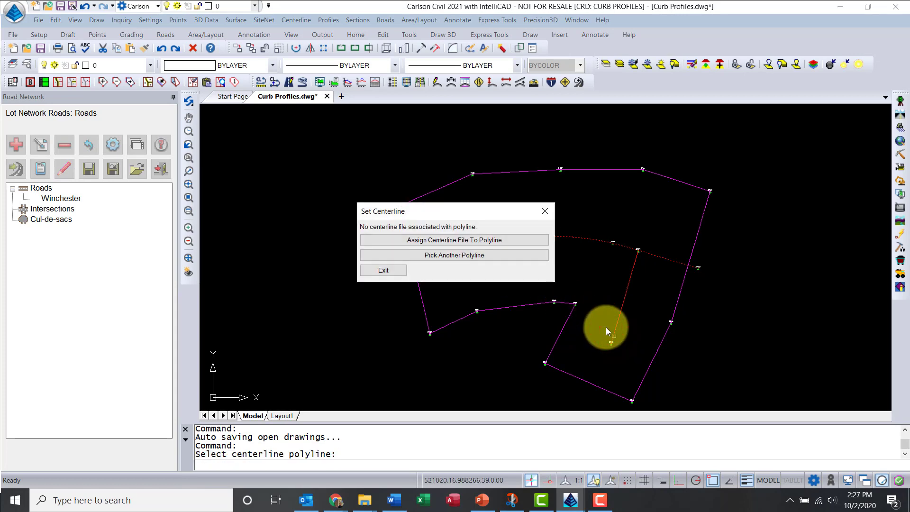
left_click(462, 241)
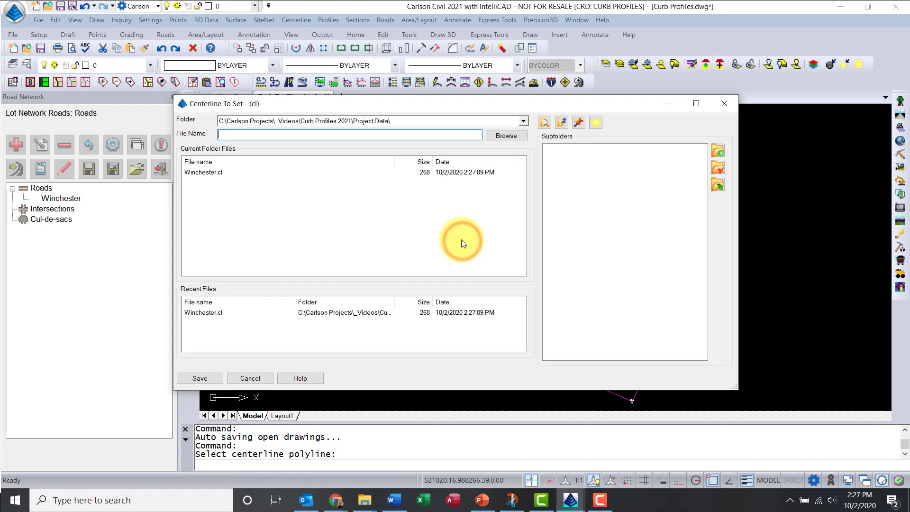
type("Pourroy")
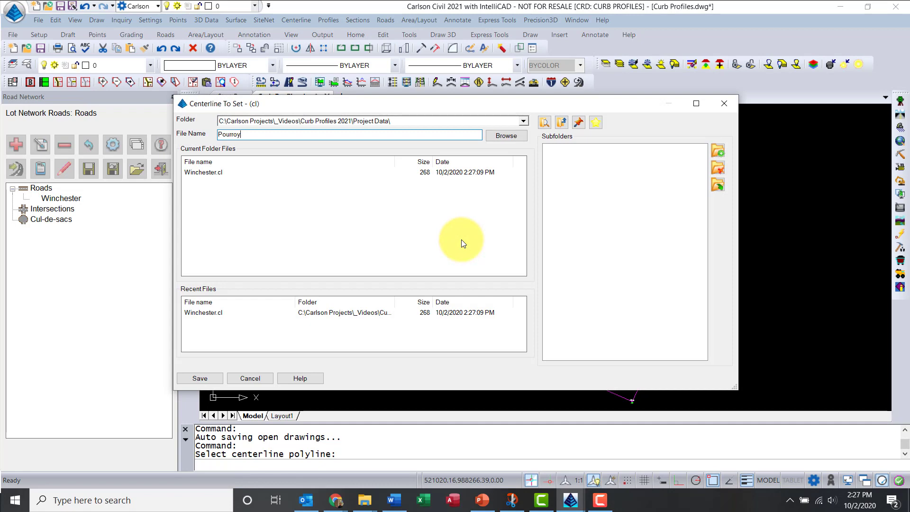
left_click(214, 377)
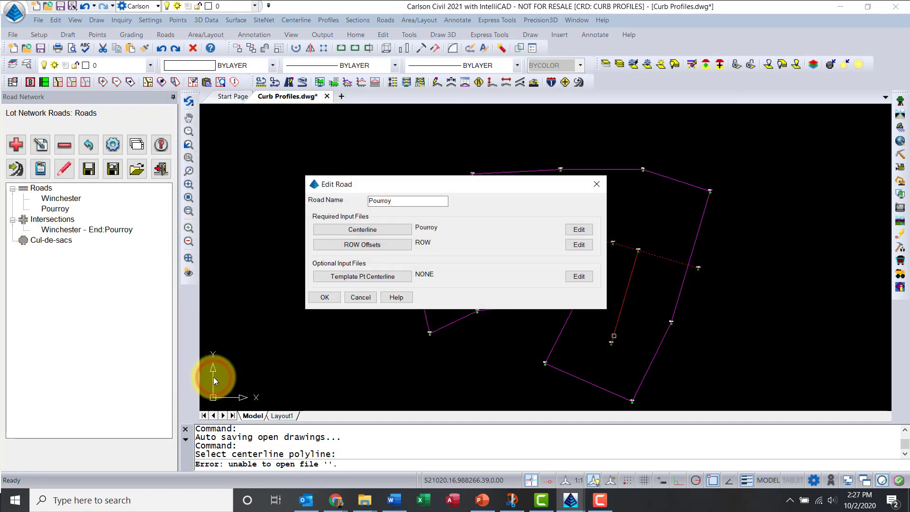
left_click(318, 298)
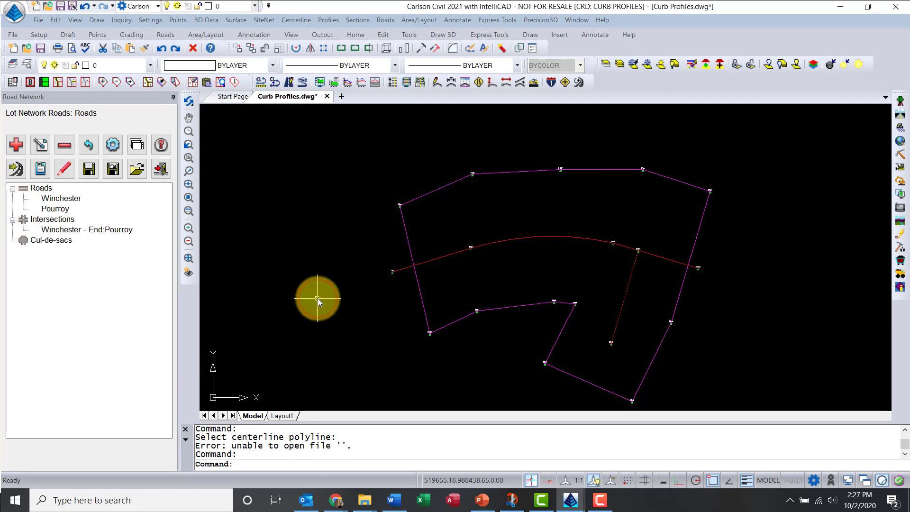
Start a new cul-de-sac in the lot network and assign it to the Pourroy road
left_click(76, 232)
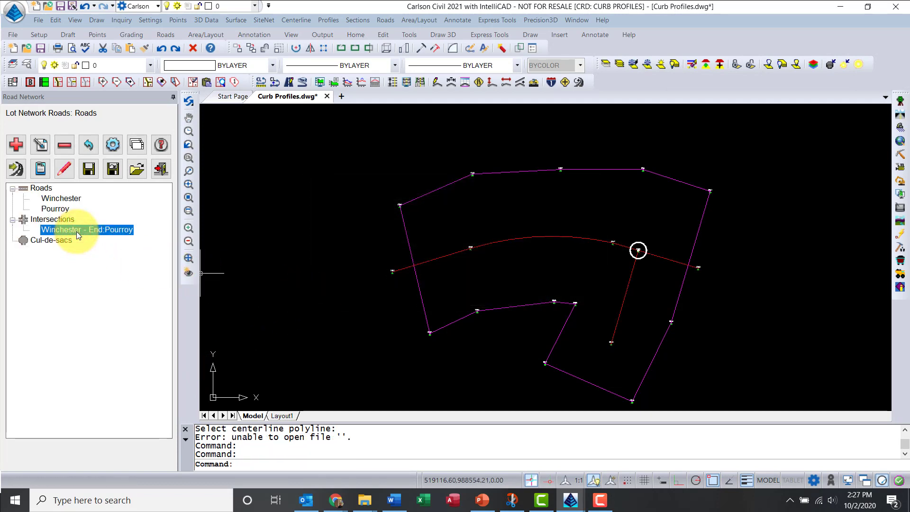
left_click(16, 144)
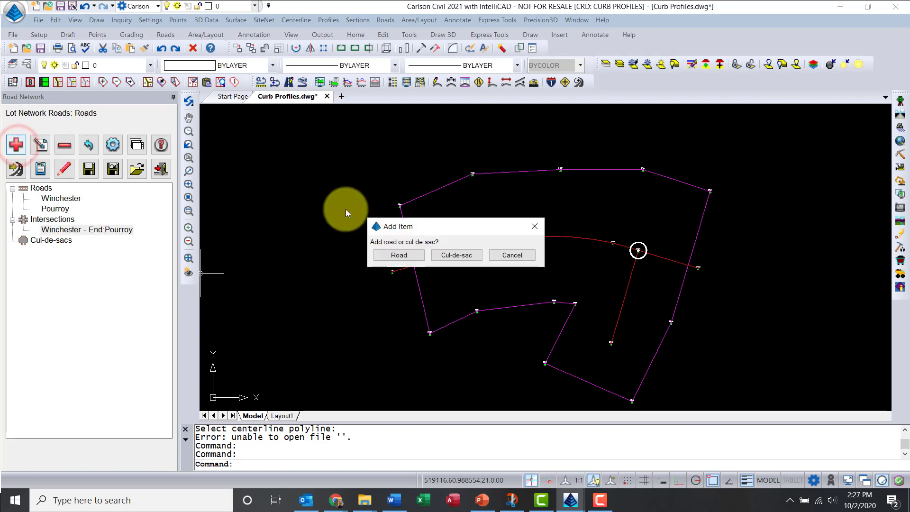
left_click(461, 254)
left_click(393, 217)
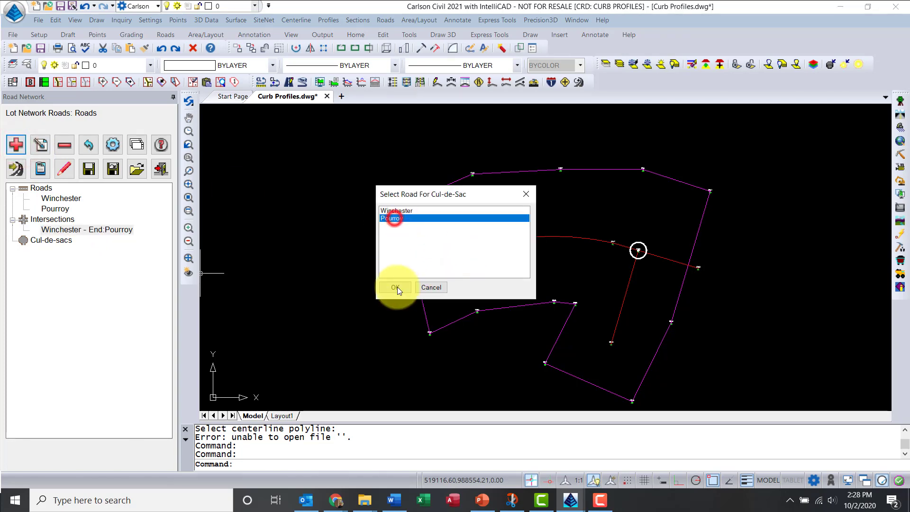
left_click(396, 286)
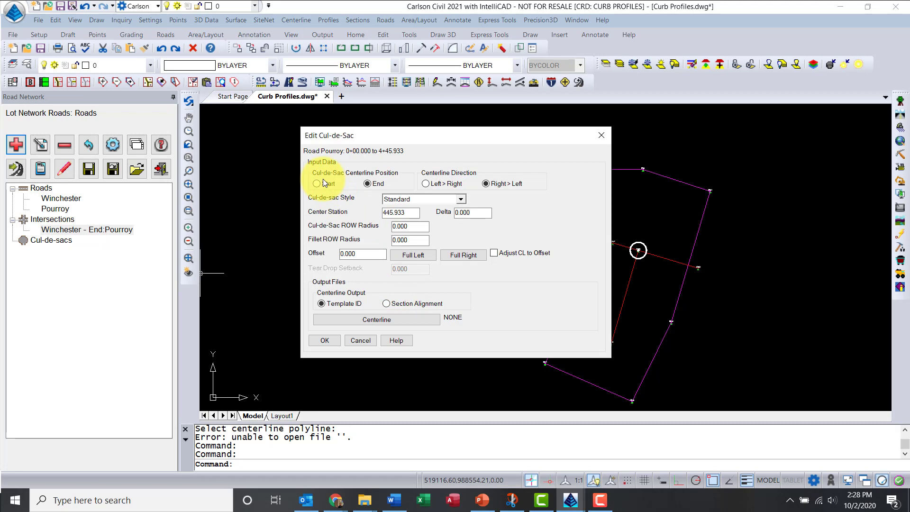
Place the cul-de-sac at the road's start with ROW radius 60 and fillet ROW radius 25, and process the lot network
left_click(317, 184)
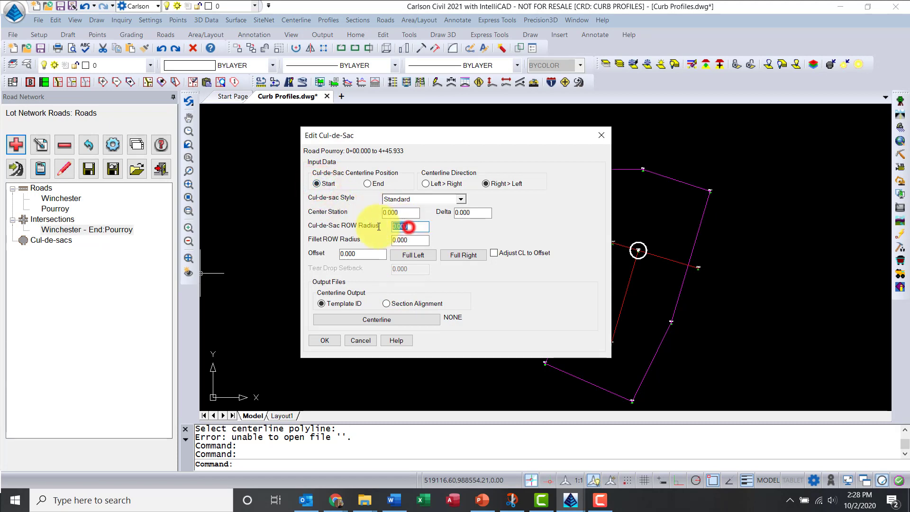
double_click(409, 226)
type("60")
key("Tab")
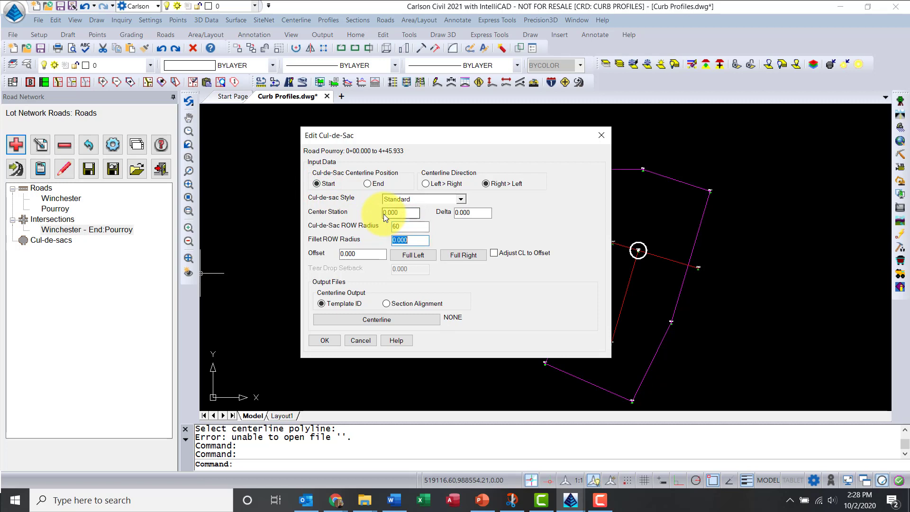
type("25")
key("Tab")
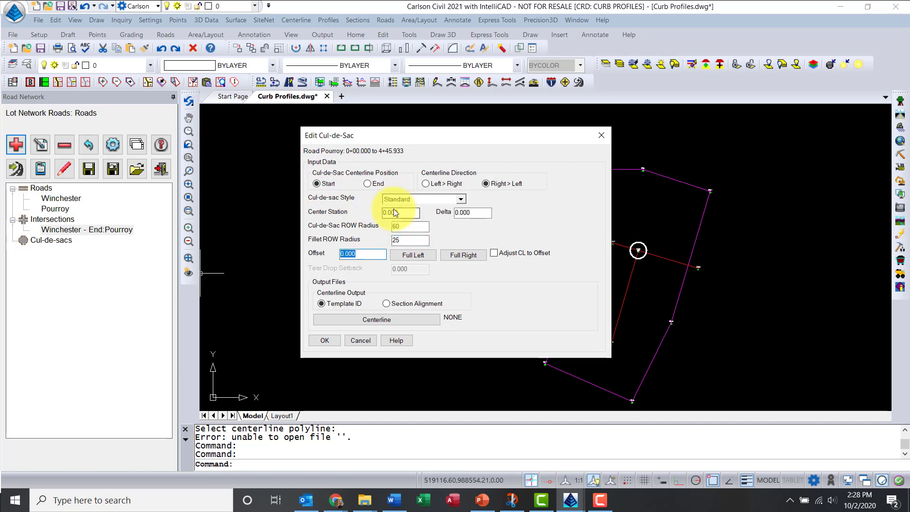
left_click(324, 340)
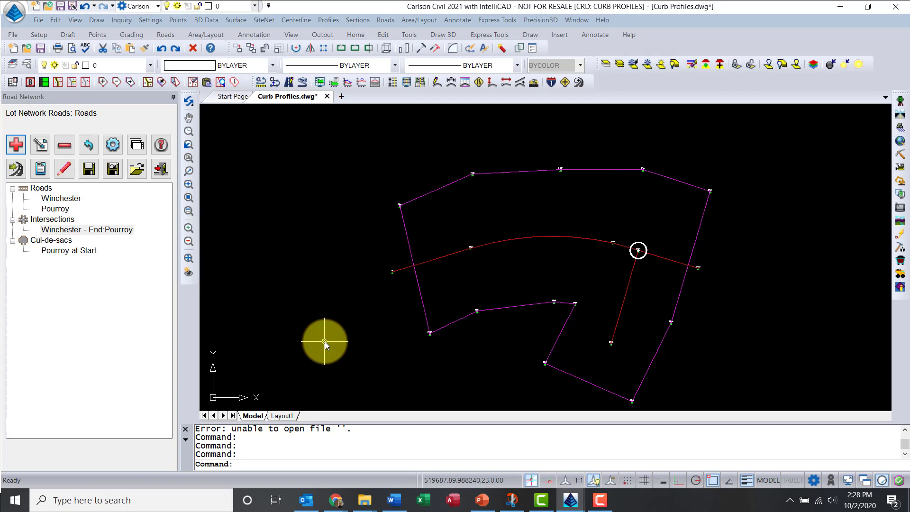
left_click(15, 169)
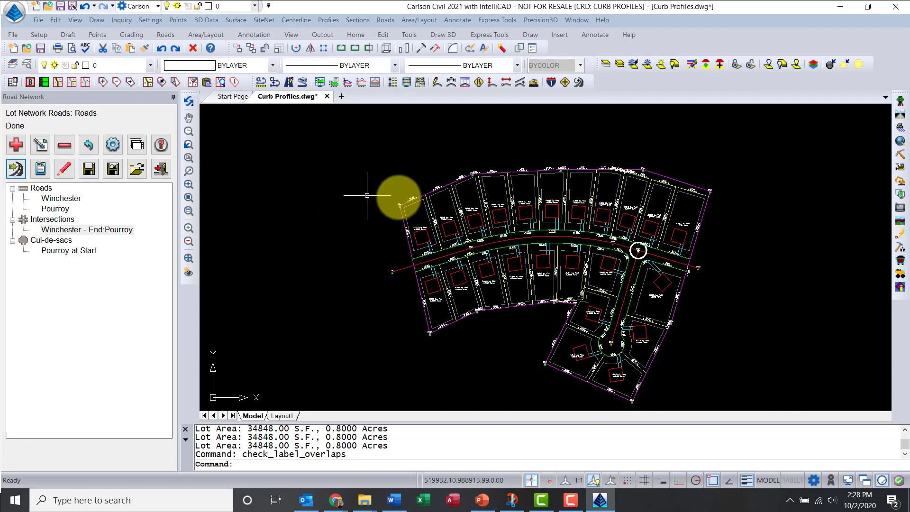
Stretch the misplaced rear corner of the yellow lot line onto the endpoint at boundary point 2906
type("z")
key("Return")
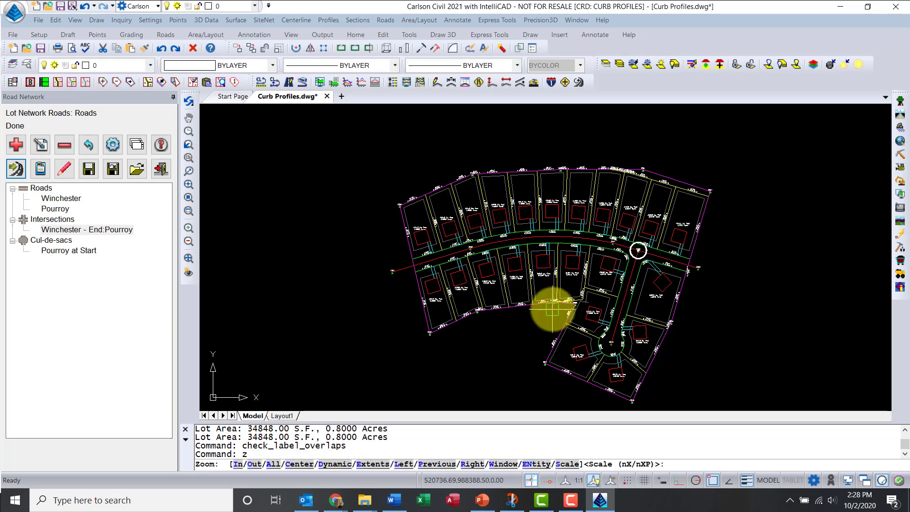
left_click(553, 314)
left_click(598, 284)
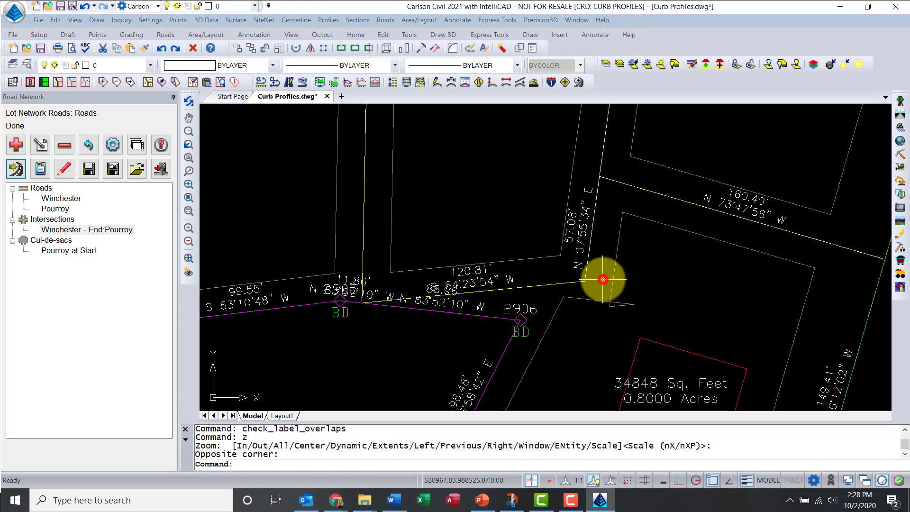
left_click(593, 285)
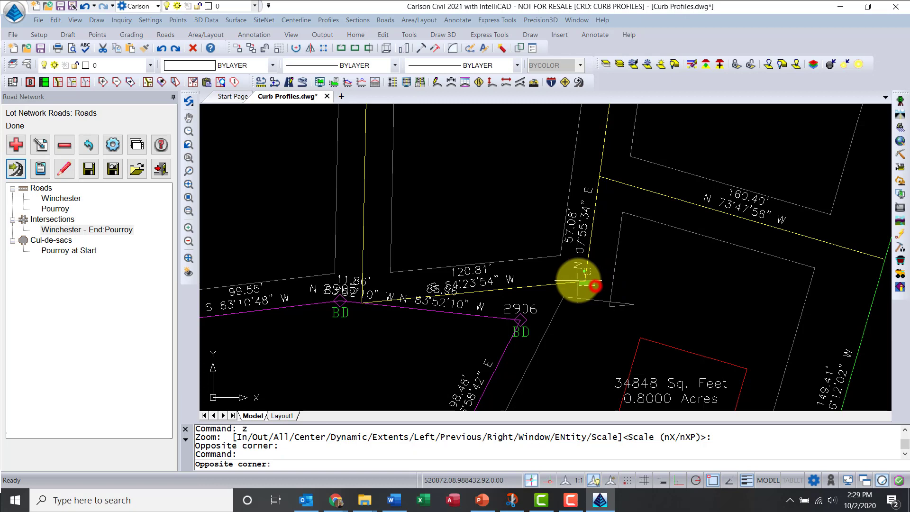
left_click(586, 283)
left_click(586, 283)
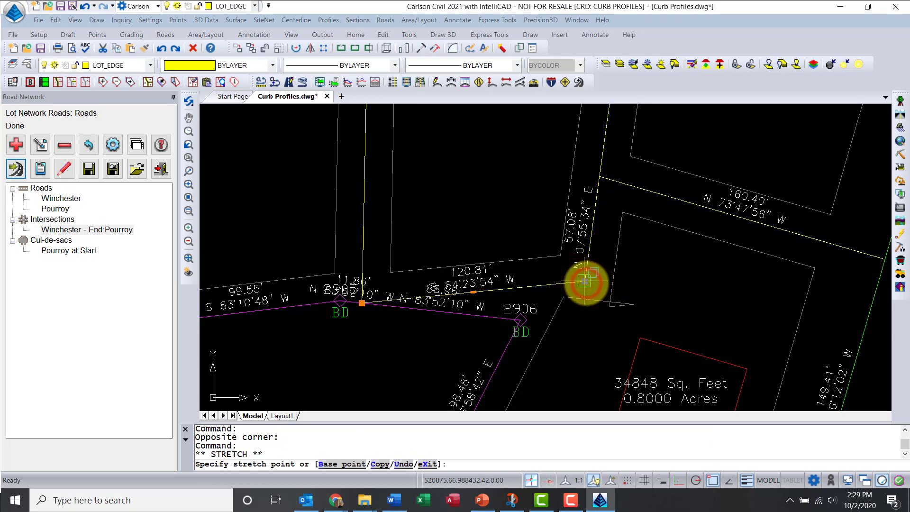
type("end")
key("Return")
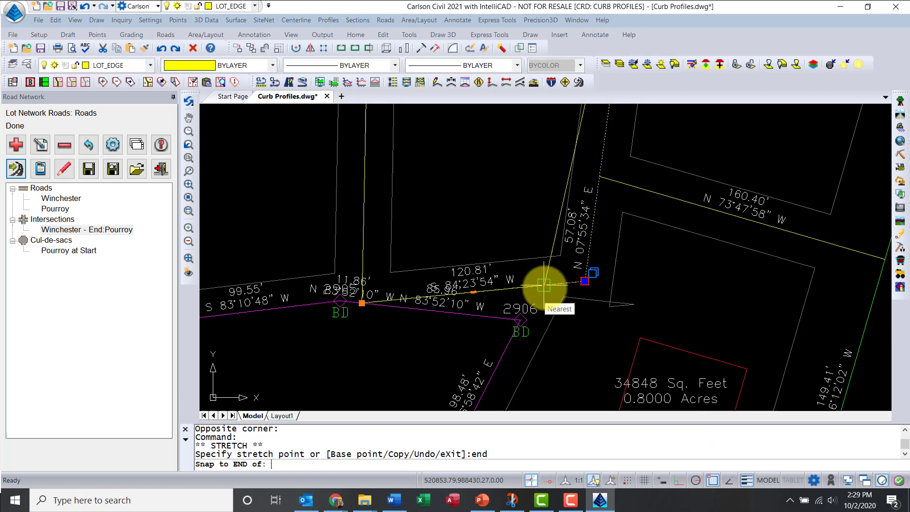
left_click(519, 314)
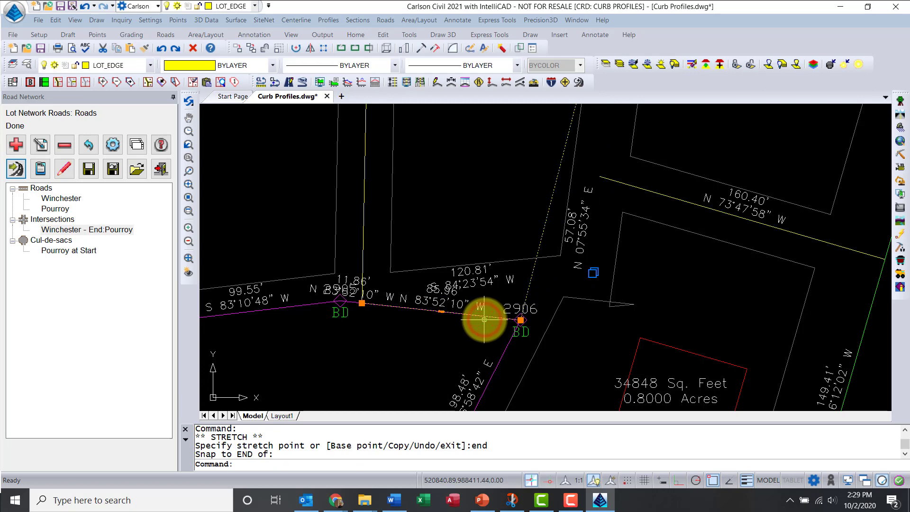
key("Escape")
key("Escape")
Extend the N 73°47'58" W lot line to meet the reshaped lot edge
type("extend")
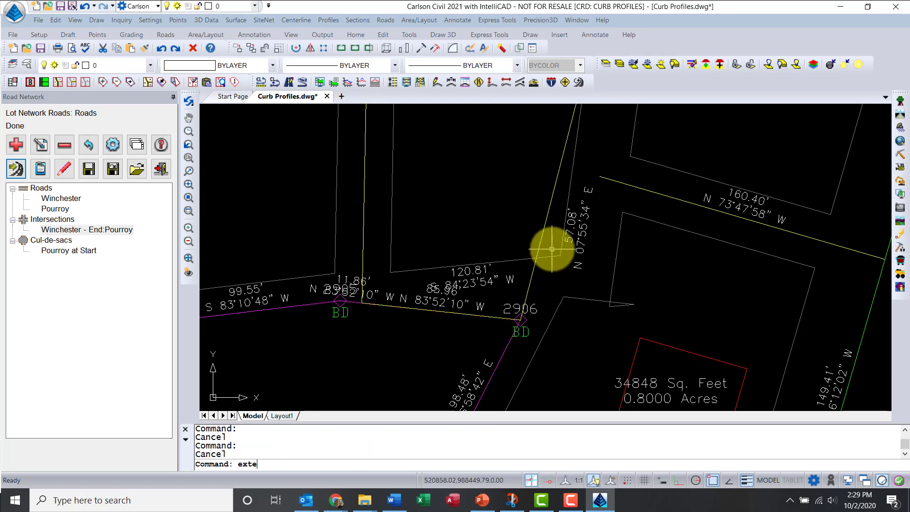
key("Return")
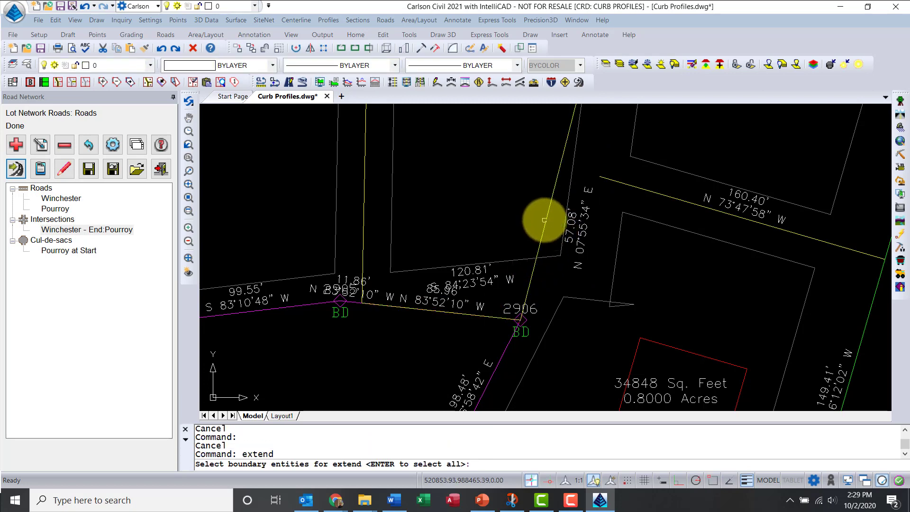
left_click(544, 219)
right_click(546, 221)
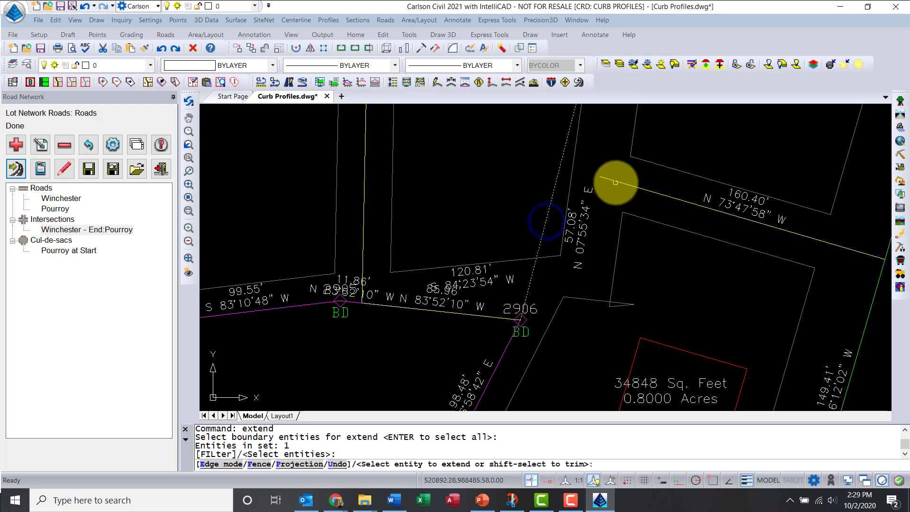
left_click(613, 182)
right_click(614, 191)
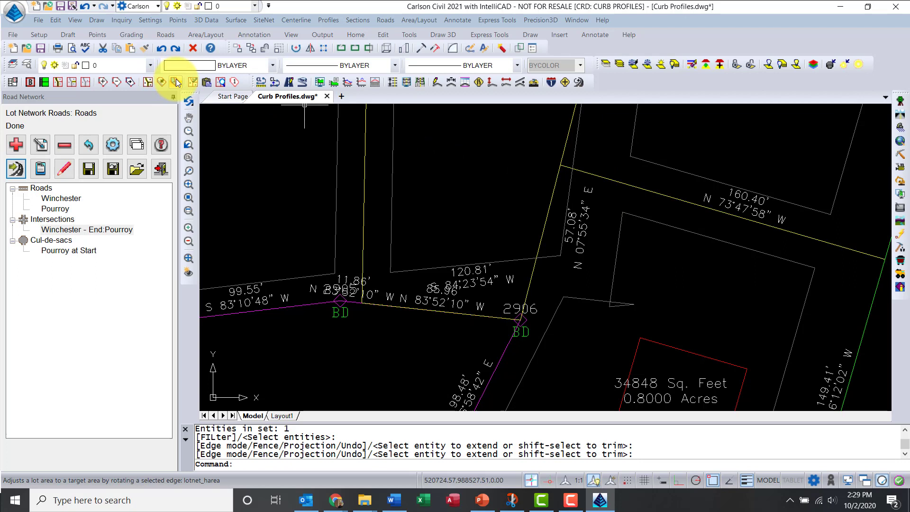
left_click(192, 84)
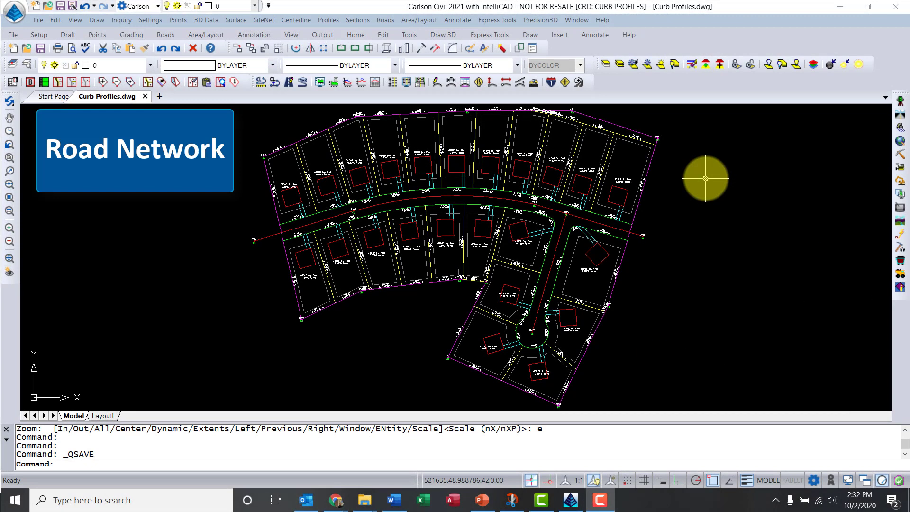
Open the existing road network file Roads.rdn with the Road Network command
left_click(384, 20)
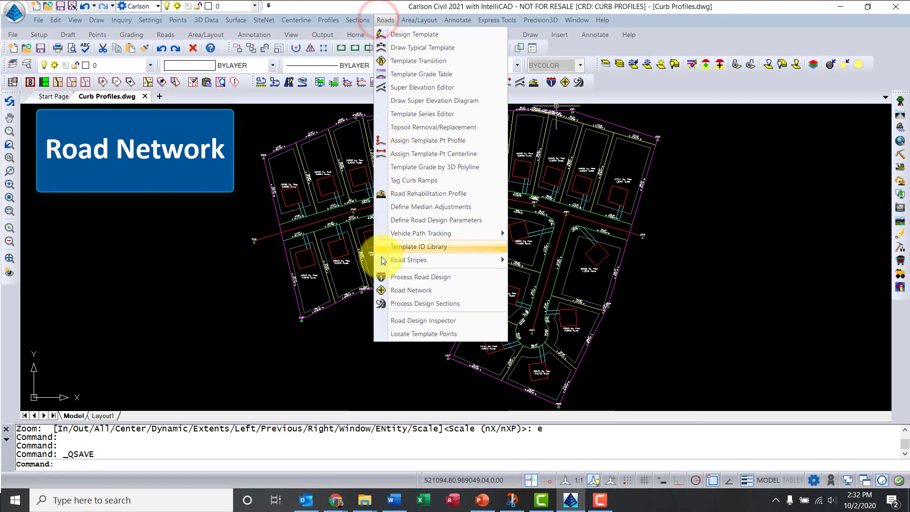
left_click(385, 290)
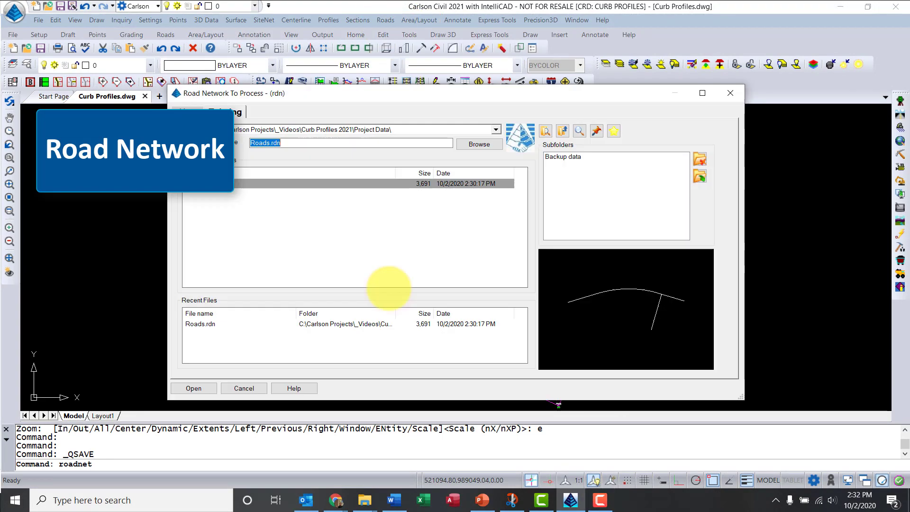
left_click(202, 388)
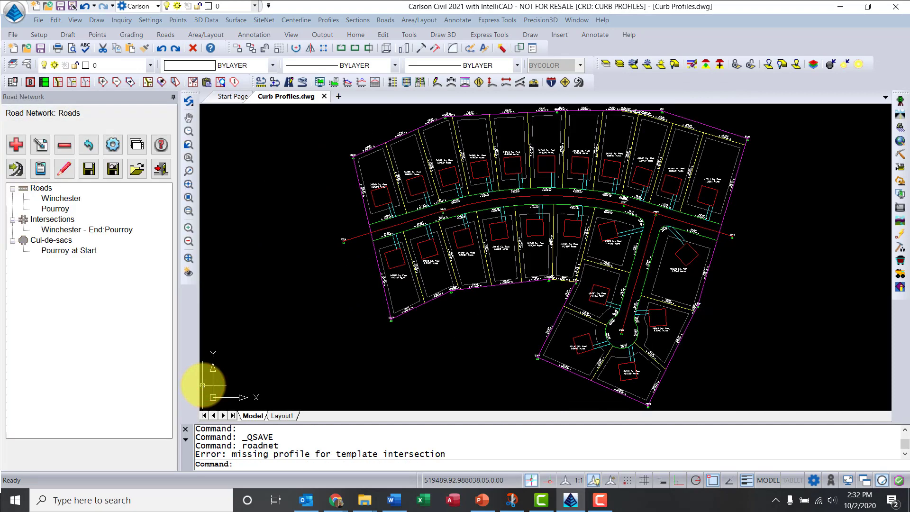
Set Existing.tin as the existing surface in the road network settings
left_click(113, 141)
left_click(334, 145)
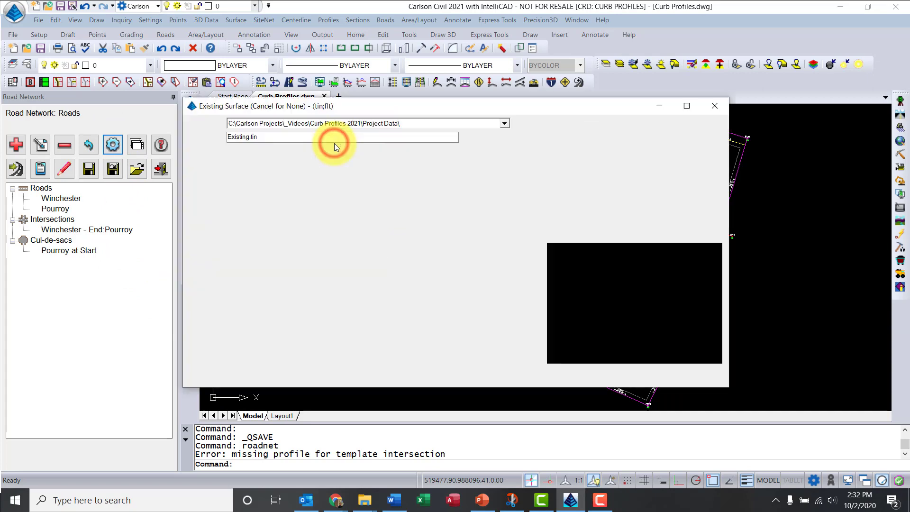
left_click(229, 179)
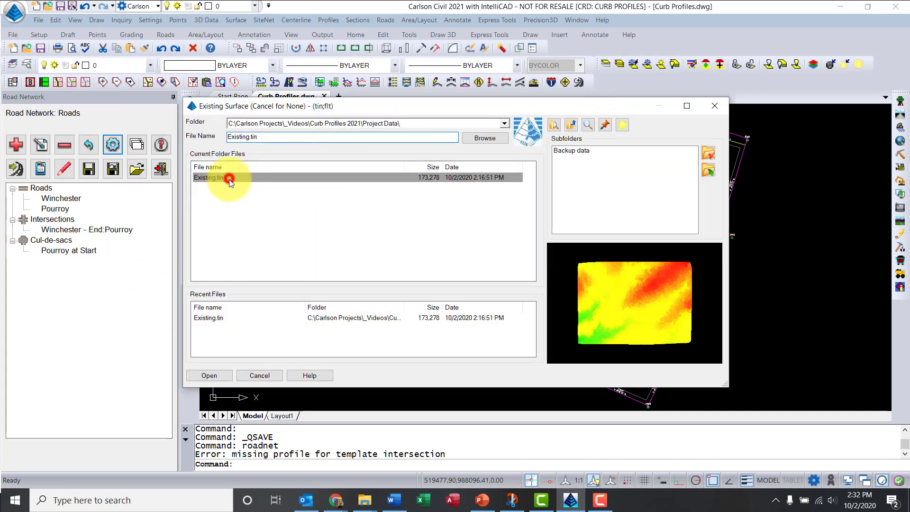
left_click(209, 375)
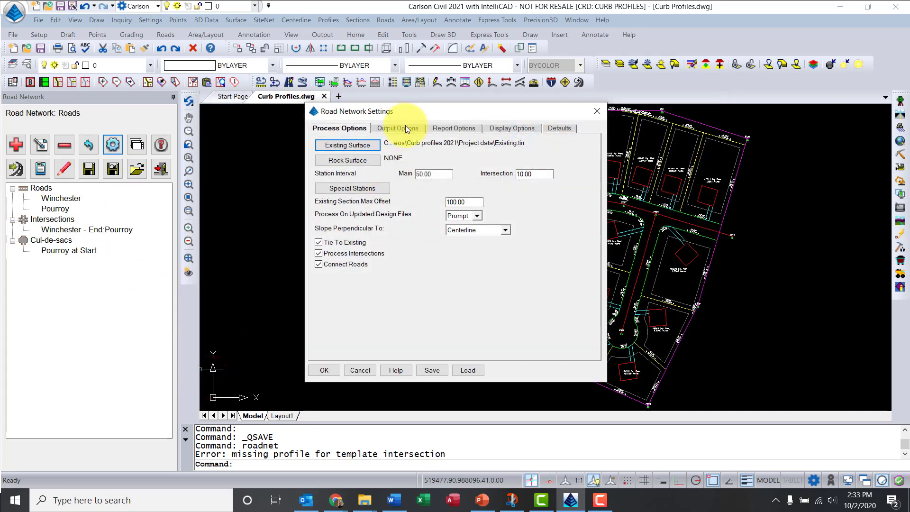
Set the triangulate and contour output to write a triangulation file named Final, review the contour and label options, and accept the setup
left_click(405, 128)
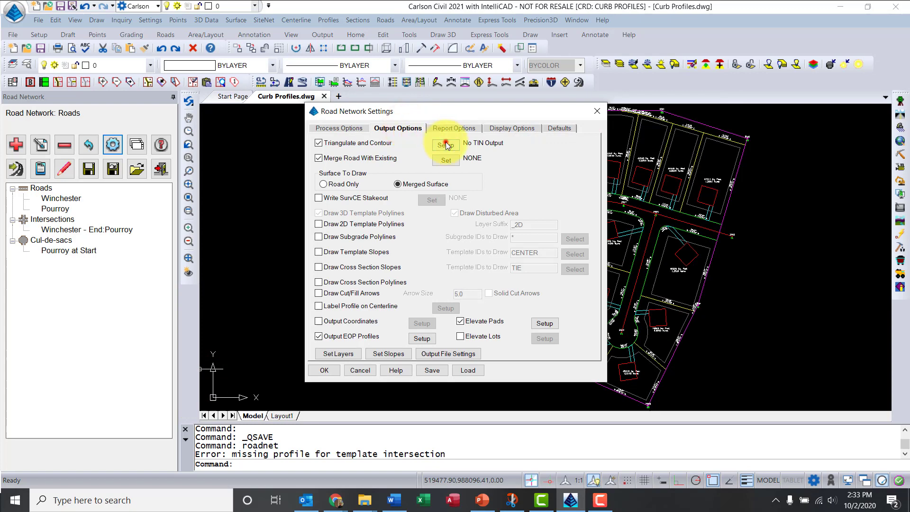
left_click(445, 144)
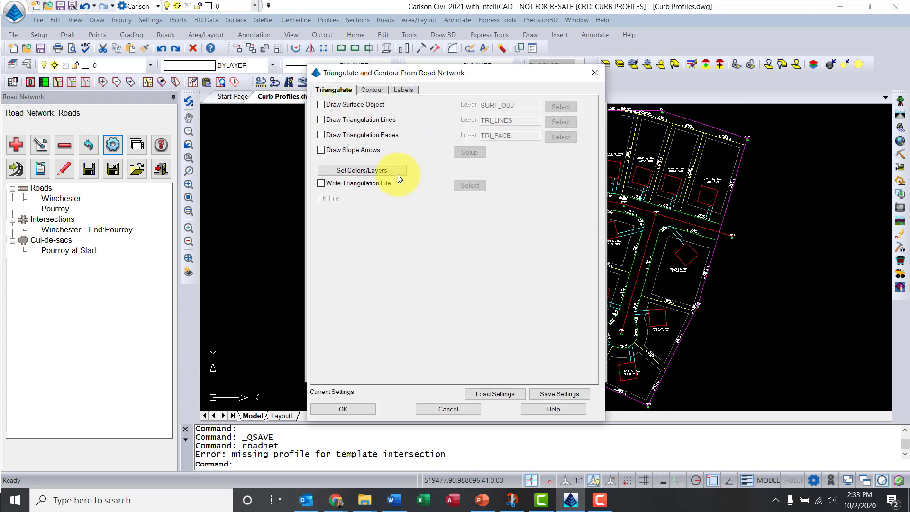
left_click(383, 183)
left_click(461, 185)
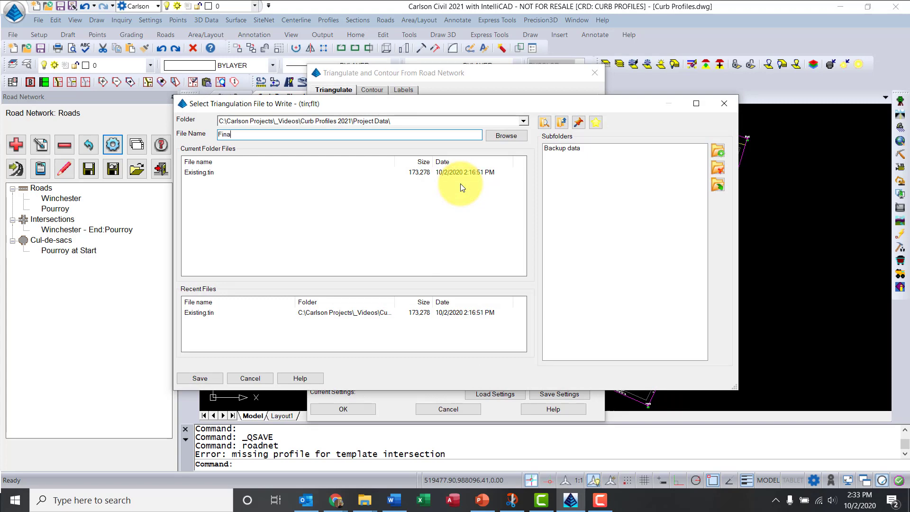
left_click(199, 377)
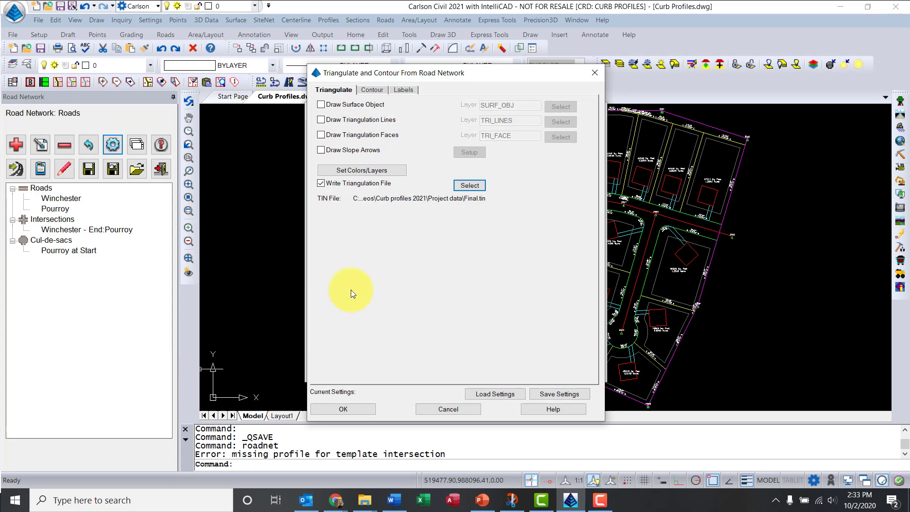
left_click(380, 90)
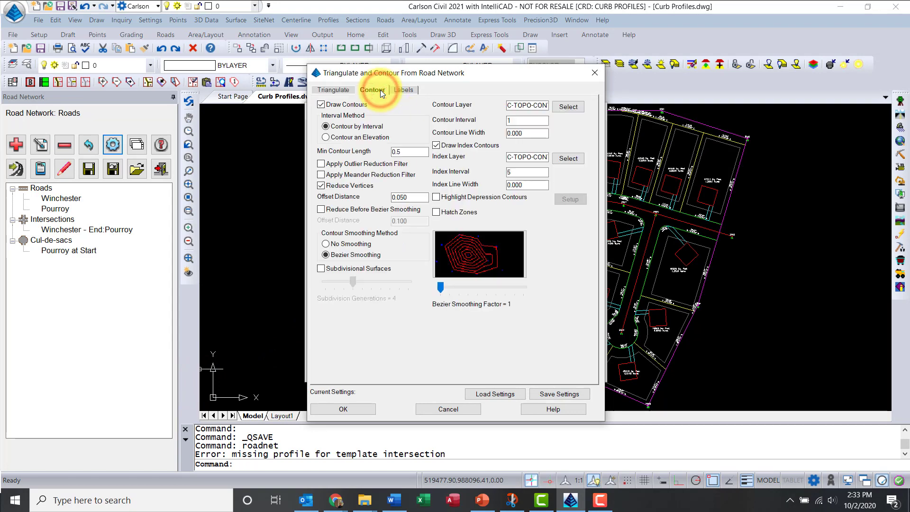
left_click(406, 91)
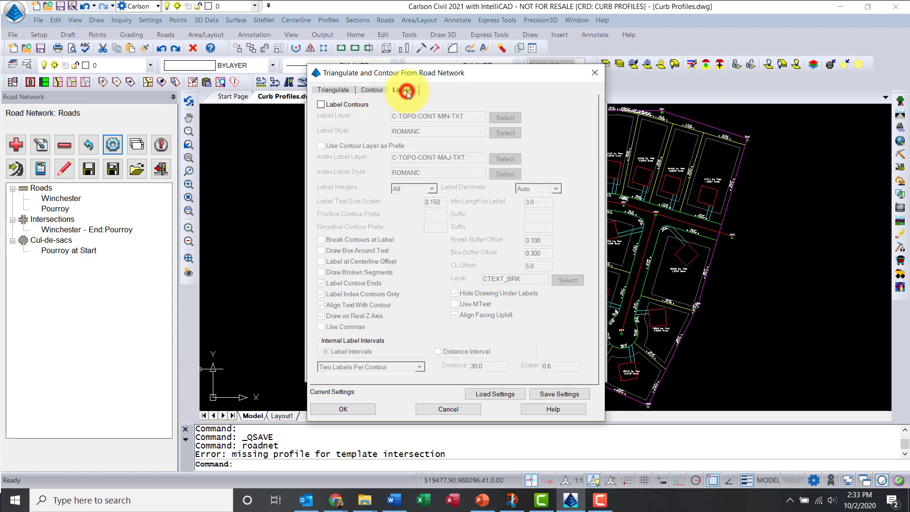
left_click(351, 406)
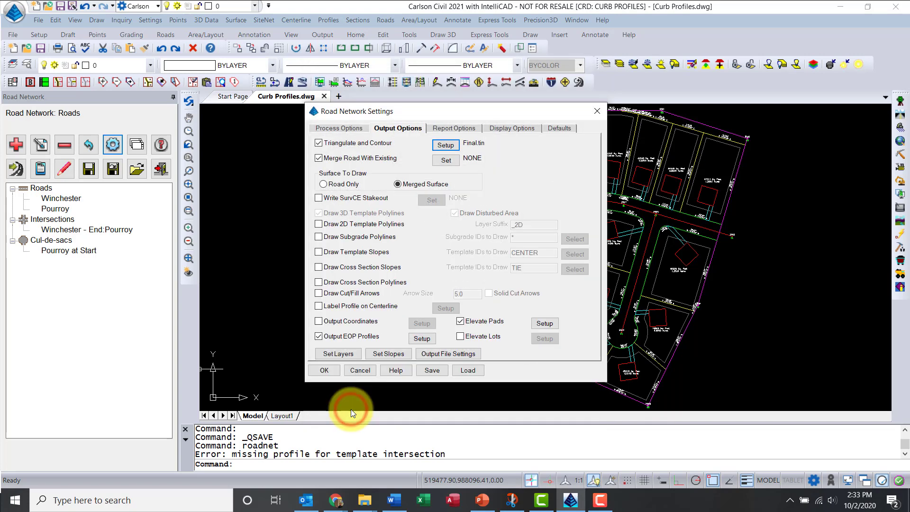
Set the merged road and existing surface output to a file named Merged
left_click(448, 160)
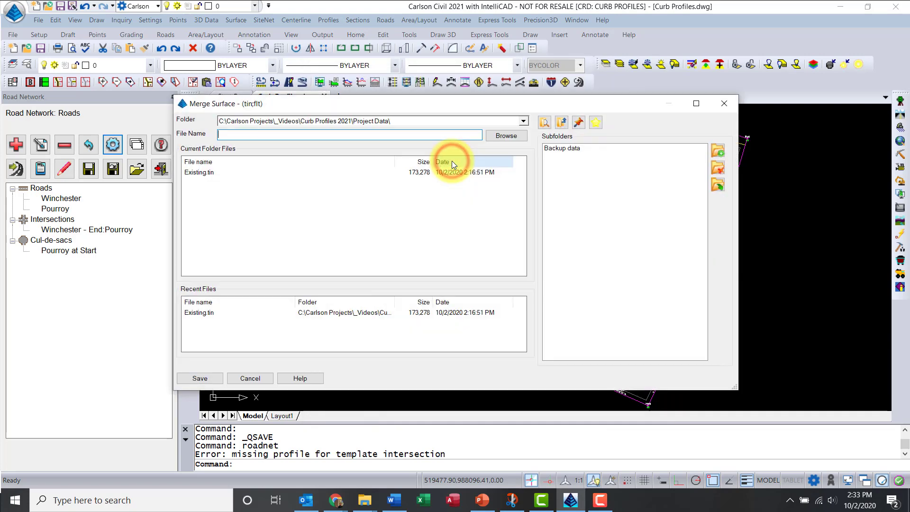
type("Merged")
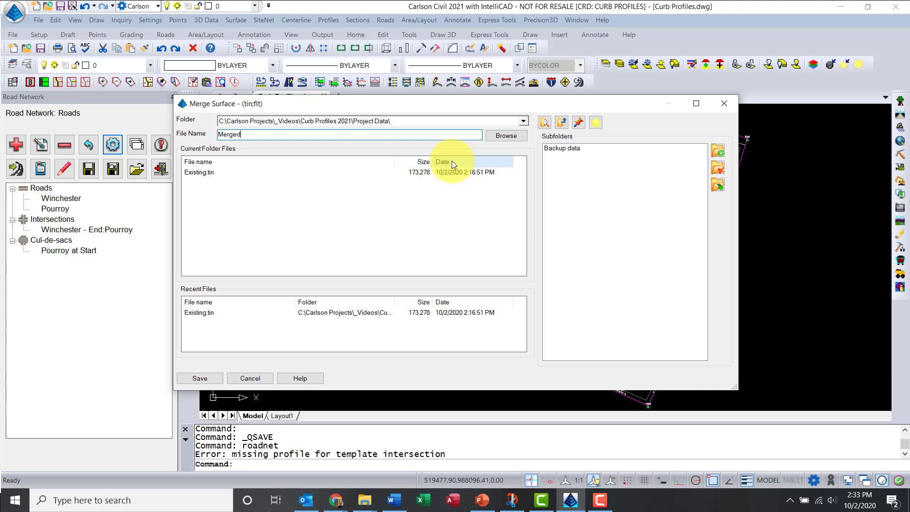
left_click(204, 375)
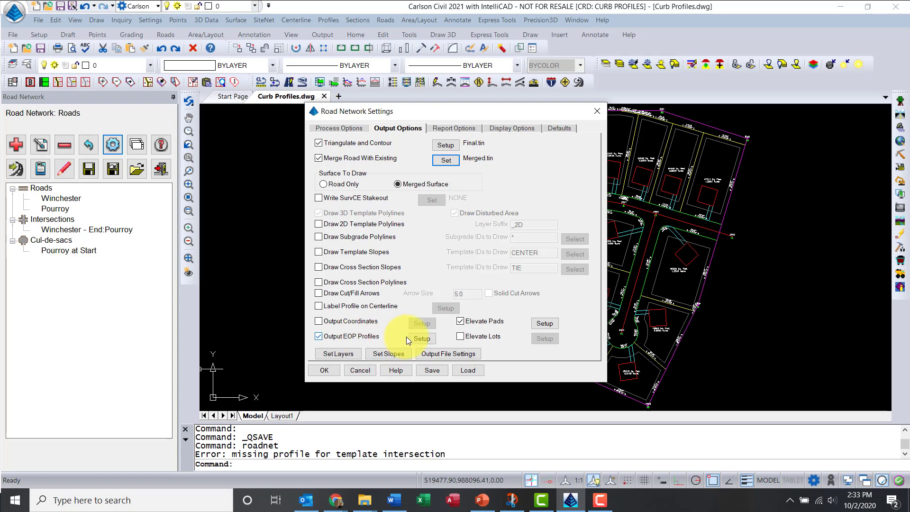
Define the 2nd EOP profile output with template ID EP, left suffix -EP-Left and right suffix -EP-Right, and accept
left_click(422, 338)
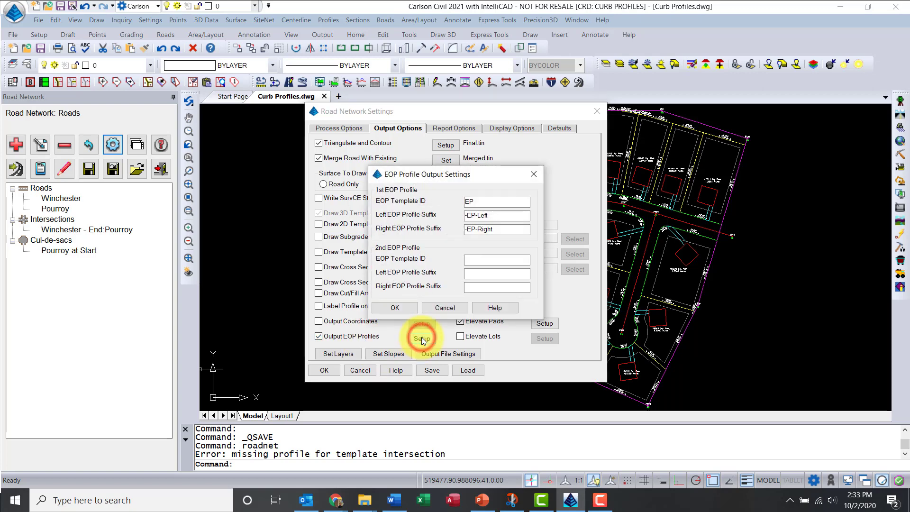
left_click(482, 260)
type("E")
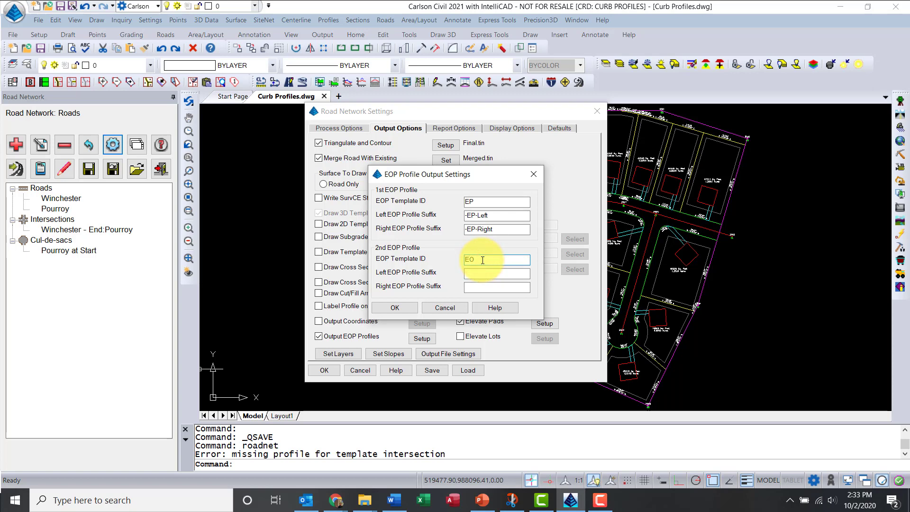
type("P")
double_click(491, 214)
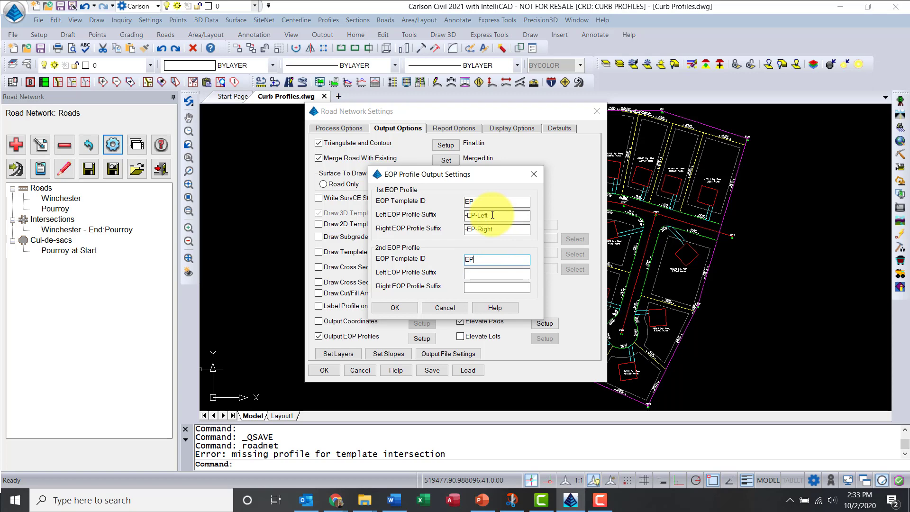
key("ctrl+c")
left_click(479, 273)
key("ctrl+v")
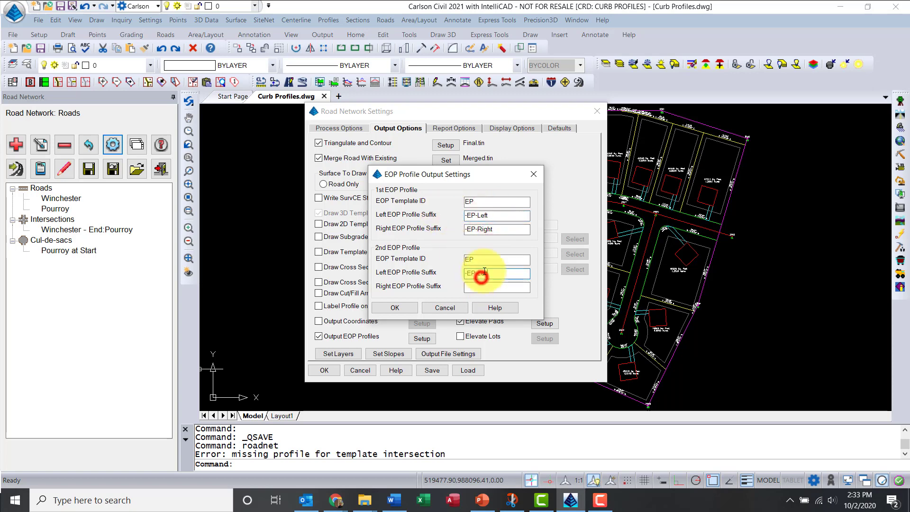
double_click(507, 229)
key("ctrl+c")
left_click(471, 287)
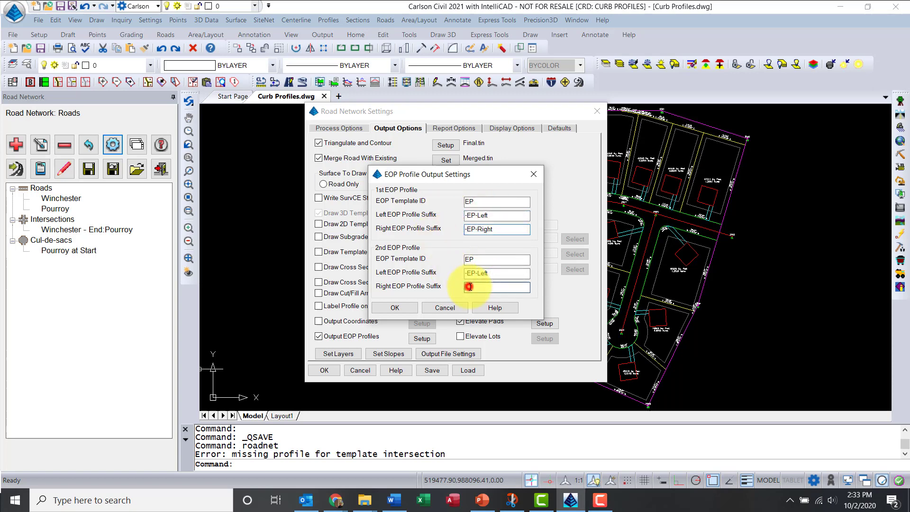
key("ctrl+v")
left_click(401, 306)
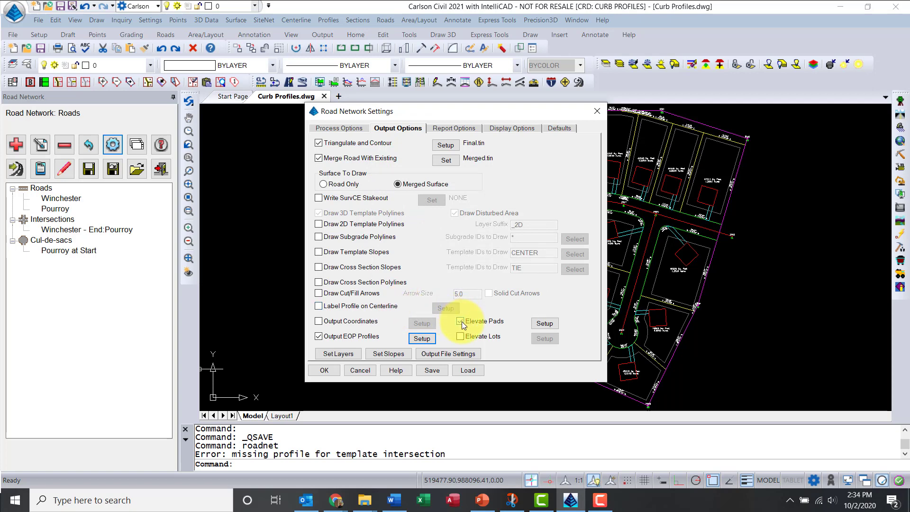
Review the Elevate Pads setup, accept it unchanged, and apply the road network settings
left_click(545, 324)
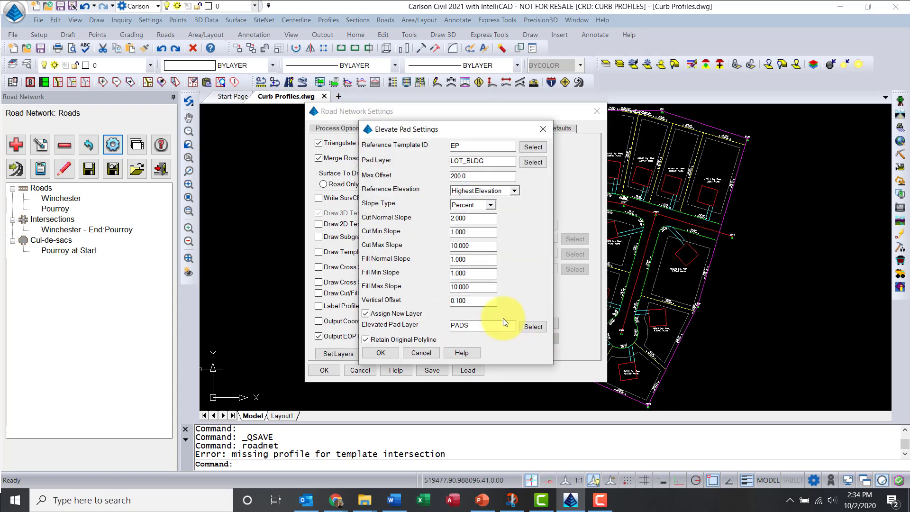
left_click(388, 354)
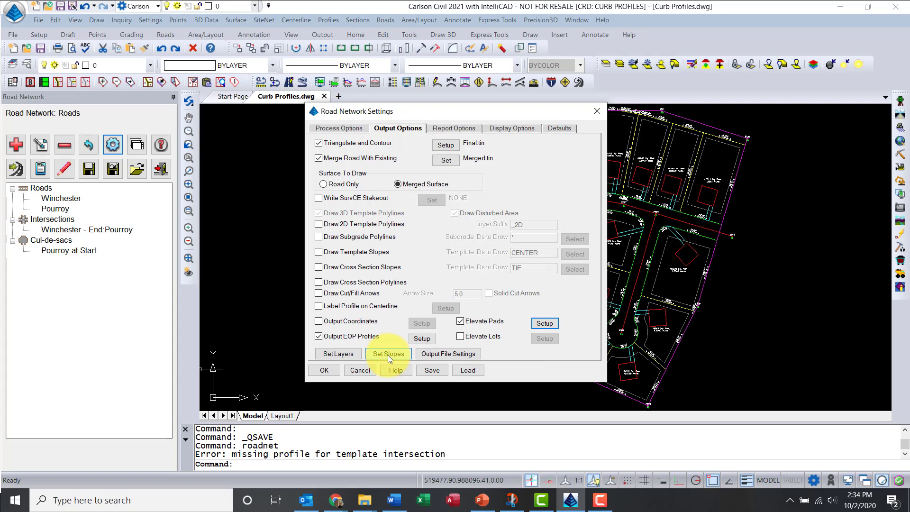
left_click(317, 371)
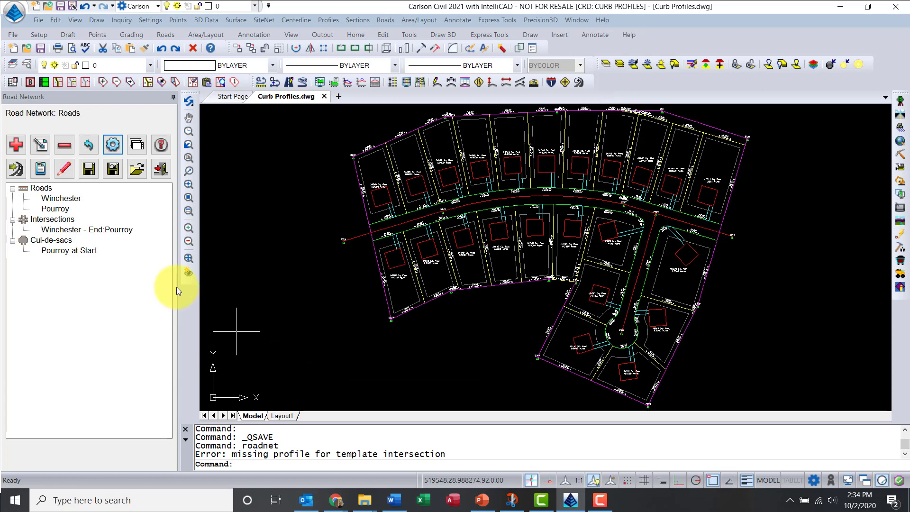
Edit the Winchester road and create a new design profile file named Winchester for it
double_click(62, 199)
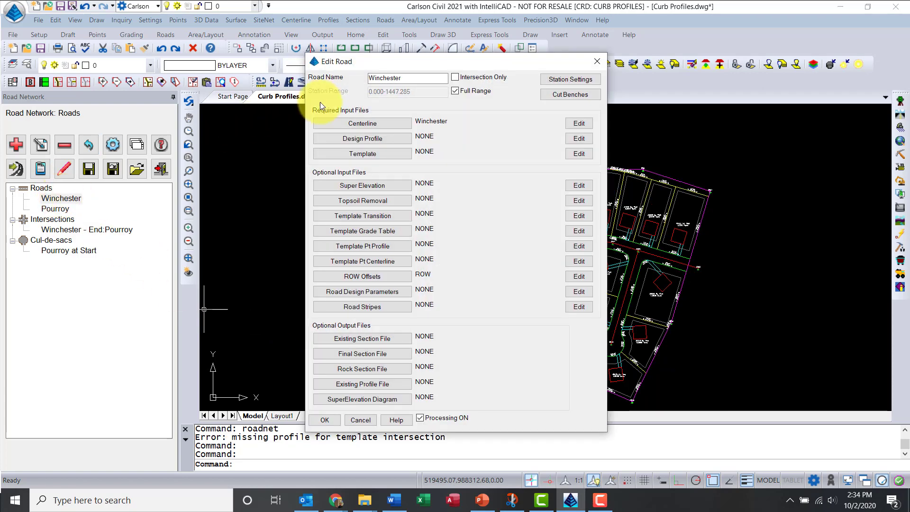
left_click(349, 139)
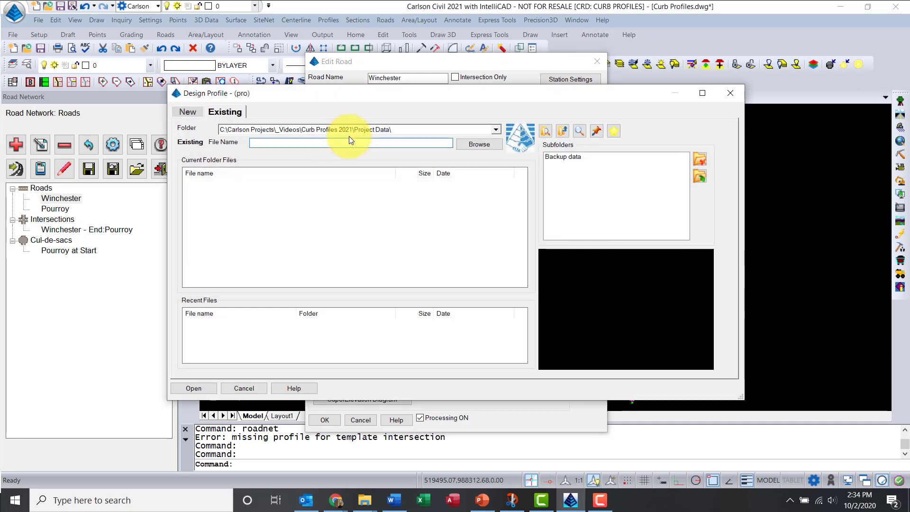
type("Winchester")
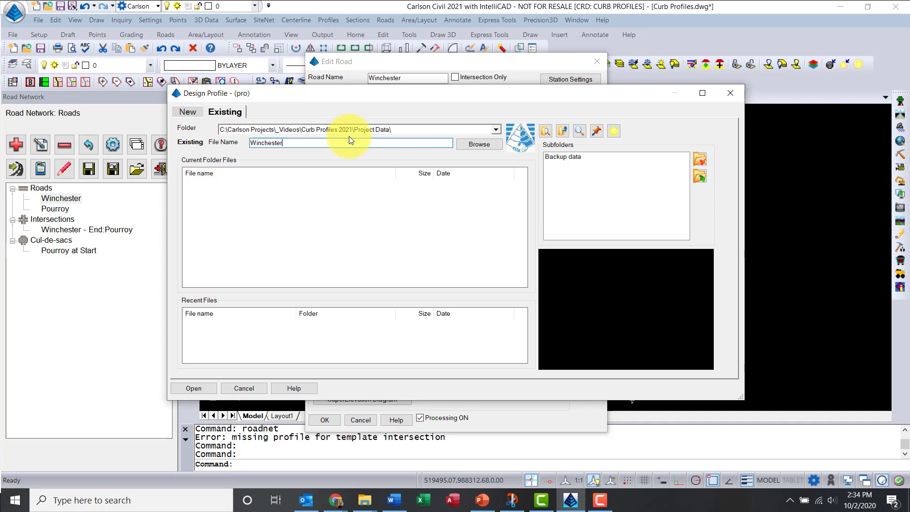
left_click(185, 388)
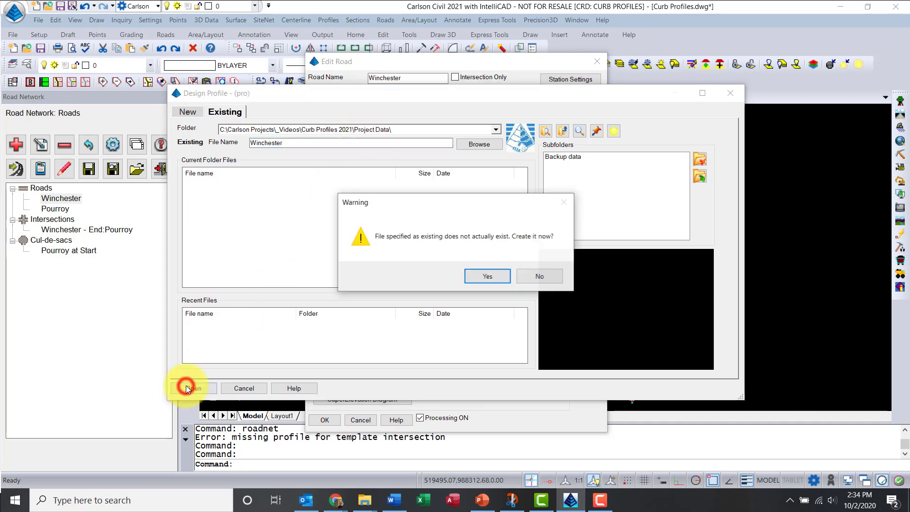
left_click(474, 271)
In the Winchester profile, add a PVI at about station 255.8, elevation 2815, with a 300 vertical curve
left_click(578, 138)
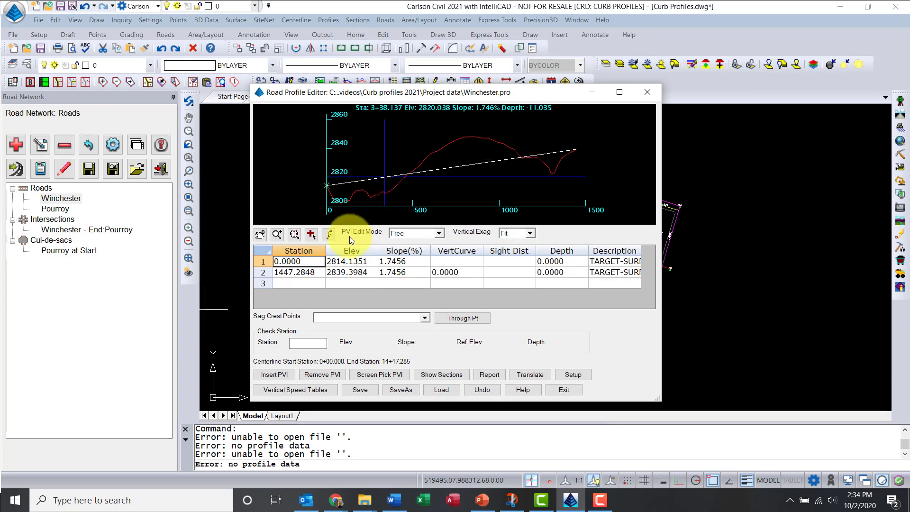
left_click(312, 234)
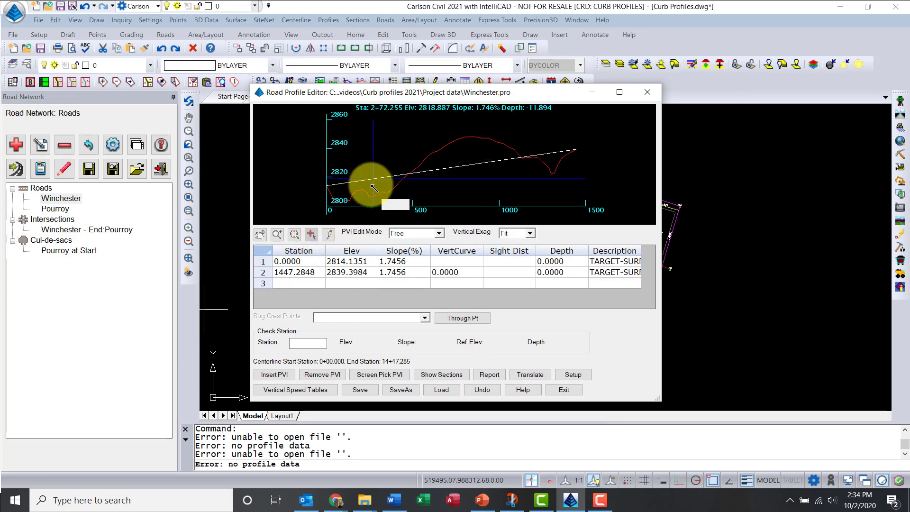
left_click(373, 187)
left_click(463, 231)
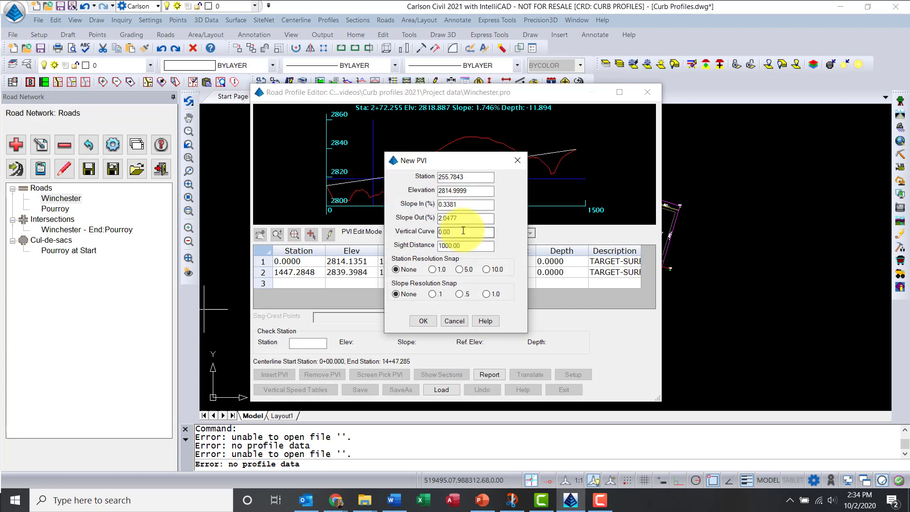
left_click_drag(463, 230, 413, 232)
type("300.00")
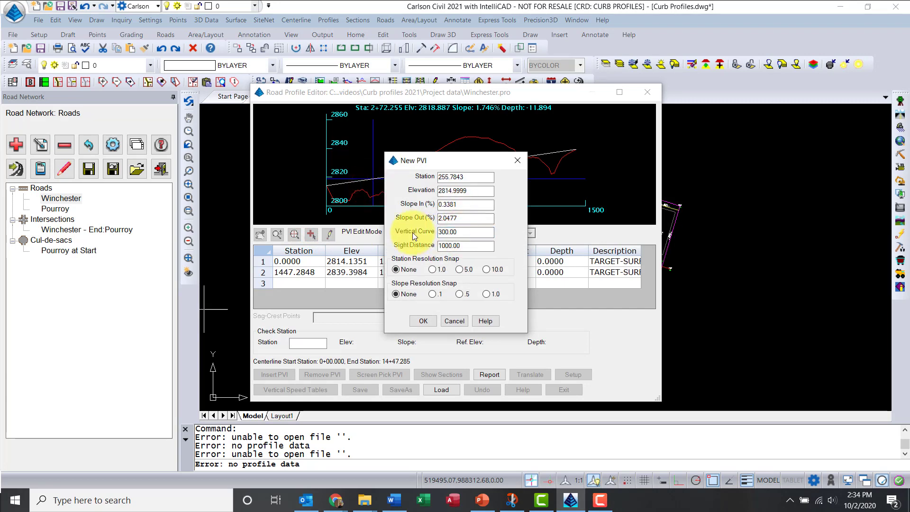
left_click(423, 324)
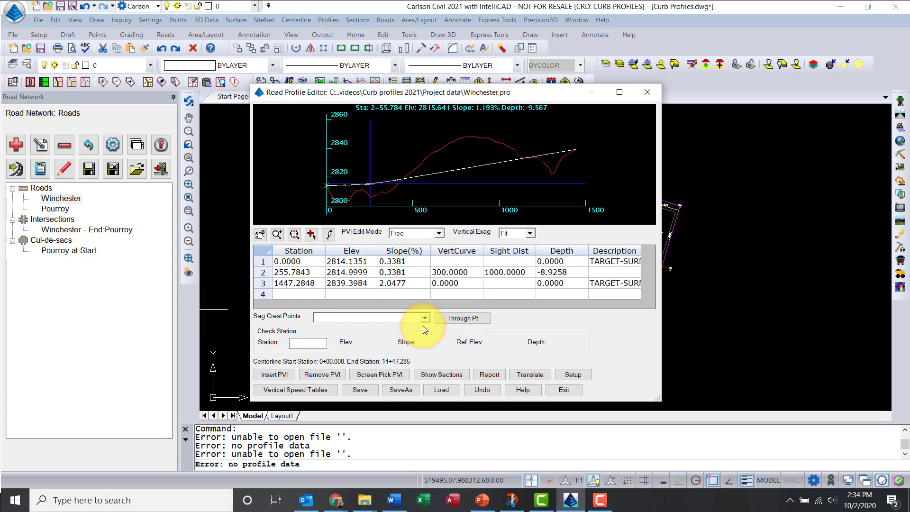
Add a second PVI at about station 813, elevation 2844.6, with a 300 vertical curve
left_click(312, 234)
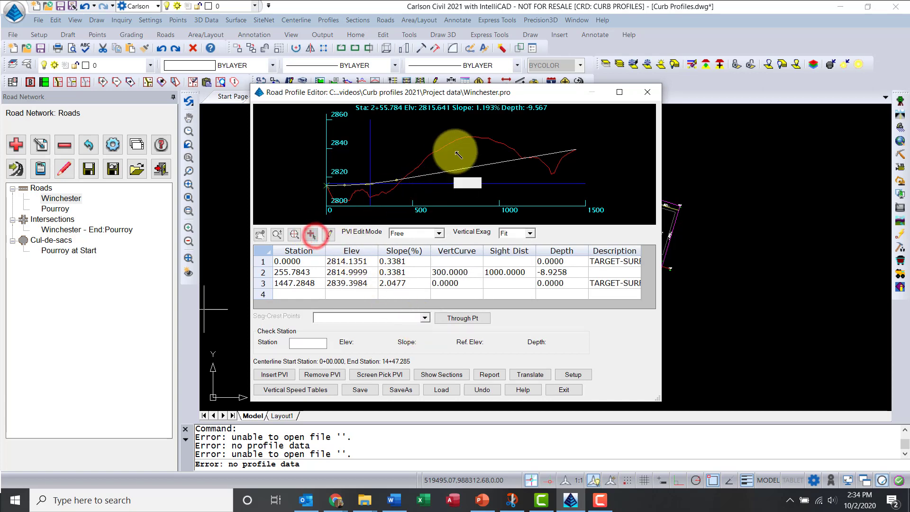
left_click(468, 143)
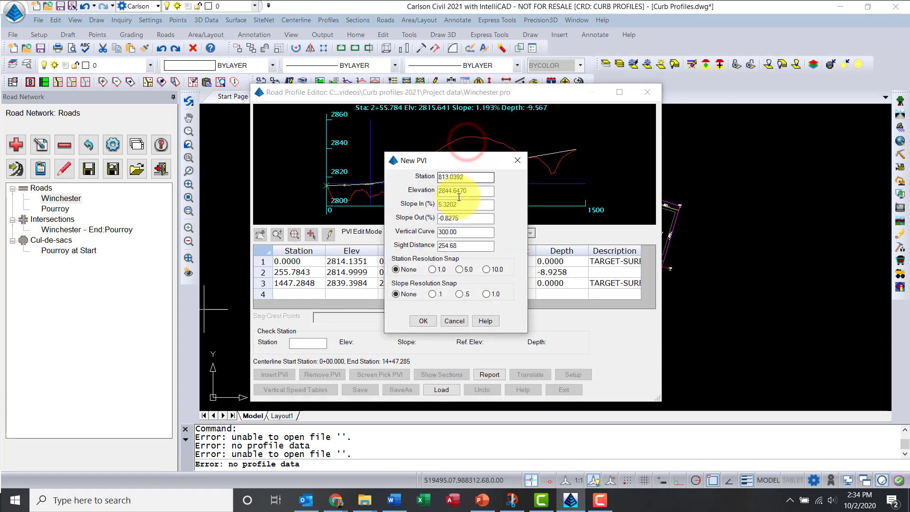
left_click(419, 321)
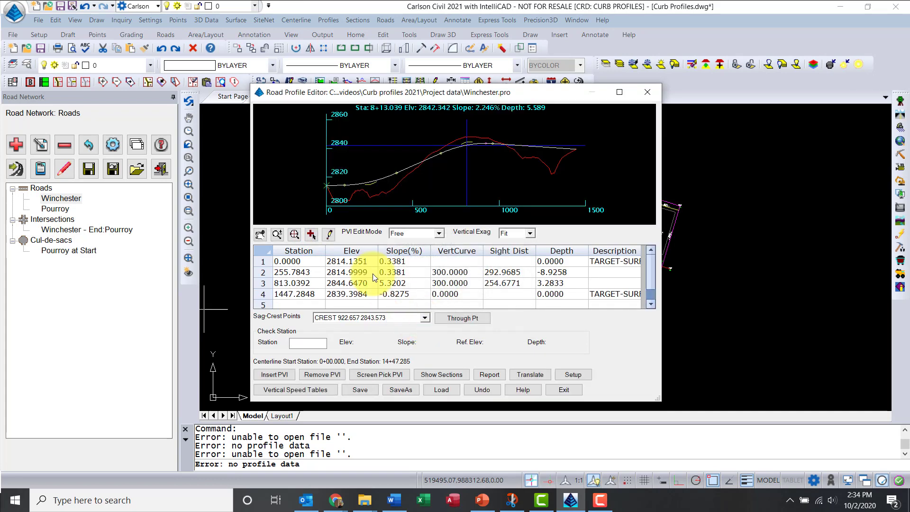
Move the first added PVI down to about station 258.5, elevation 2810.7, then save the profile and exit the editor
left_click(328, 234)
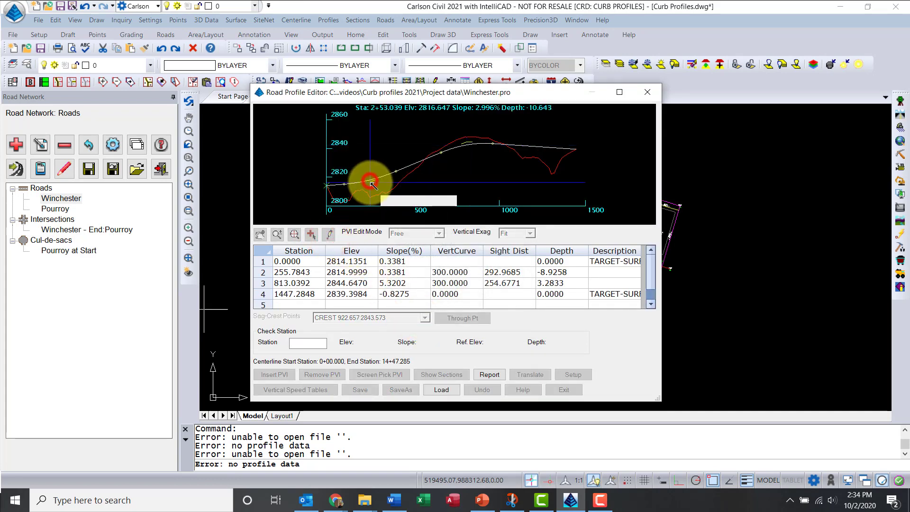
left_click(373, 192)
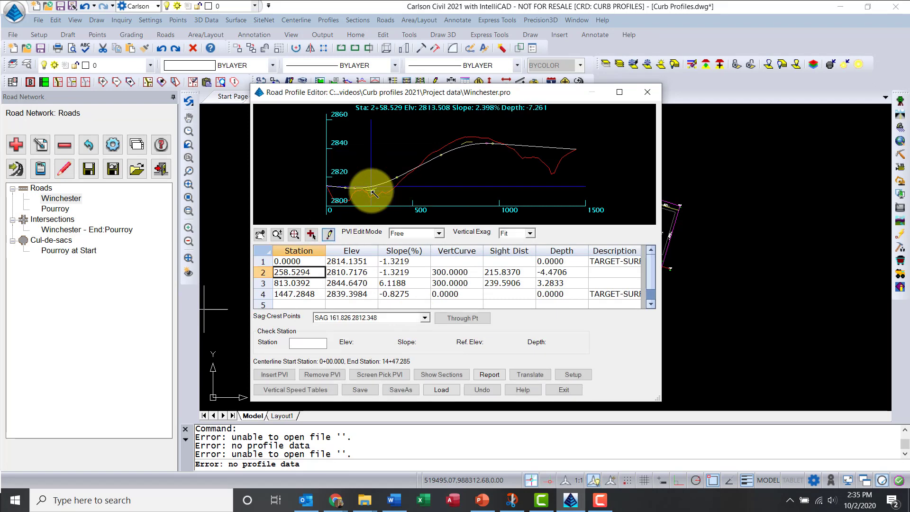
left_click(365, 389)
left_click(570, 391)
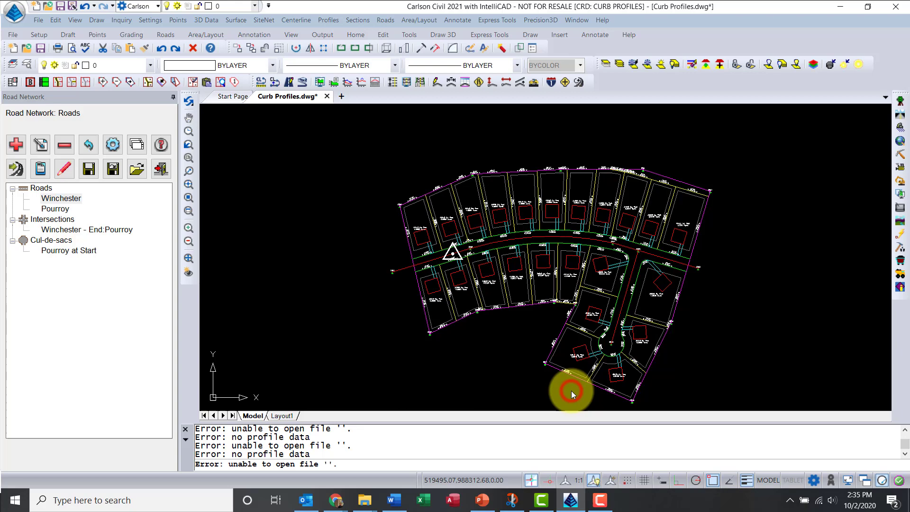
Assign ROADS.TPL as the Winchester road template, accept the road edits, and decline processing the road network
left_click(407, 154)
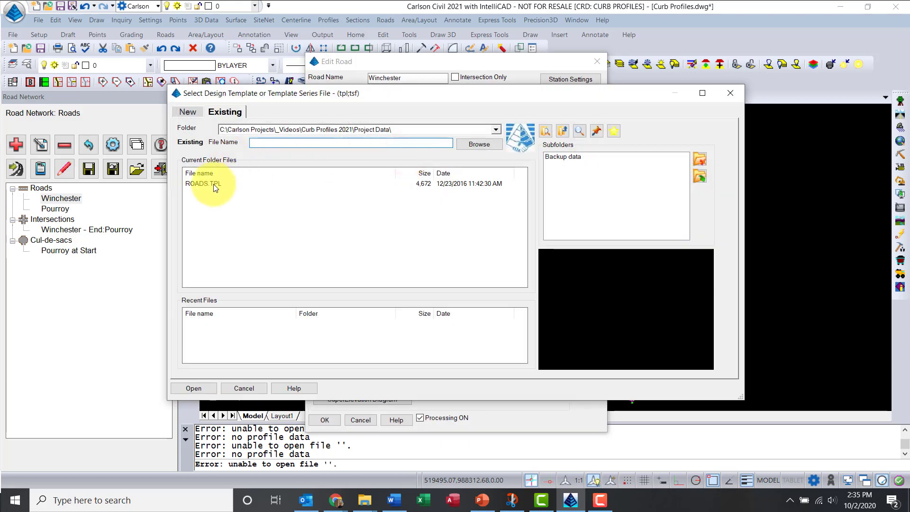
left_click(213, 185)
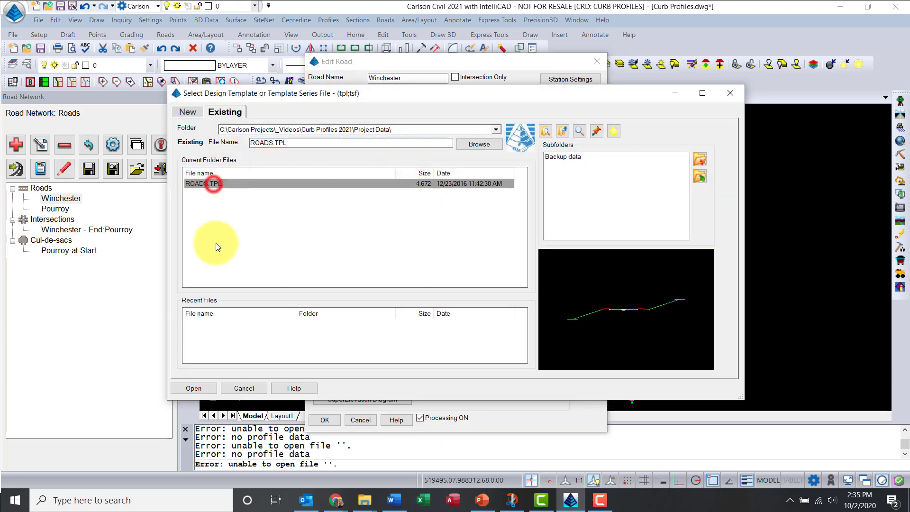
left_click(199, 388)
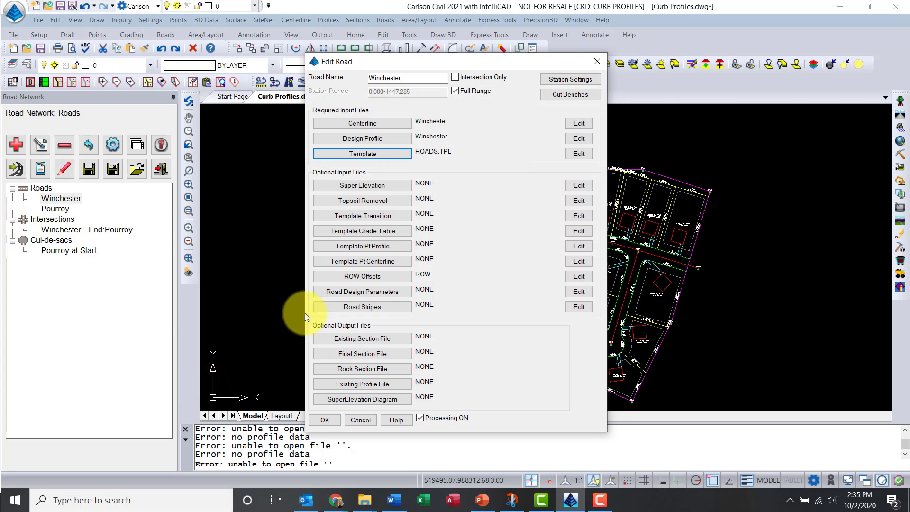
left_click(334, 421)
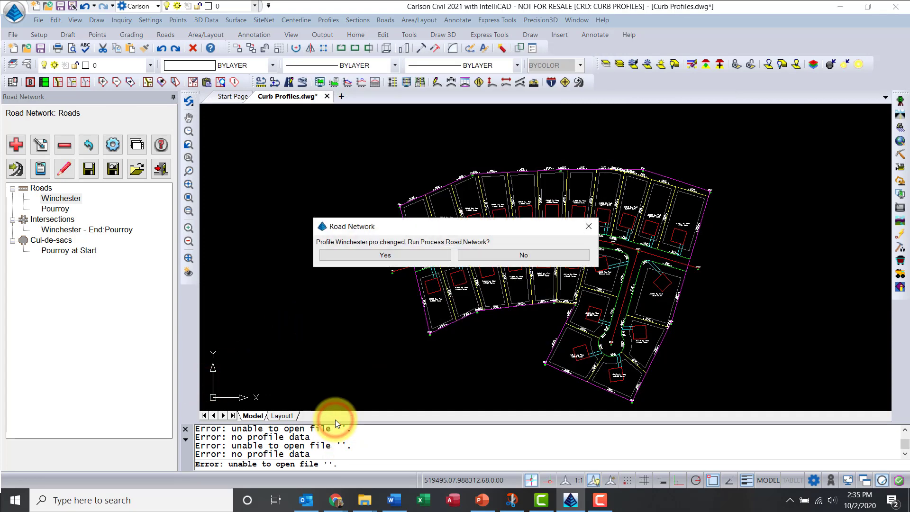
left_click(472, 258)
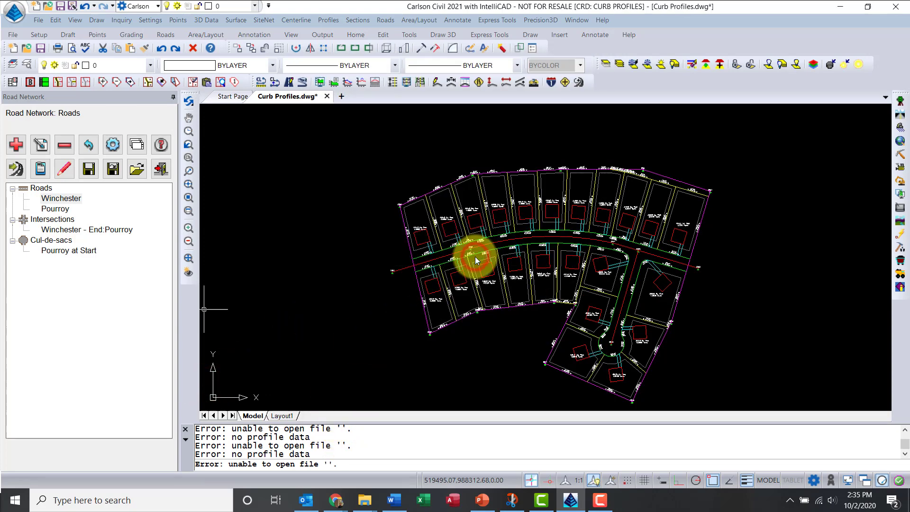
Edit the Pourroy road and specify Pourroy as the file name of its design profile
double_click(57, 209)
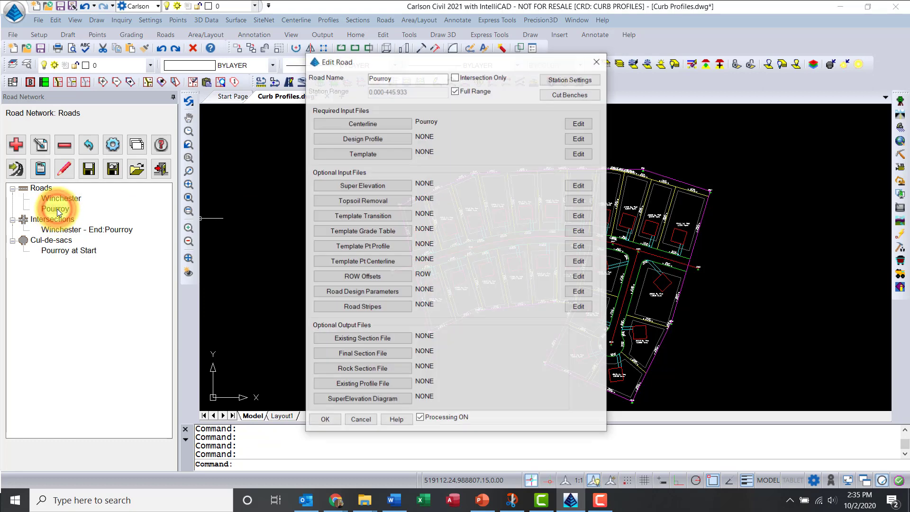
left_click(366, 143)
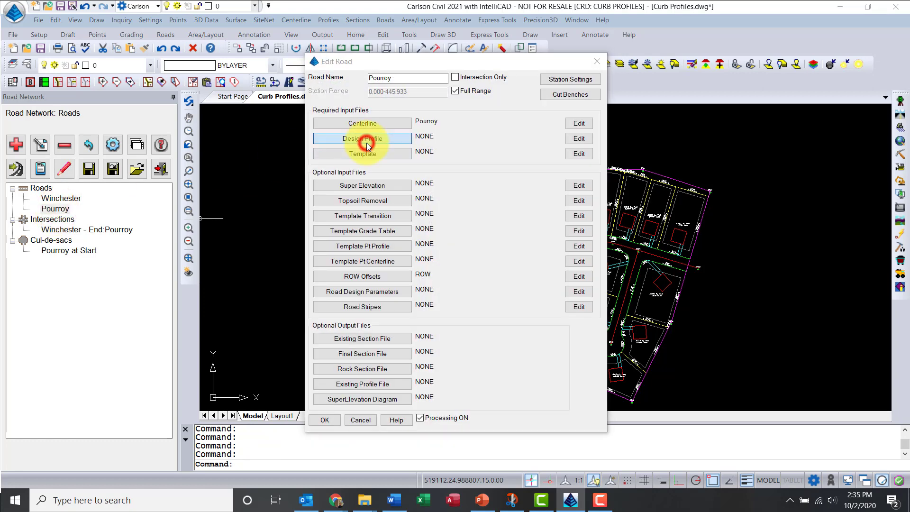
type("Pourroy")
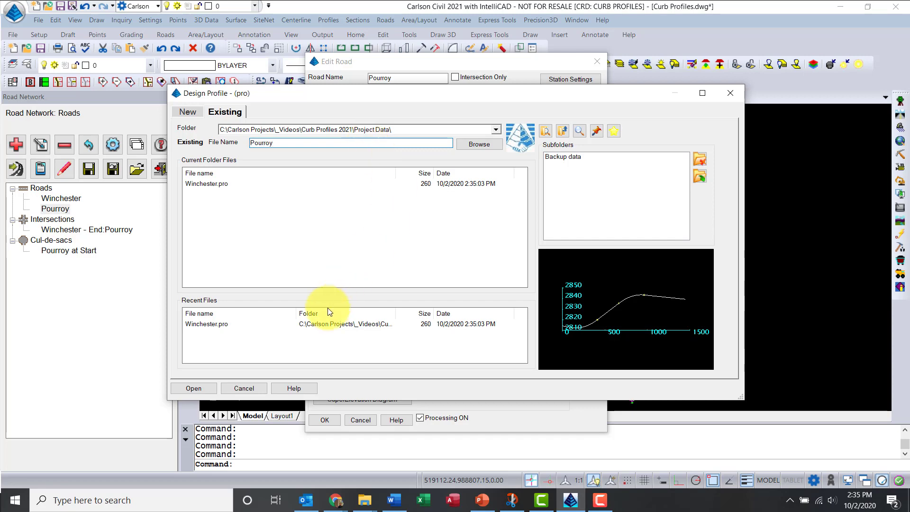
left_click(195, 388)
left_click(478, 276)
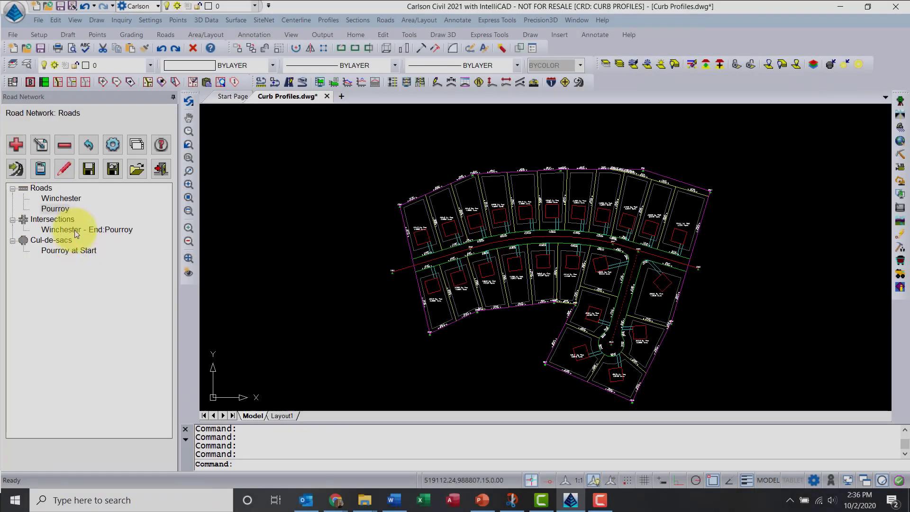
Set the cul-de-sac radius to 60 for the cul-de-sac at the start of Pourroy and accept the edits
left_click(74, 226)
double_click(66, 250)
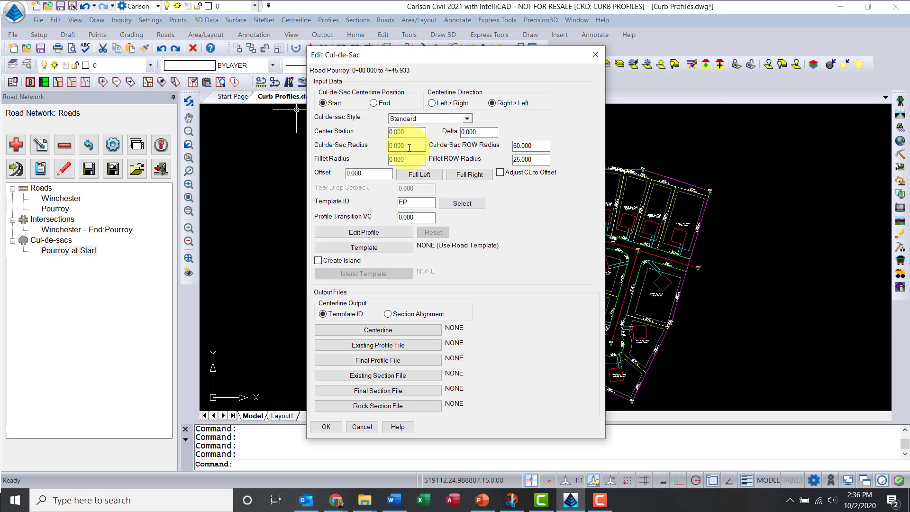
double_click(407, 147)
type("60")
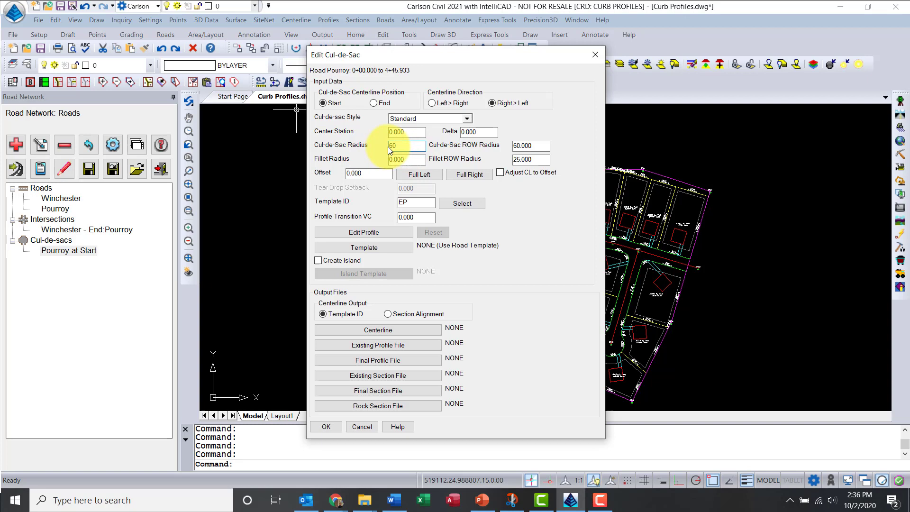
key("Tab")
left_click(327, 427)
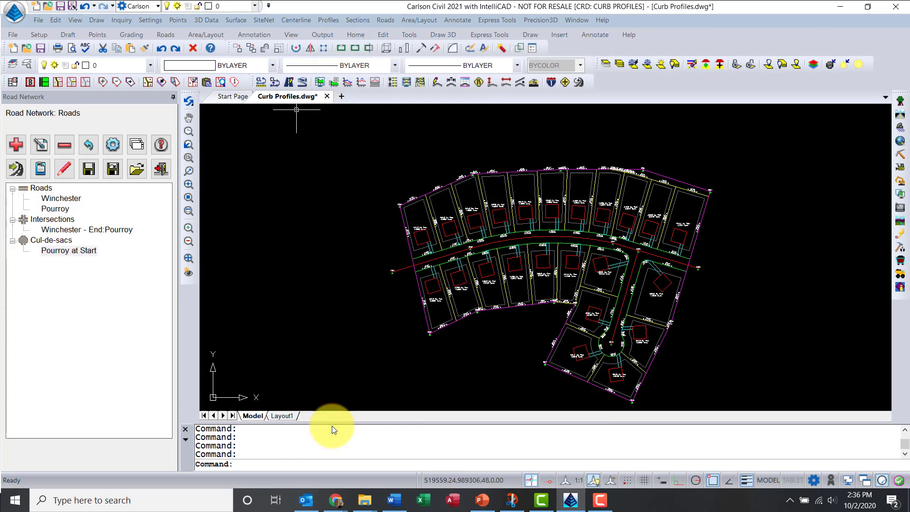
Process the road network, save it, and exit the Road Network tool
left_click(15, 170)
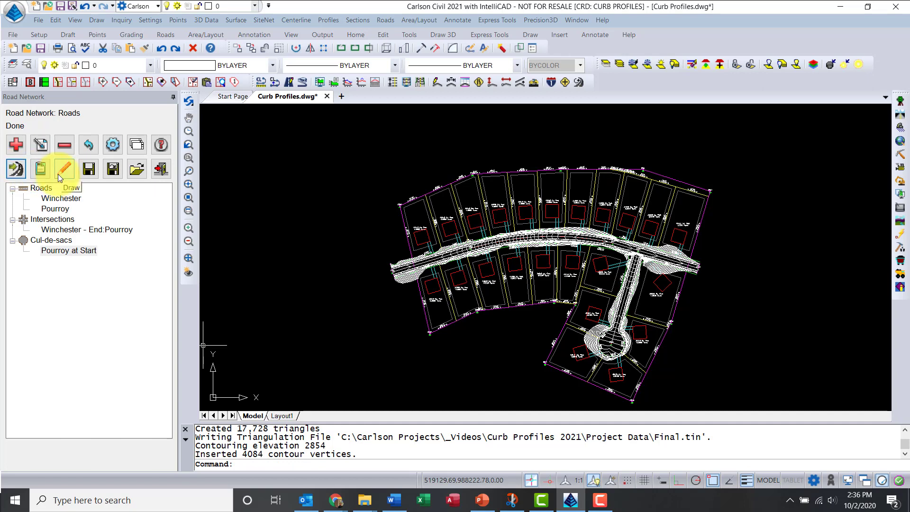
left_click(88, 168)
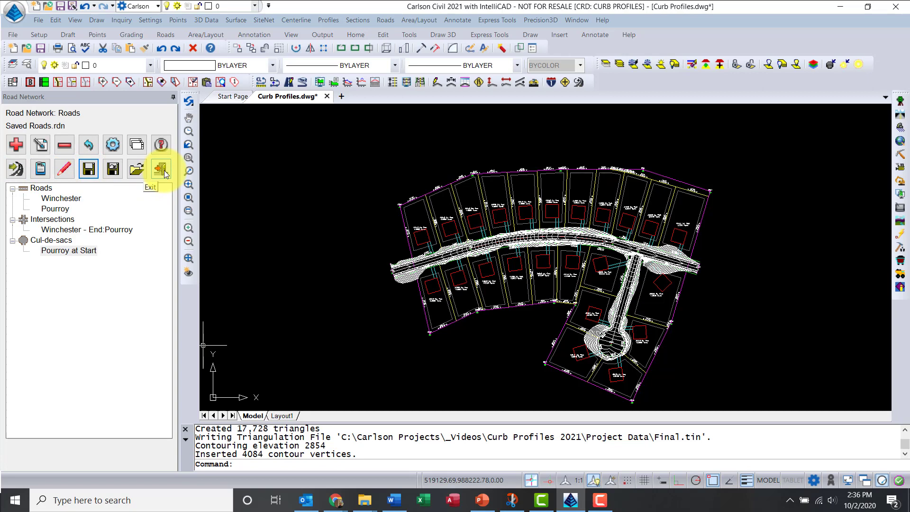
left_click(162, 169)
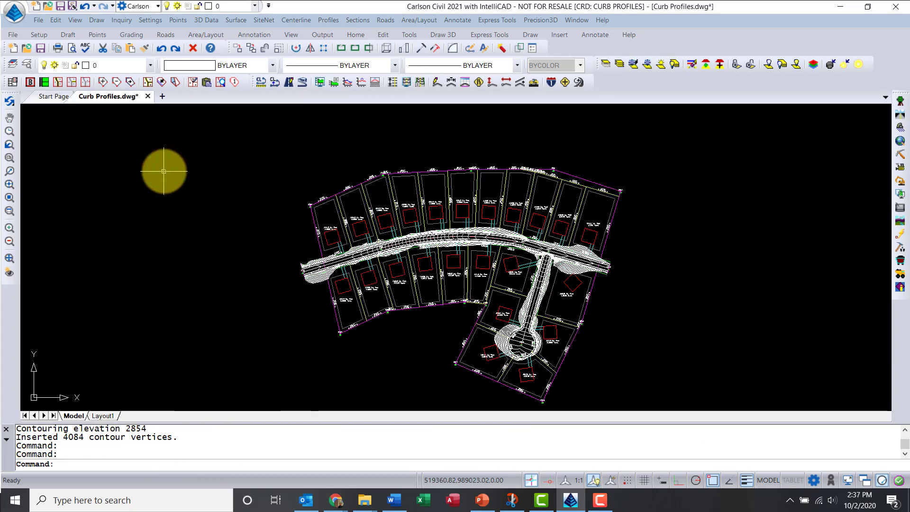
Load all drawing entities into the 3D Drawing Viewer, examine the roads and cul-de-sac from several angles, and exit the viewer
left_click(75, 20)
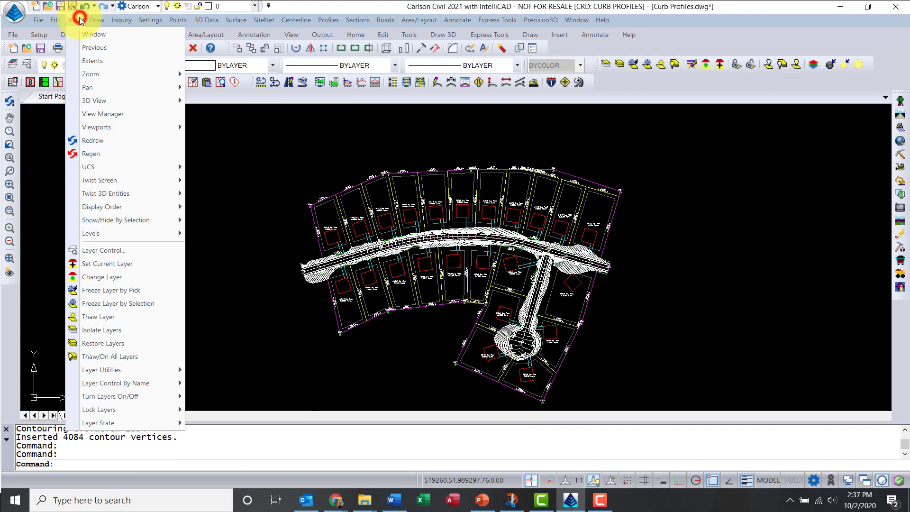
left_click(114, 101)
left_click(221, 102)
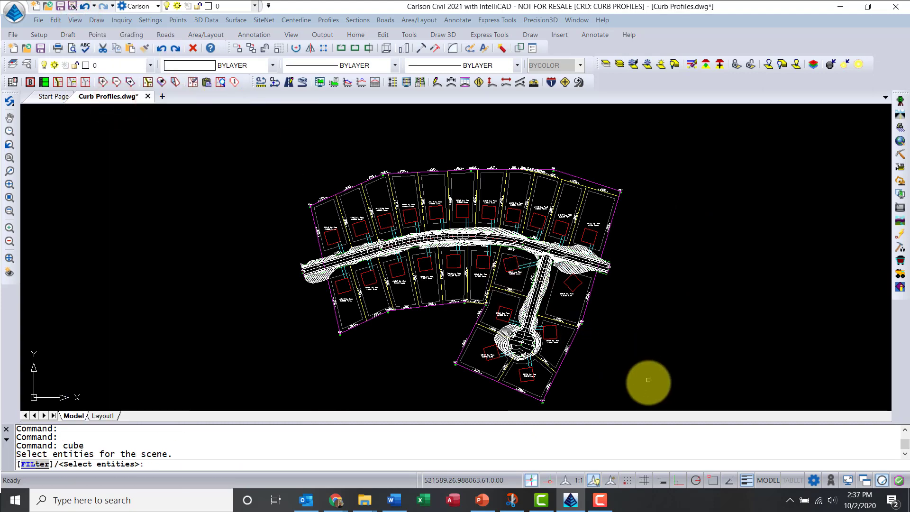
left_click(654, 394)
left_click(276, 192)
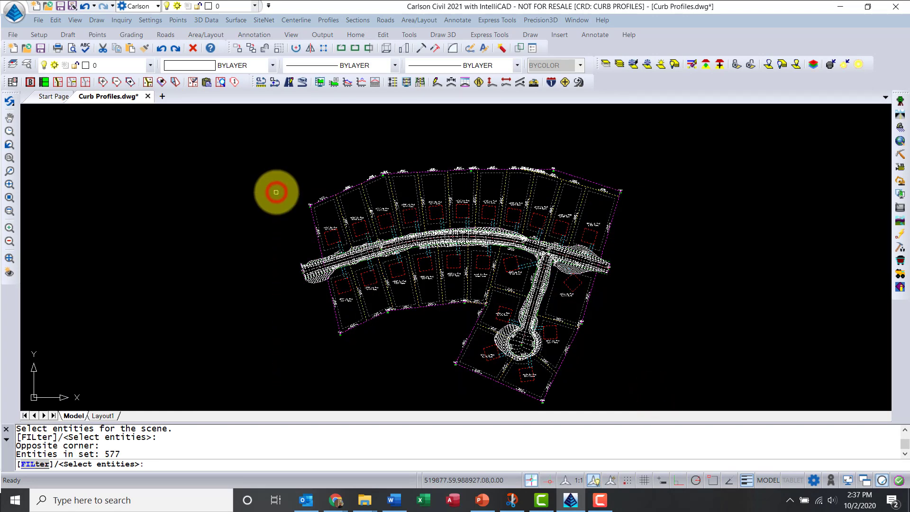
key("Return")
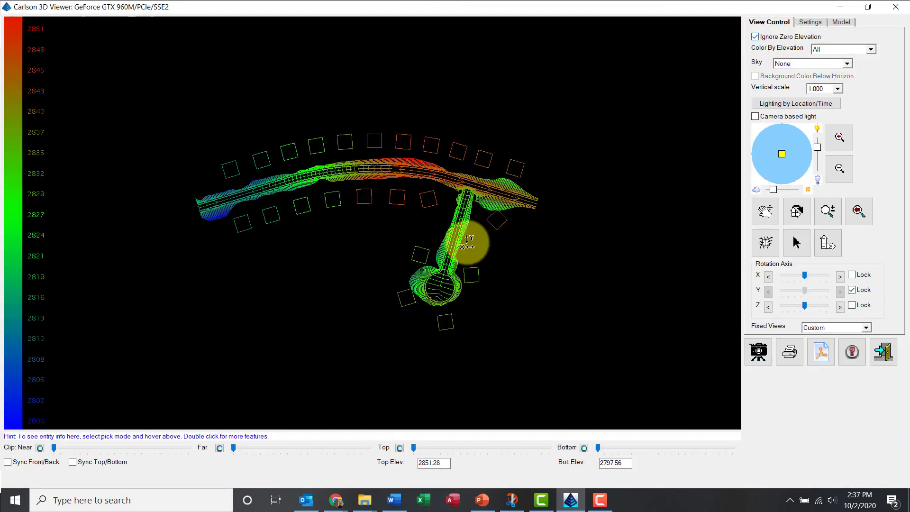
left_click_drag(467, 243, 422, 193)
left_click_drag(592, 282, 383, 334)
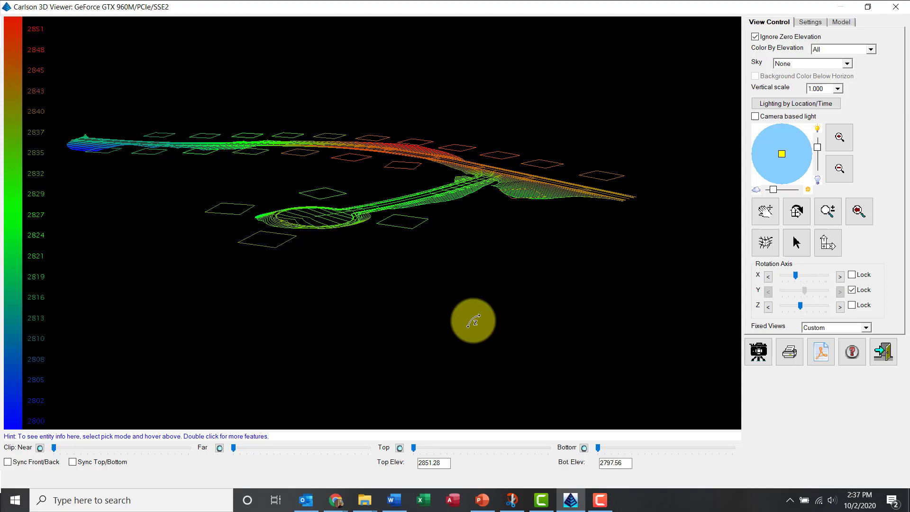
left_click_drag(474, 321, 550, 321)
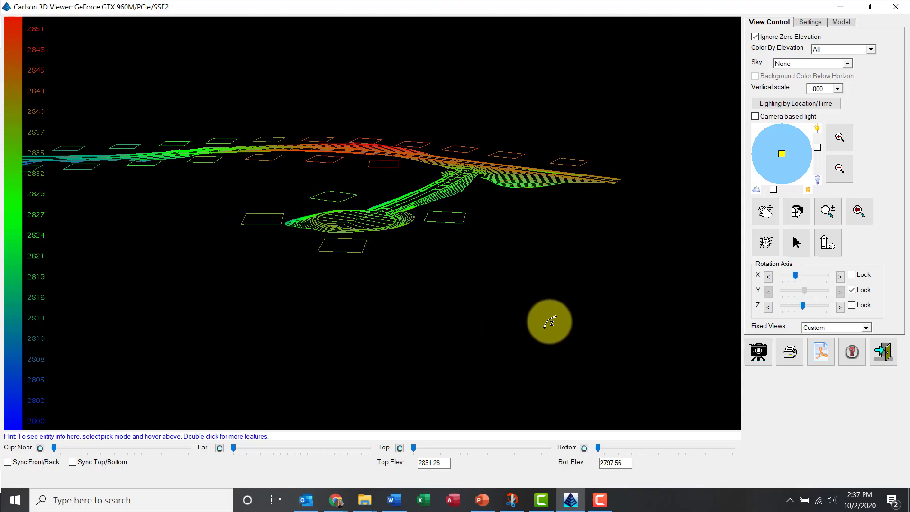
left_click(884, 350)
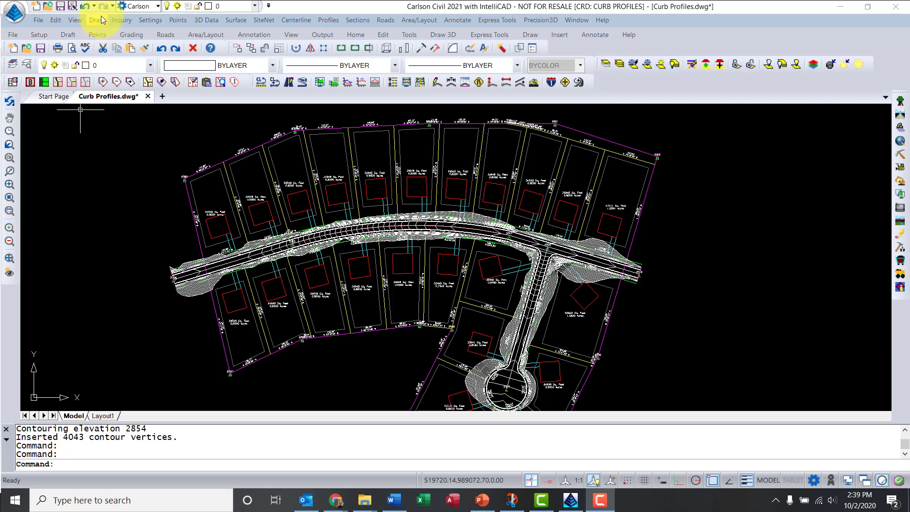
Open Merged.tin in the 3D Surface File Viewer and examine the road grading up close from several angles
left_click(75, 20)
left_click(91, 101)
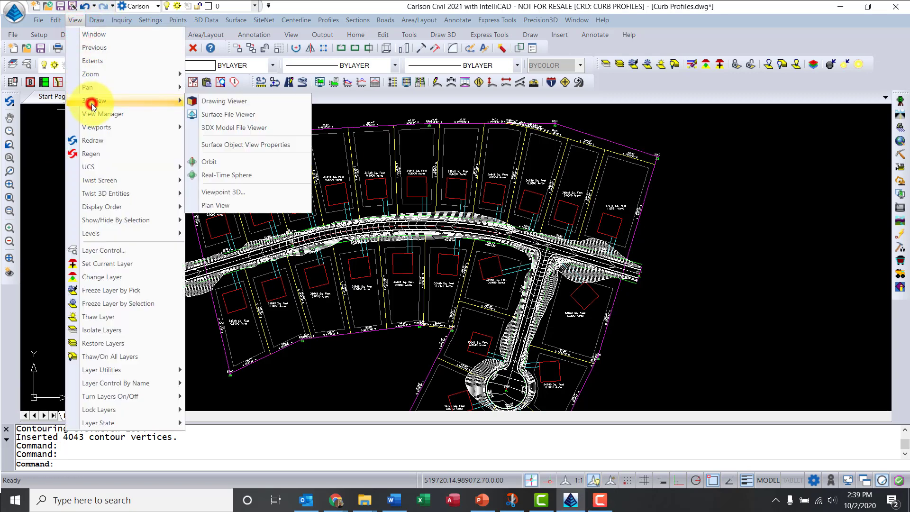
left_click(208, 116)
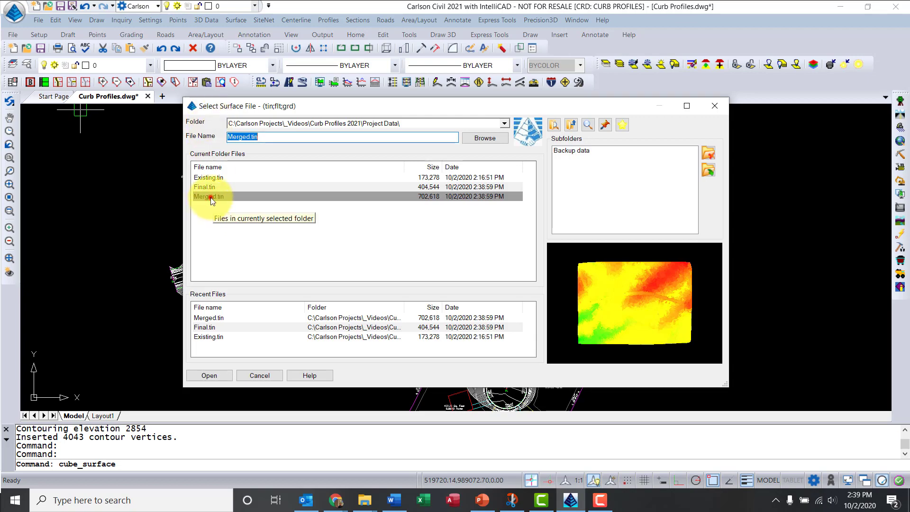
double_click(210, 197)
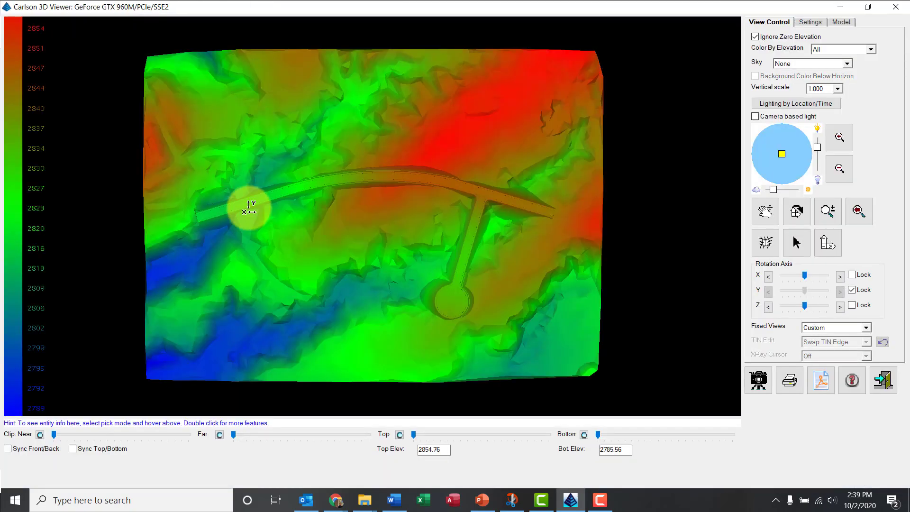
mouse_move(450, 256)
left_mouse_down()
mouse_move(443, 186)
mouse_move(463, 261)
mouse_move(457, 226)
mouse_move(481, 256)
mouse_move(368, 339)
mouse_move(335, 349)
mouse_move(369, 312)
left_mouse_up()
scroll(484, 213, "up", 10)
mouse_move(514, 345)
left_mouse_down()
mouse_move(518, 360)
mouse_move(482, 329)
mouse_move(418, 218)
mouse_move(416, 162)
mouse_move(417, 179)
mouse_move(291, 243)
left_mouse_up()
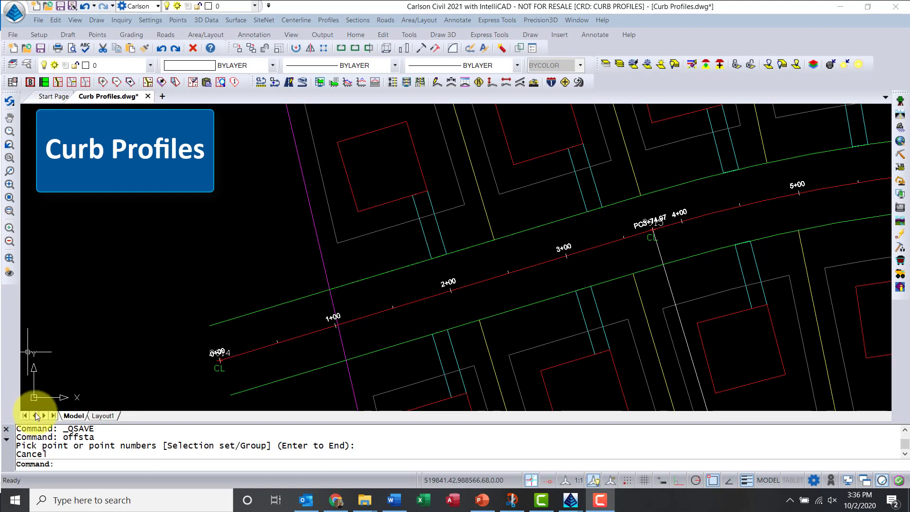
Set up Label Station-Offset with Winchester.cl as the first alignment's centerline and accept the settings
left_click(303, 21)
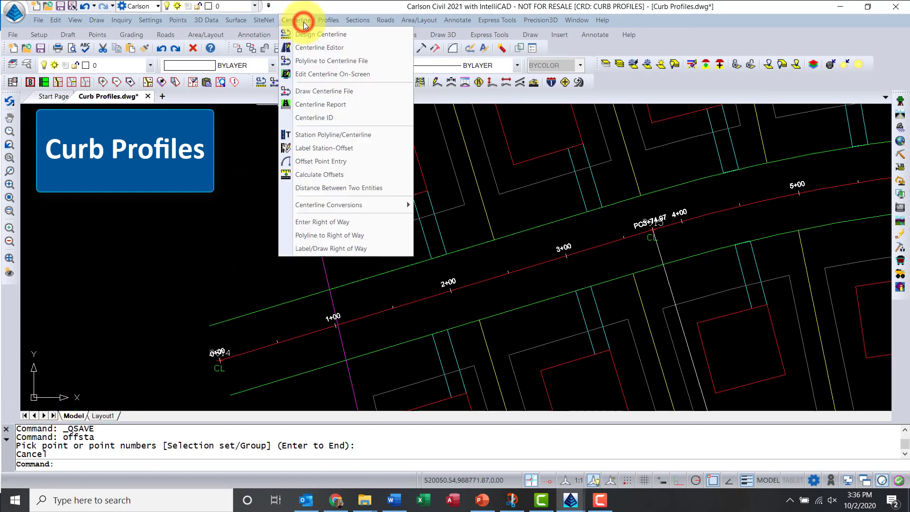
left_click(324, 151)
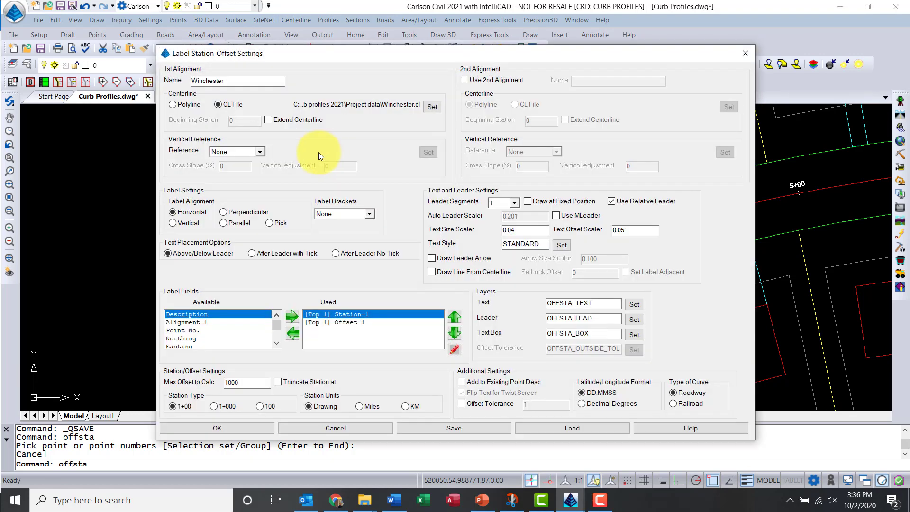
double_click(221, 81)
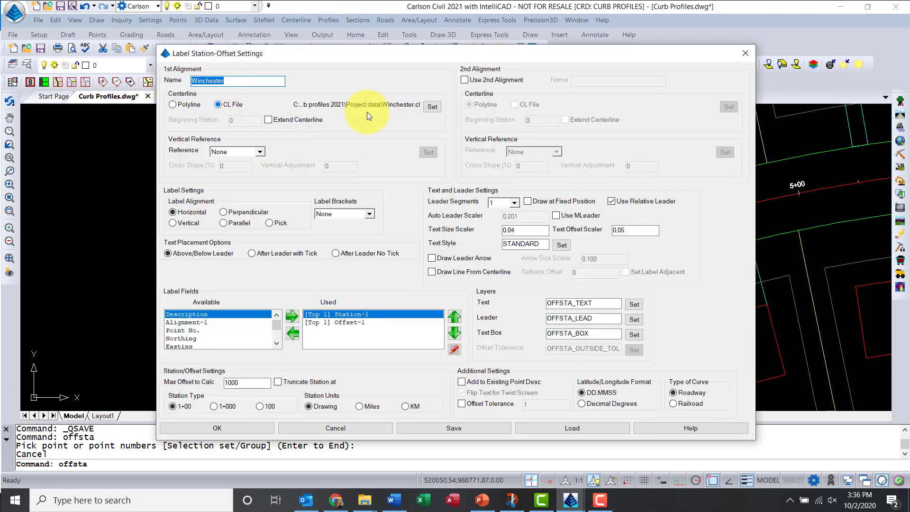
left_click(430, 106)
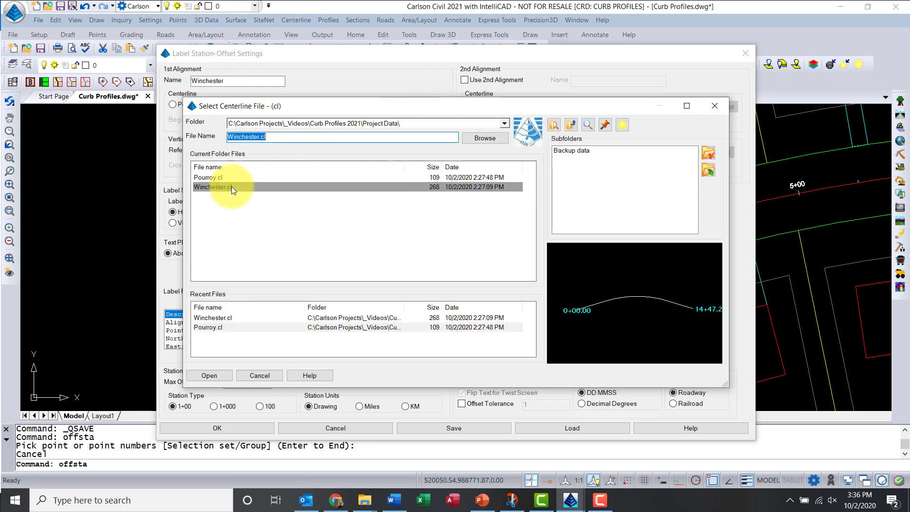
double_click(210, 187)
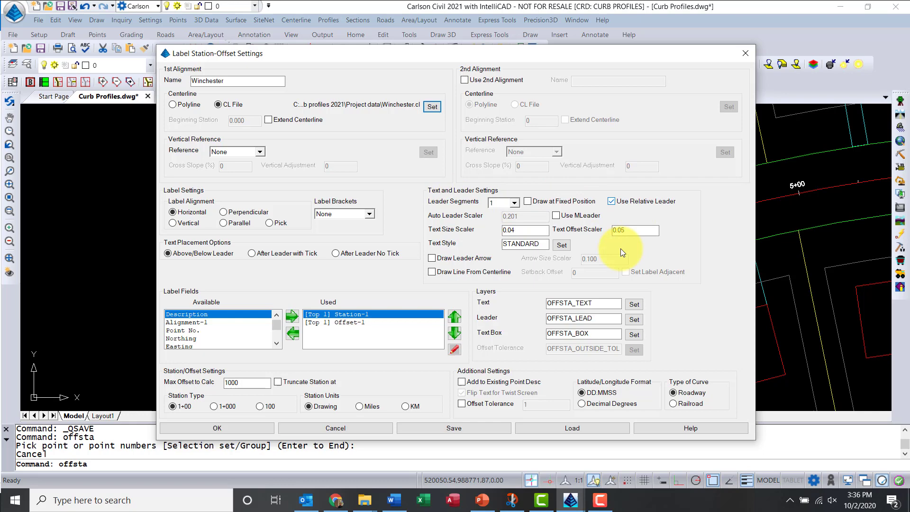
left_click(235, 431)
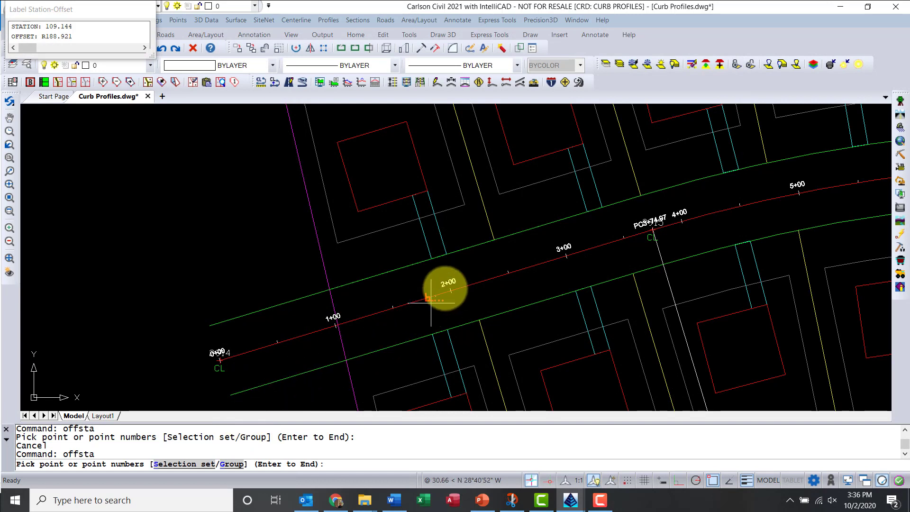
Label station and offset where both edges of the first two driveways meet Winchester's left 30-foot offset line
left_click(428, 251)
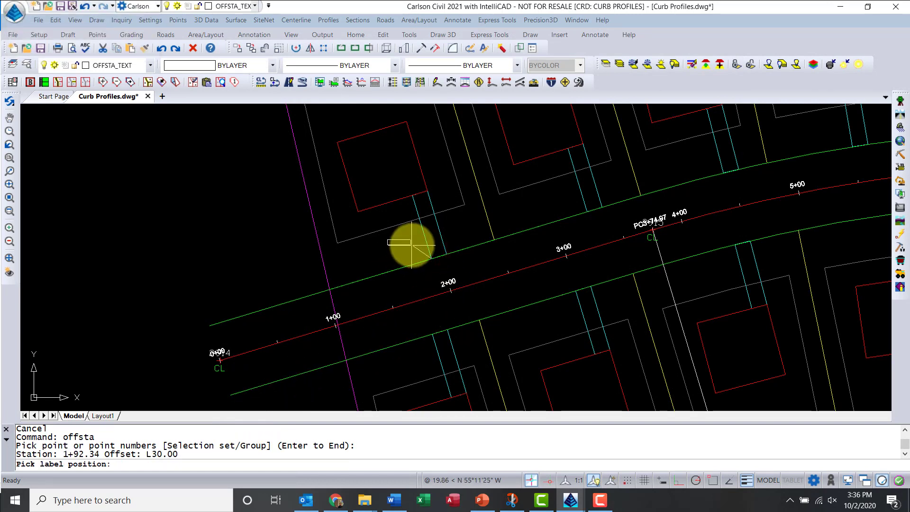
left_click(412, 244)
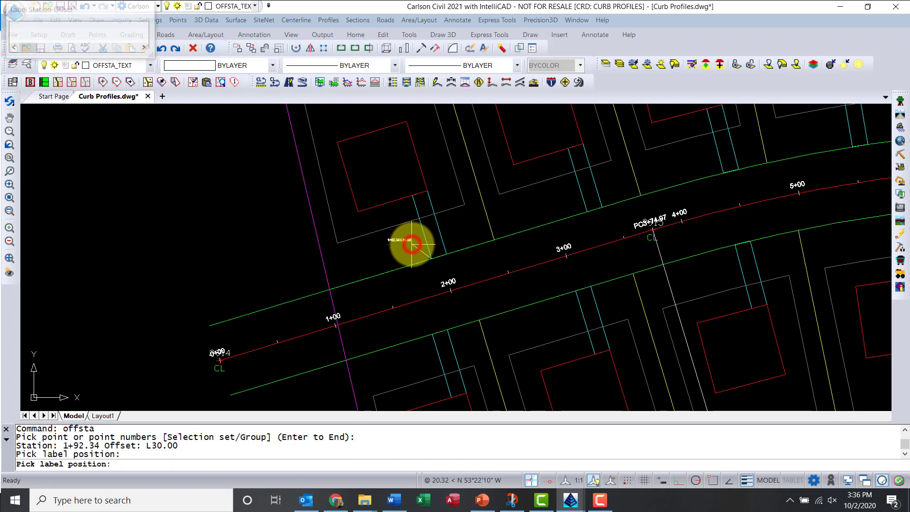
left_click(451, 255)
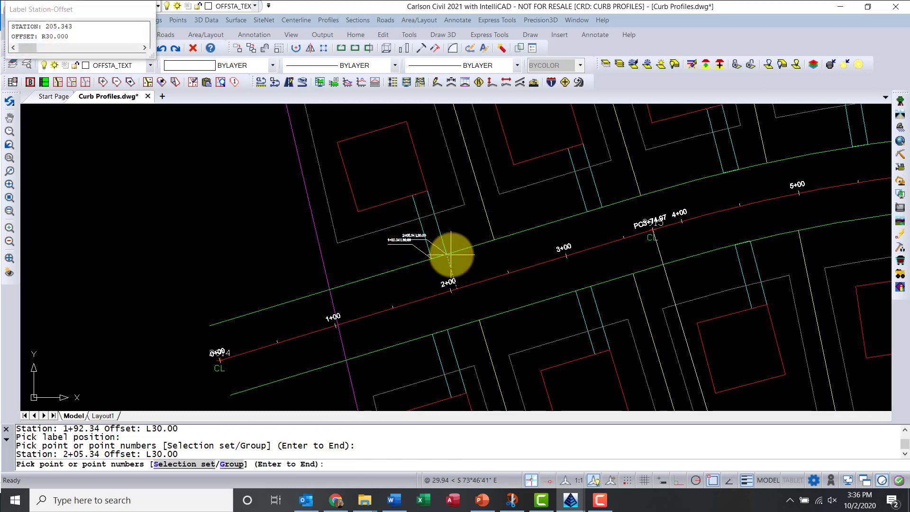
left_click(587, 208)
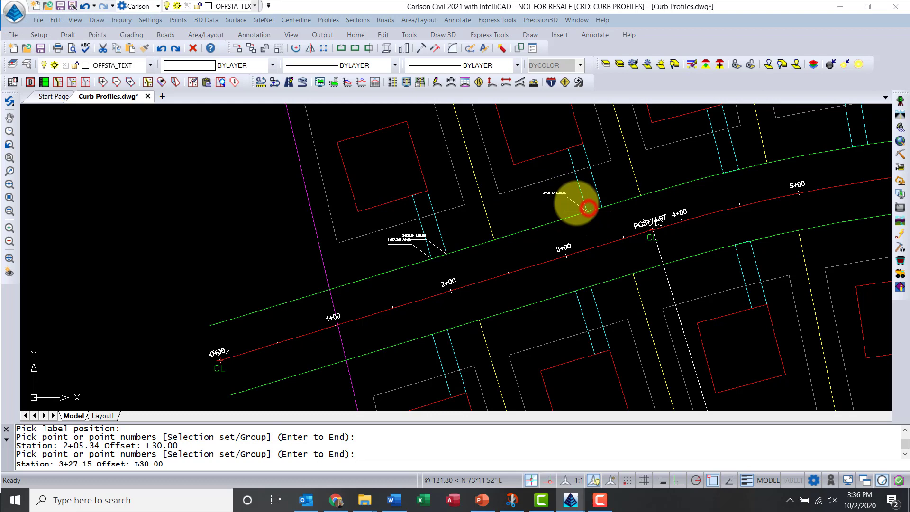
left_click(603, 207)
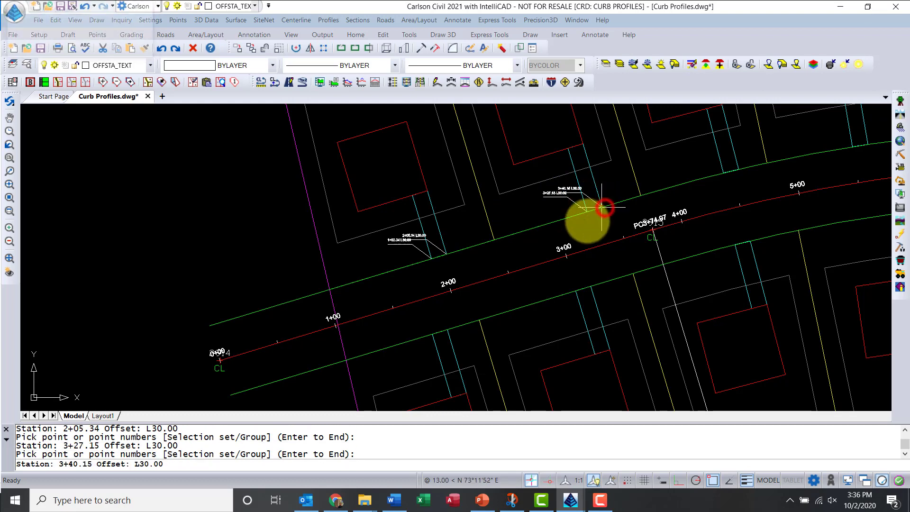
Label station and offset at both edges of the first driveway on Winchester's right side, then end the labeling
left_click(431, 334)
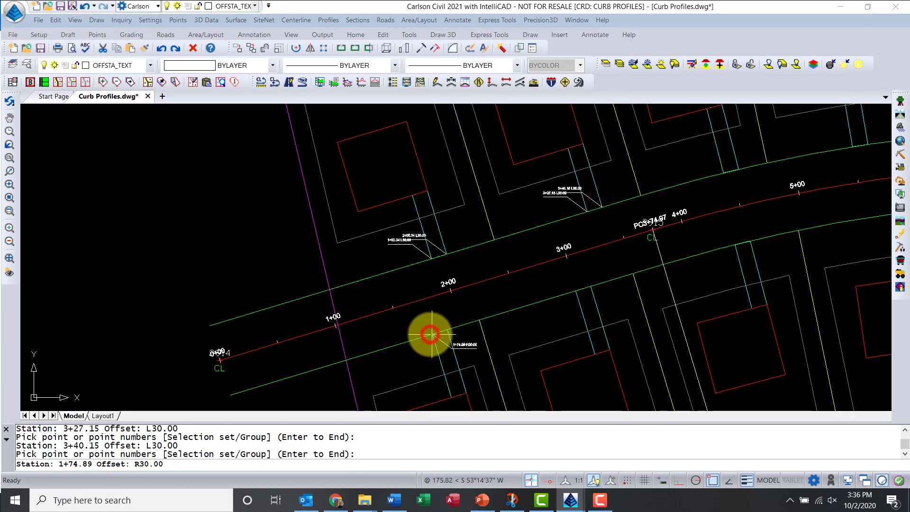
left_click(446, 327)
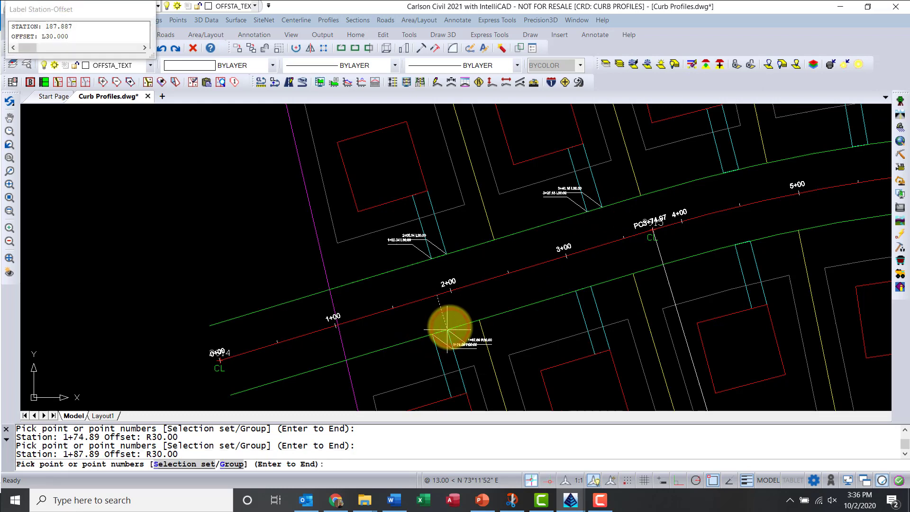
key("Return")
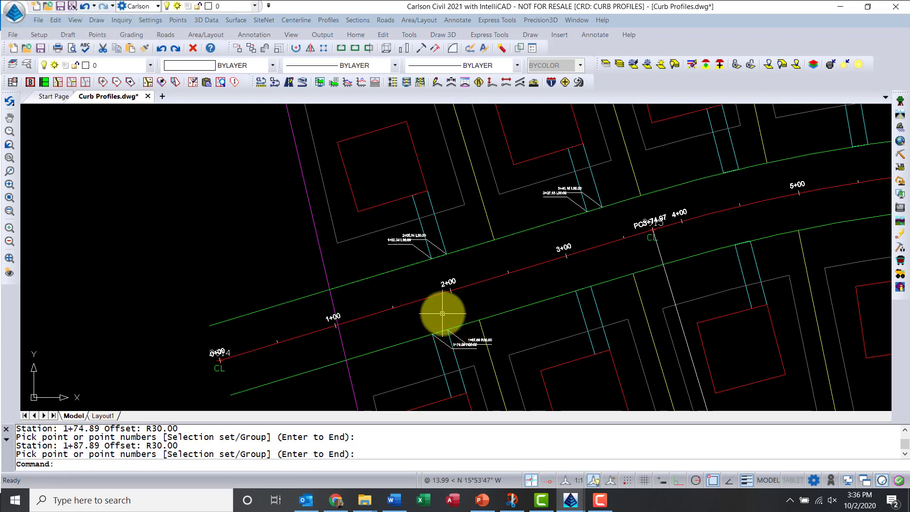
Start Create Curb Profiles using Winchester-EP-Left.pro as the profile to process
scroll(430, 250, "up", 5)
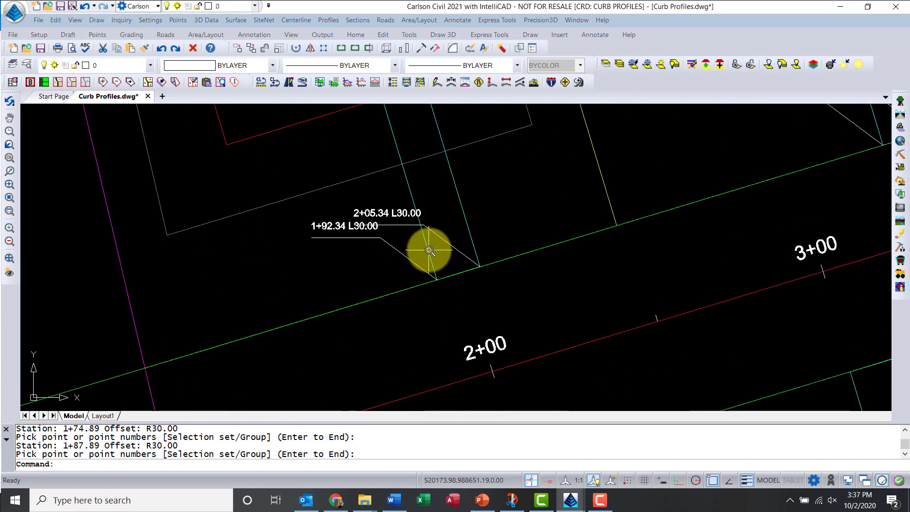
scroll(429, 250, "down", 1)
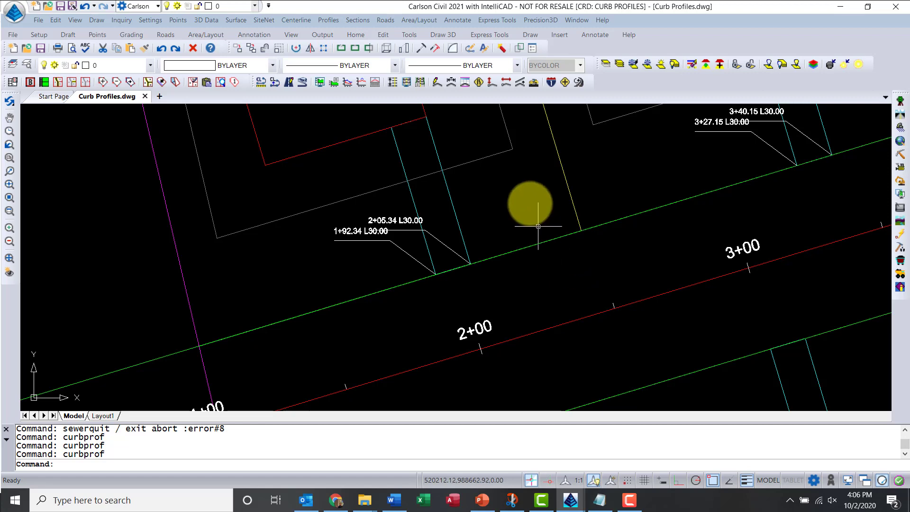
left_click(334, 23)
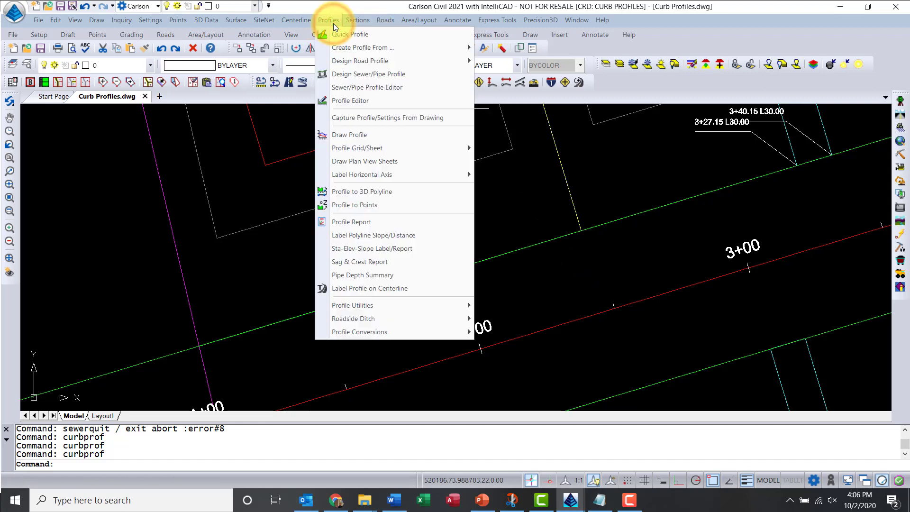
mouse_move(347, 58)
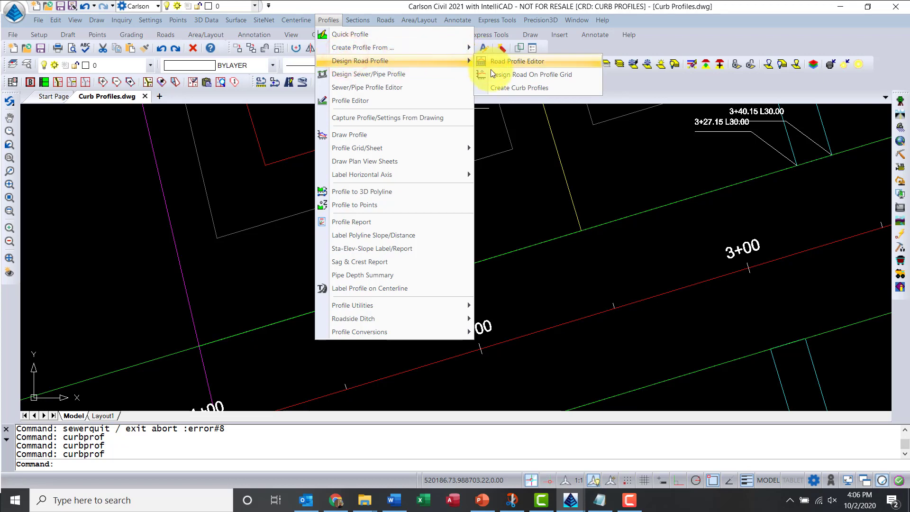
left_click(499, 87)
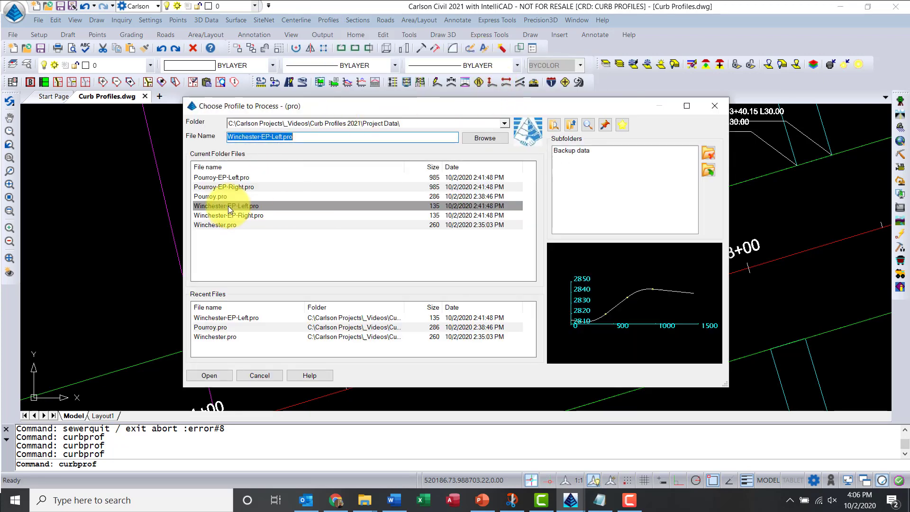
left_click(228, 207)
left_click(210, 376)
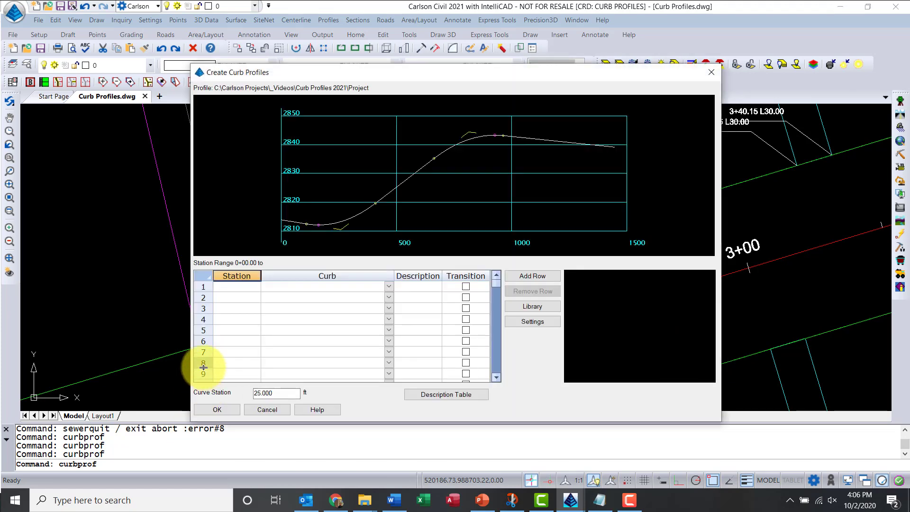
In the curb profile settings, set the gutter profile's suffix to LIP and its color to red
left_click(514, 322)
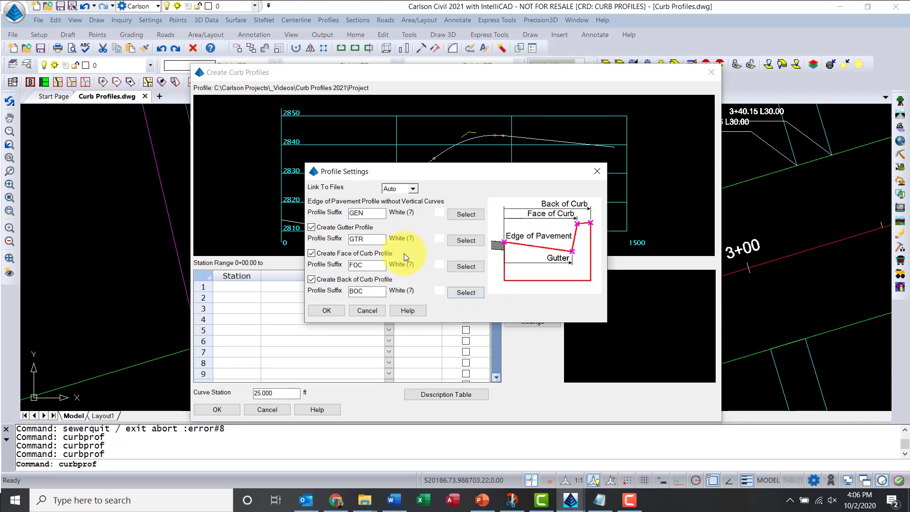
left_click(361, 212)
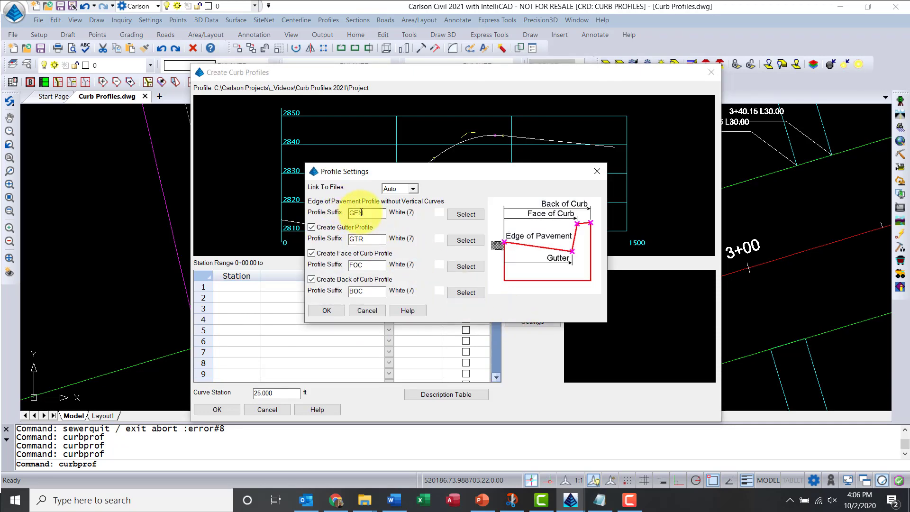
double_click(351, 240)
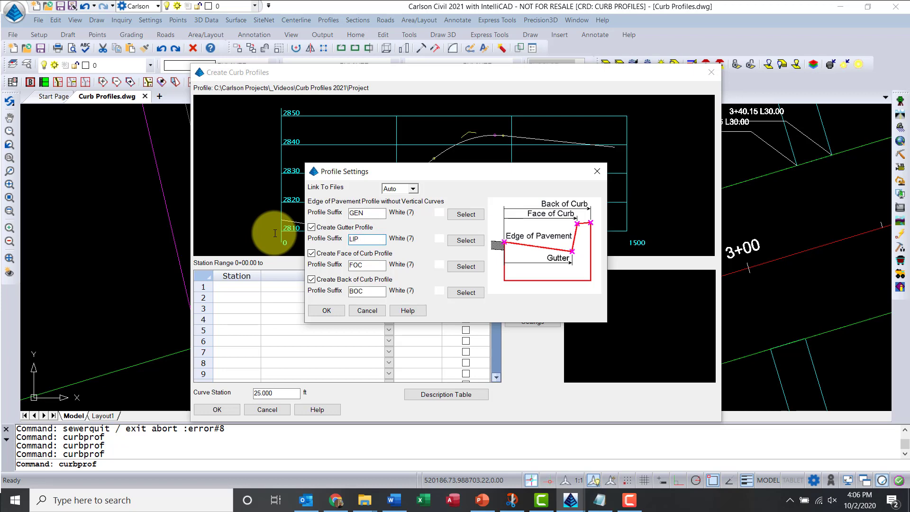
left_click(466, 241)
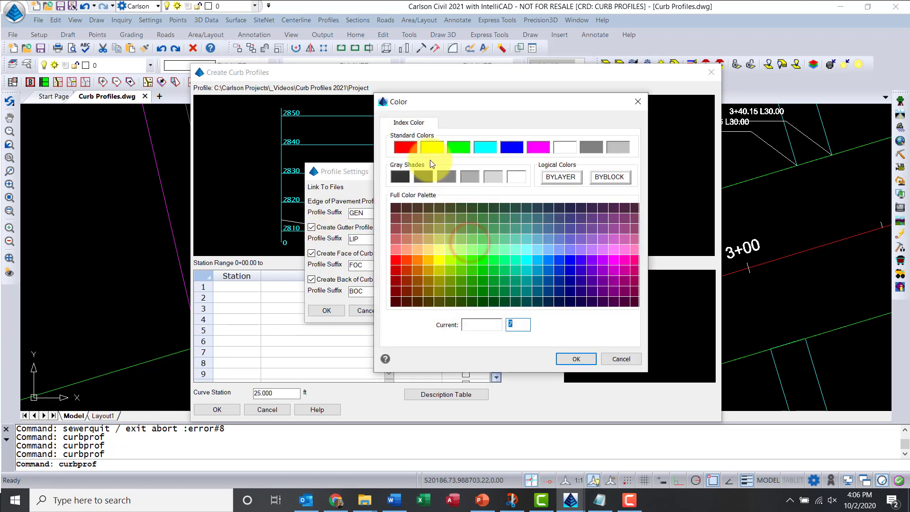
left_click(405, 147)
left_click(570, 359)
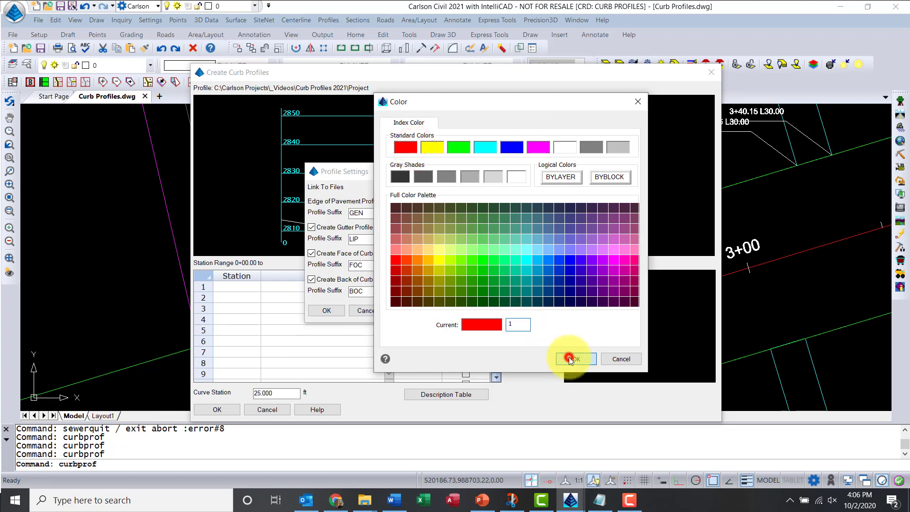
Set the face of curb profile's suffix to TOC and color to yellow, and accept the settings with the back of curb profile turned off
double_click(360, 264)
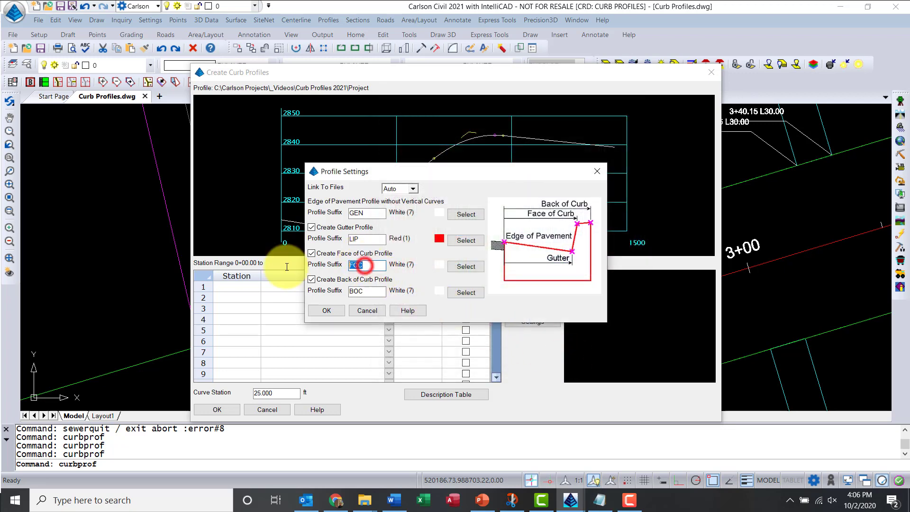
type("TOC")
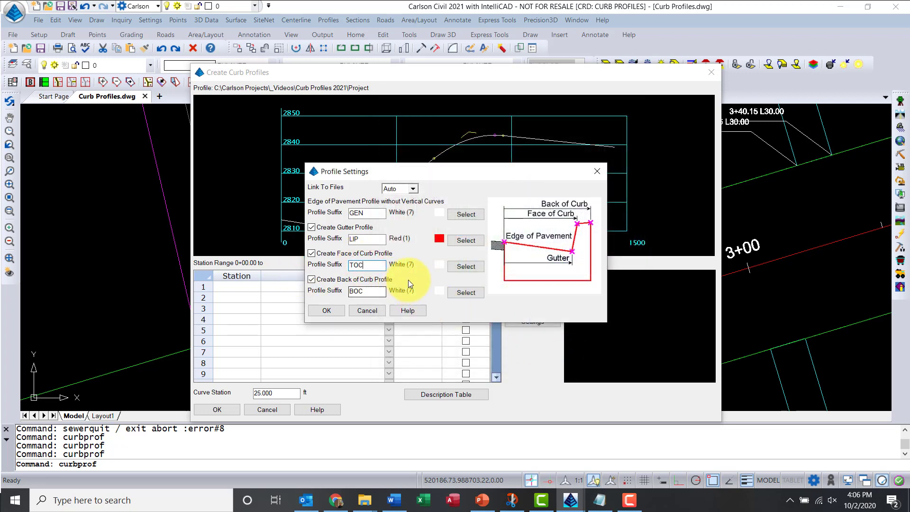
left_click(458, 266)
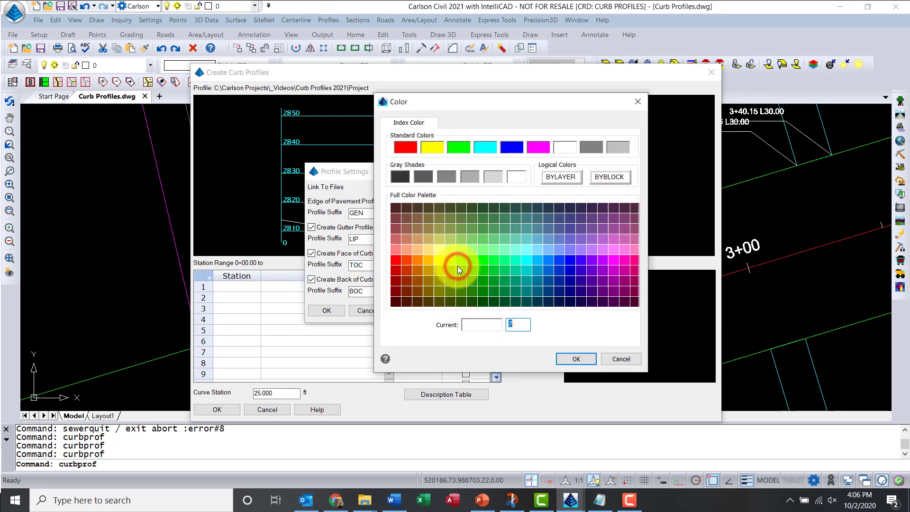
left_click(437, 148)
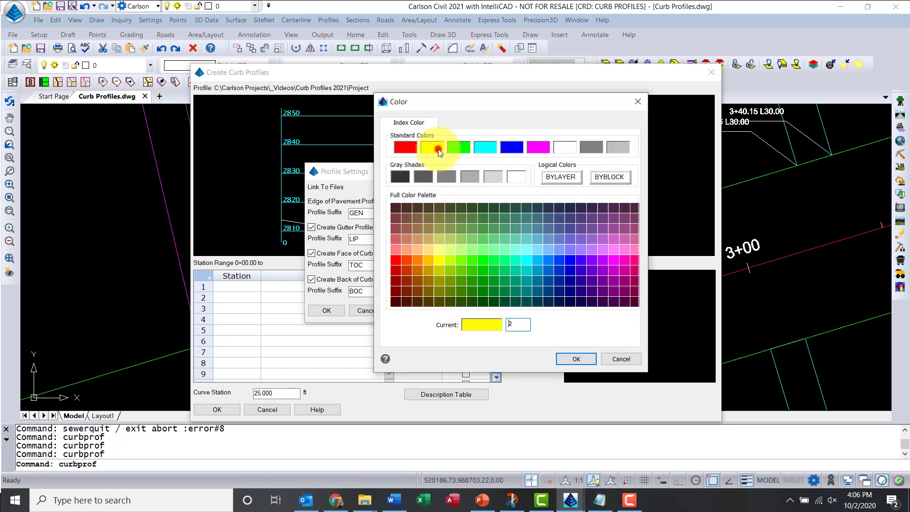
left_click(576, 359)
left_click(313, 279)
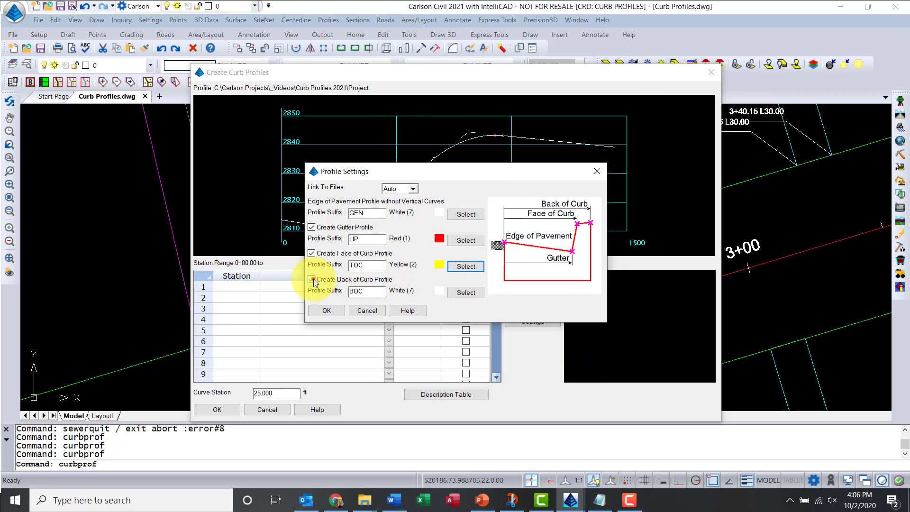
left_click(324, 310)
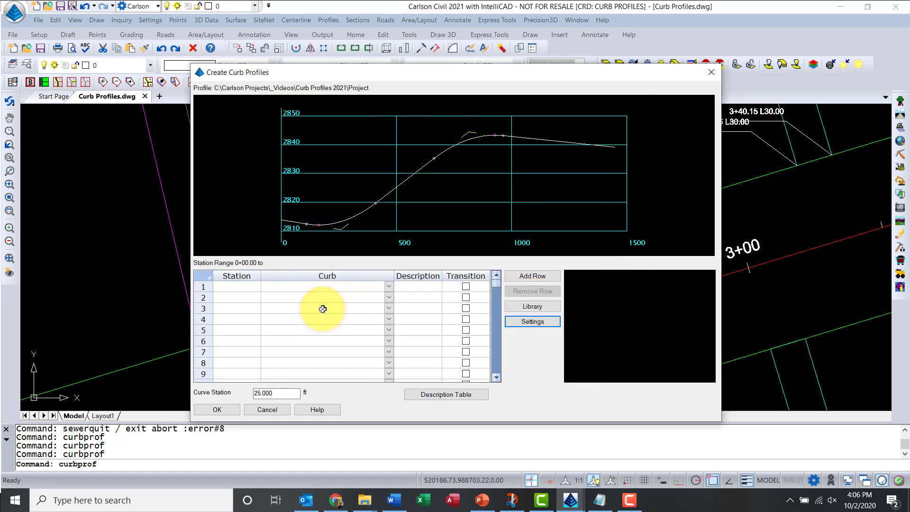
Examine the 12" and 18" gutter sections in the curb section library and the parameters for a new curb section, without changing anything
left_click(510, 307)
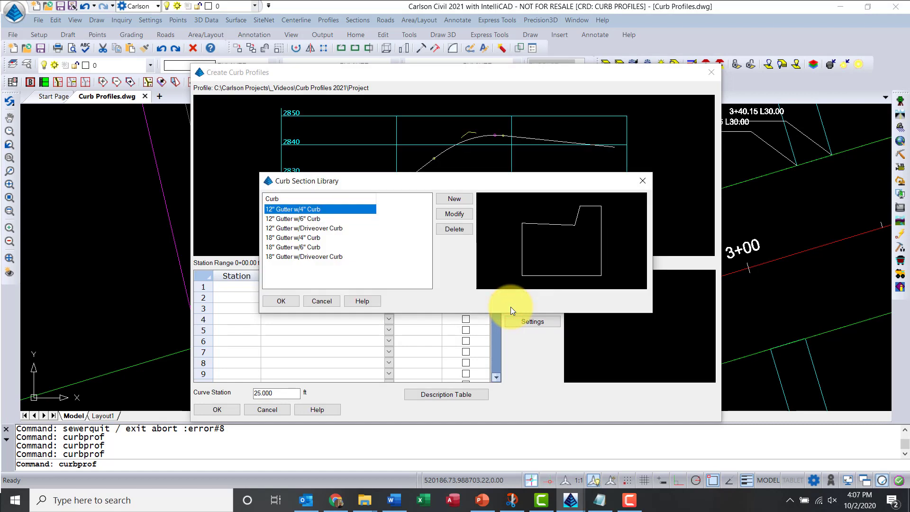
left_click(305, 220)
left_click(304, 237)
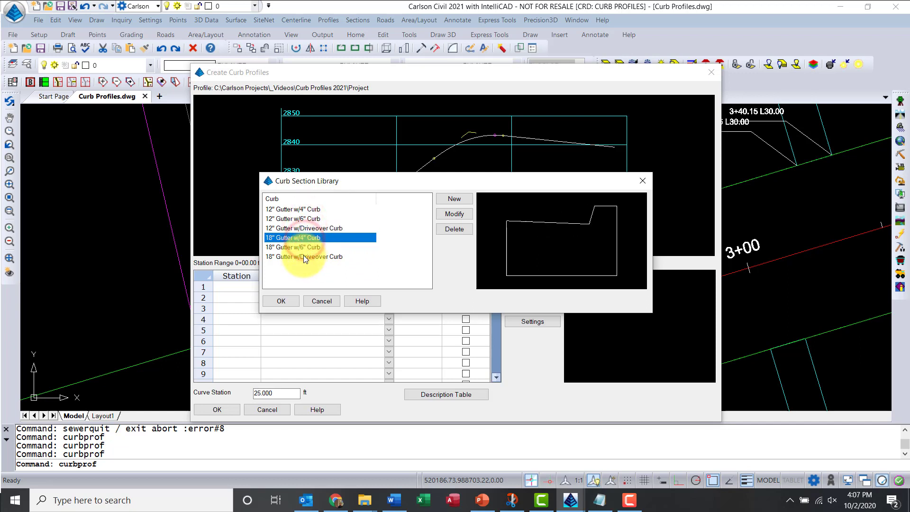
left_click(303, 256)
left_click(453, 200)
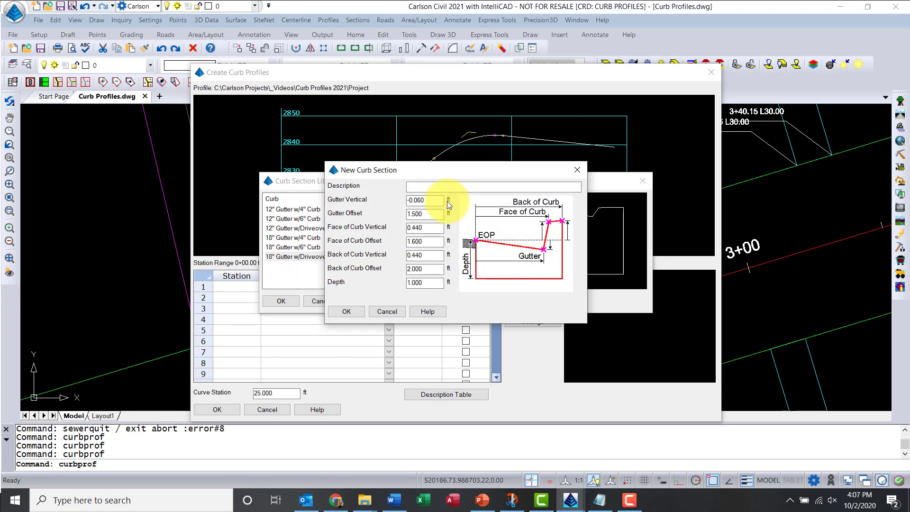
key("Escape")
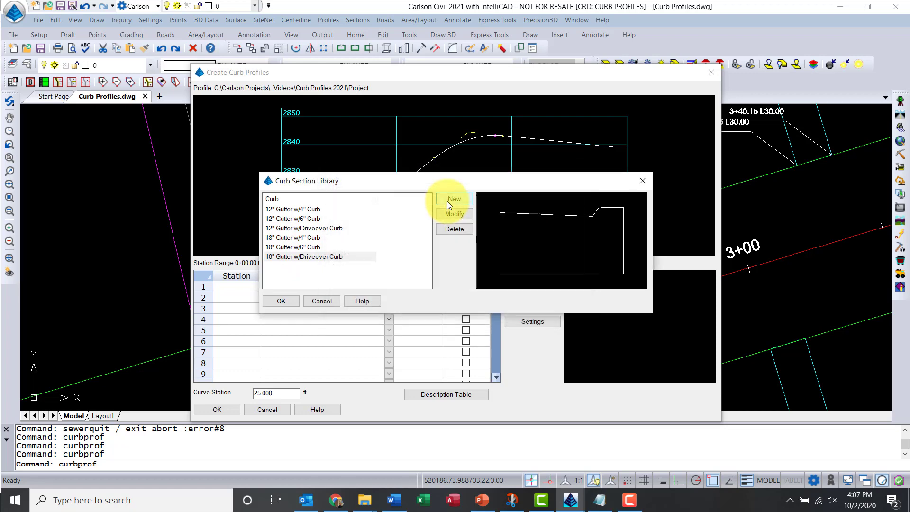
key("Escape")
Add the first curb row at station 0 with the 12" Gutter w/6" Curb section
left_click(251, 285)
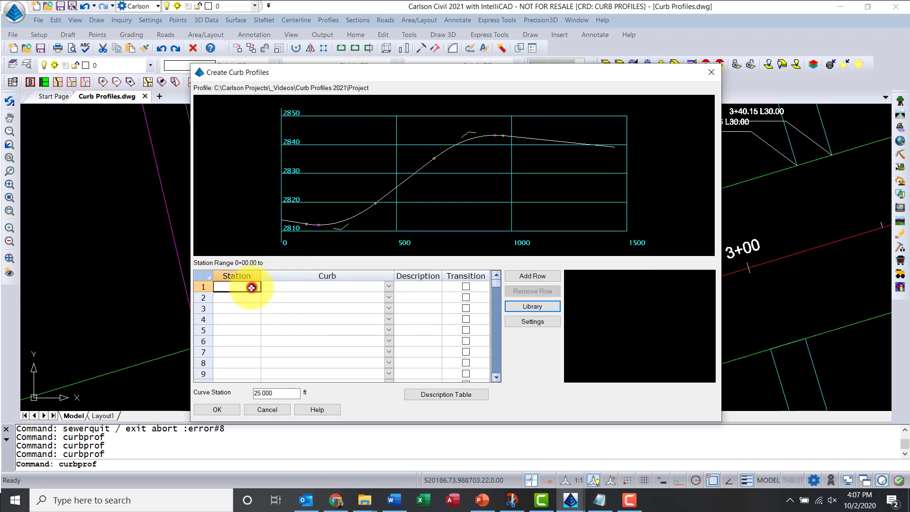
type("0")
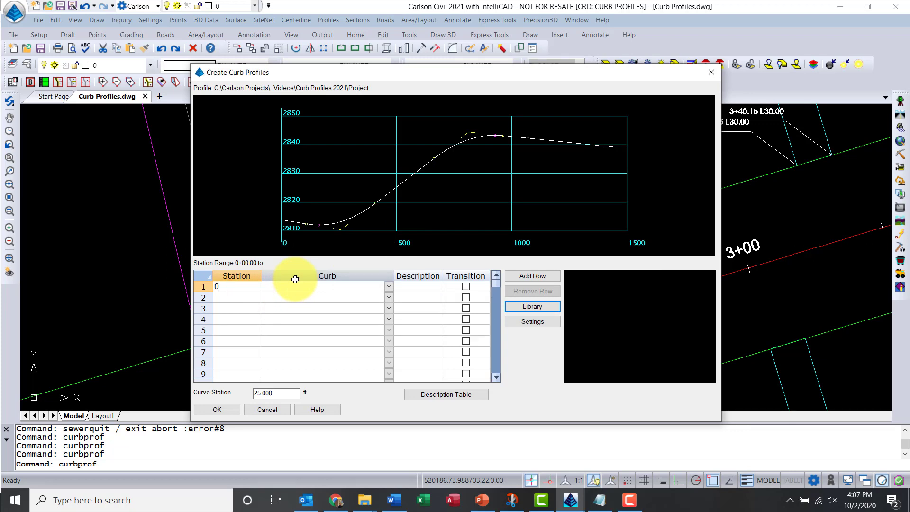
left_click(295, 286)
left_click(389, 288)
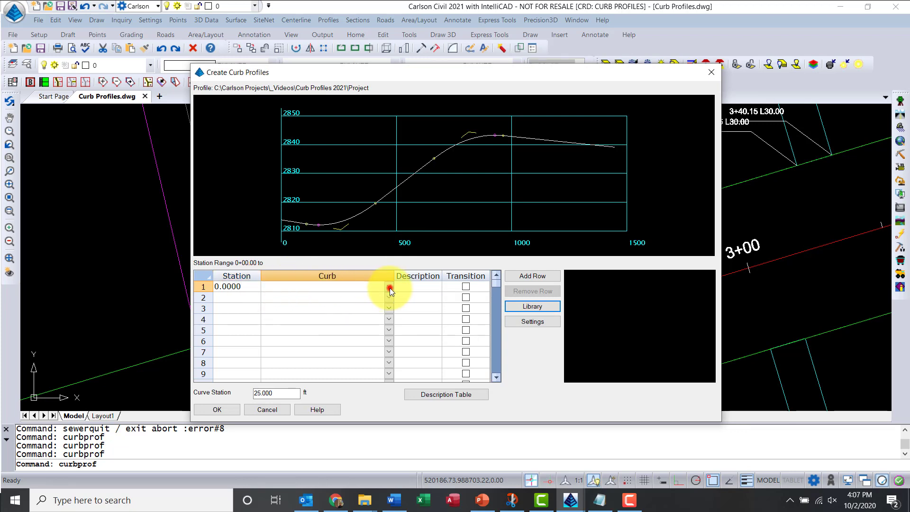
left_click(337, 303)
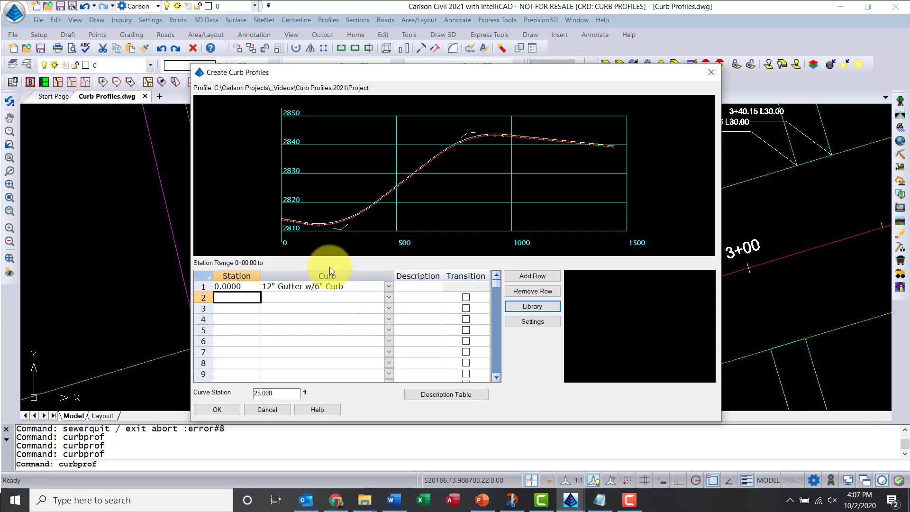
Add a second curb row at station 192.34, where the first driveway on Winchester's left side begins
scroll(331, 227, "up", 4)
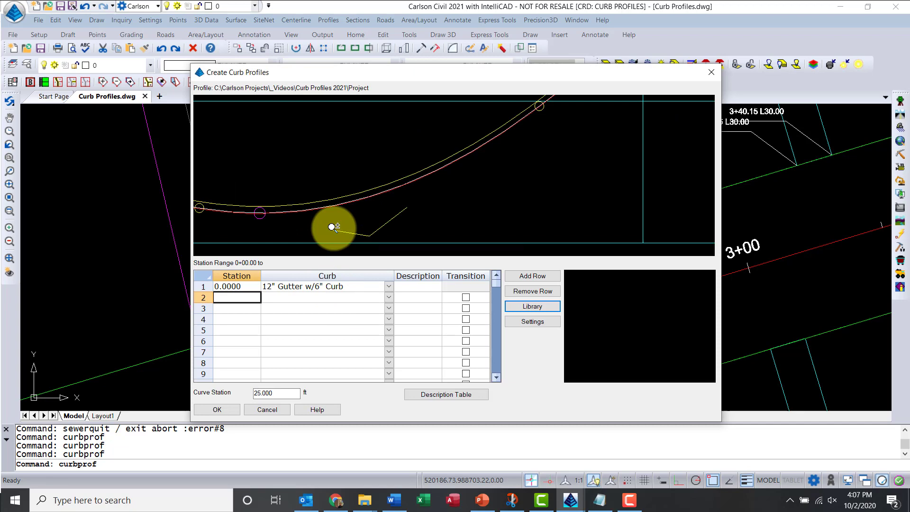
left_click(238, 296)
type("192")
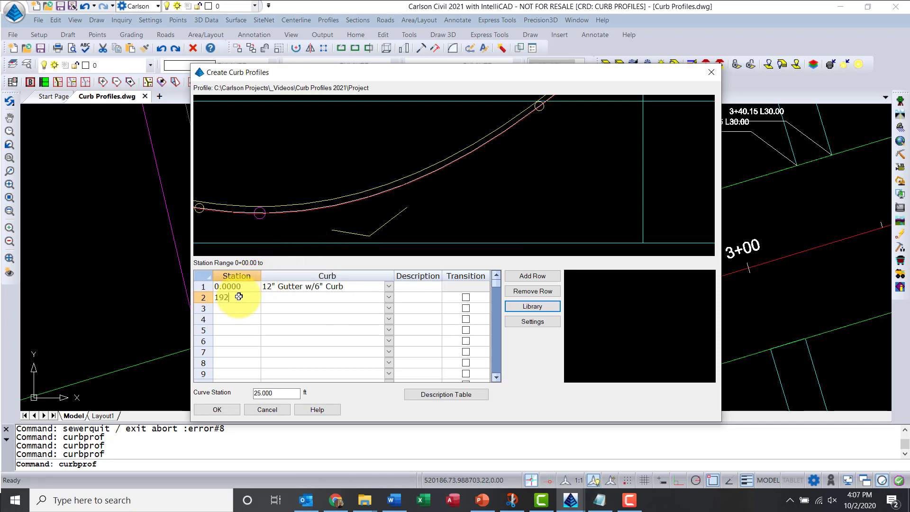
type(".34")
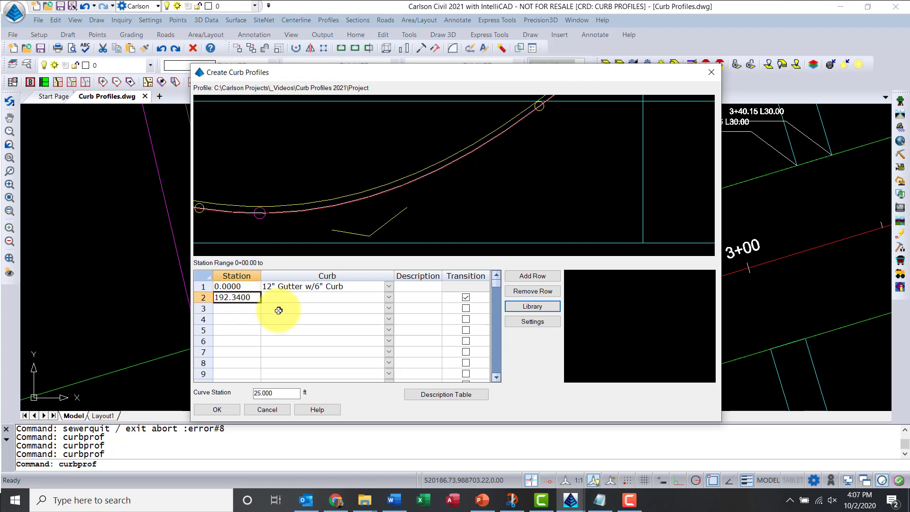
key("Tab")
Assign the 12" Gutter w/Driveover Curb section to the station 192.34 row and turn off its transition
left_click(389, 298)
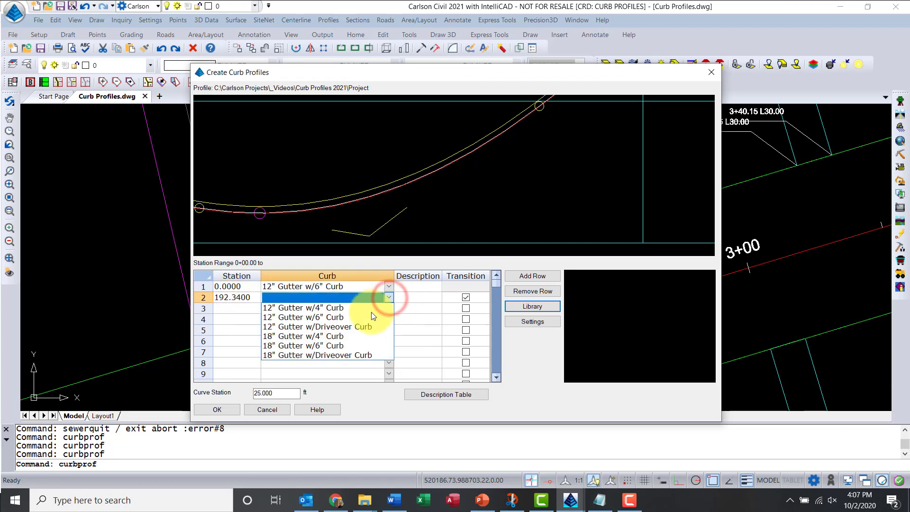
left_click(329, 318)
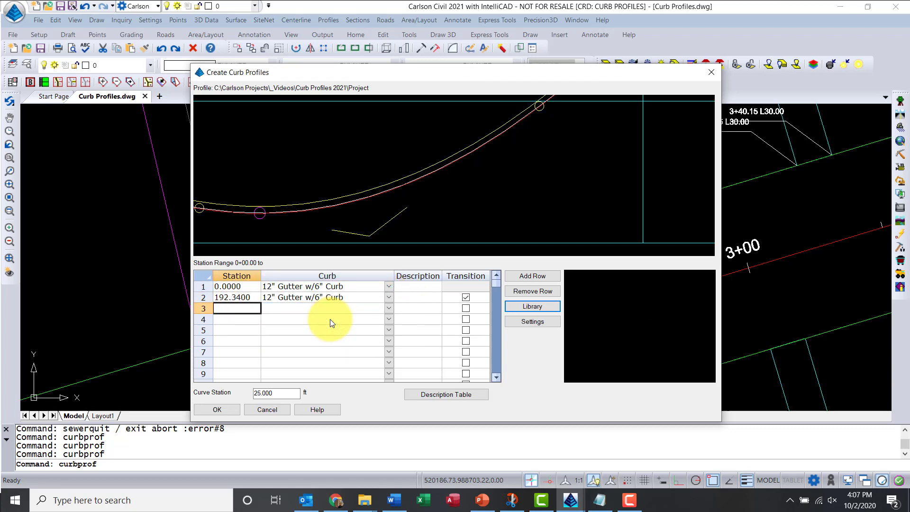
left_click(389, 298)
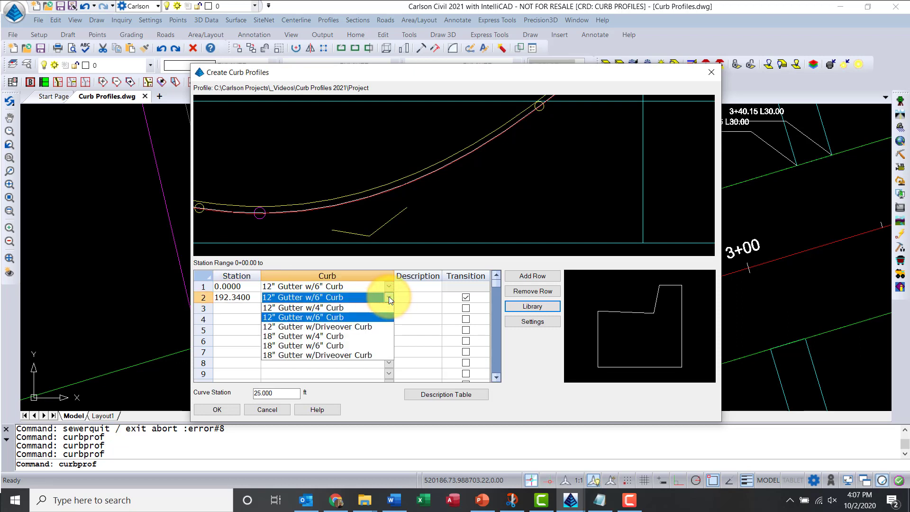
left_click(361, 326)
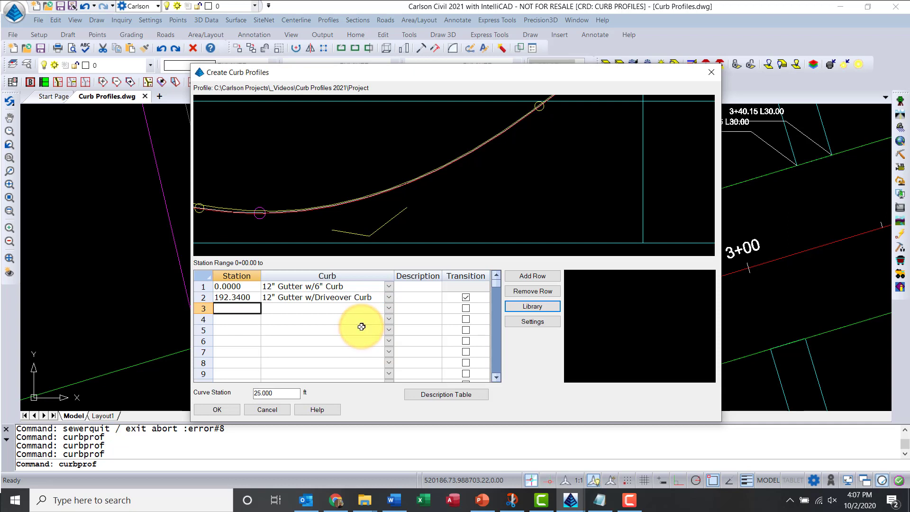
left_click(465, 297)
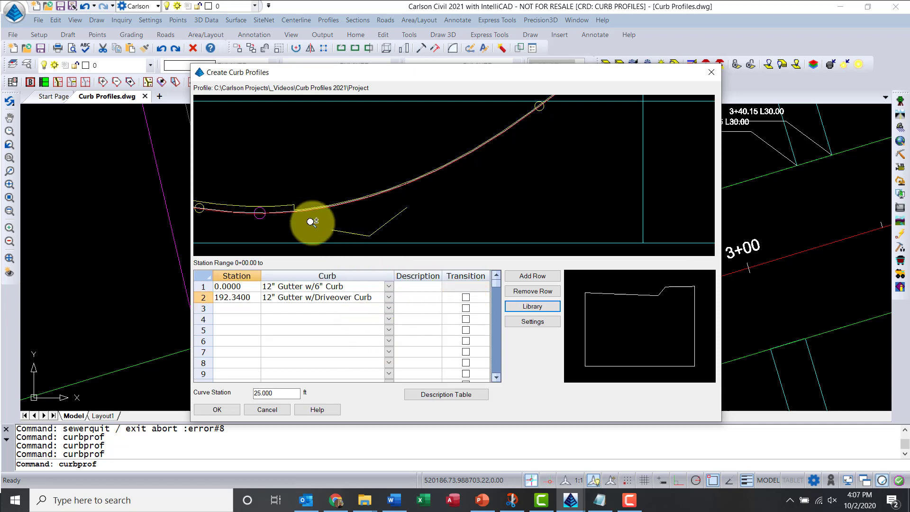
scroll(309, 221, "up", 2)
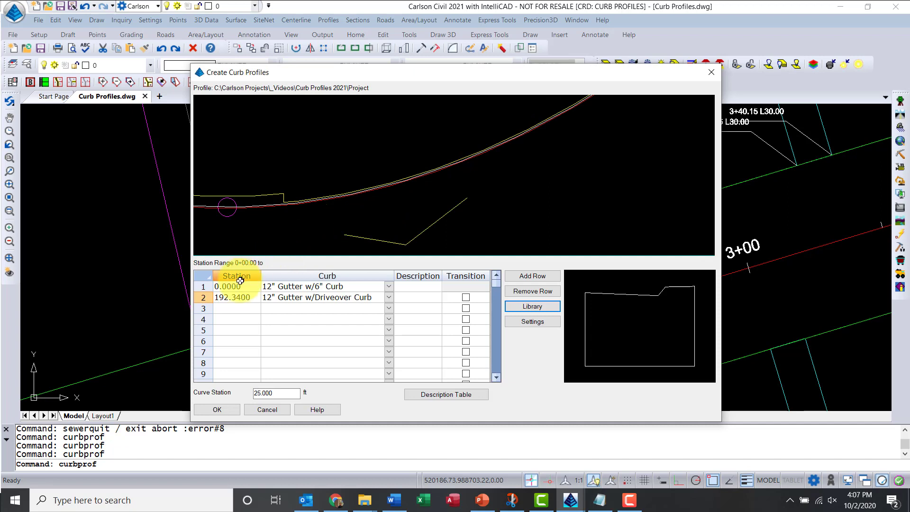
Add a curb row at station 205.34 with the 12" Gutter w/6" Curb section and turn off its transition
left_click(232, 307)
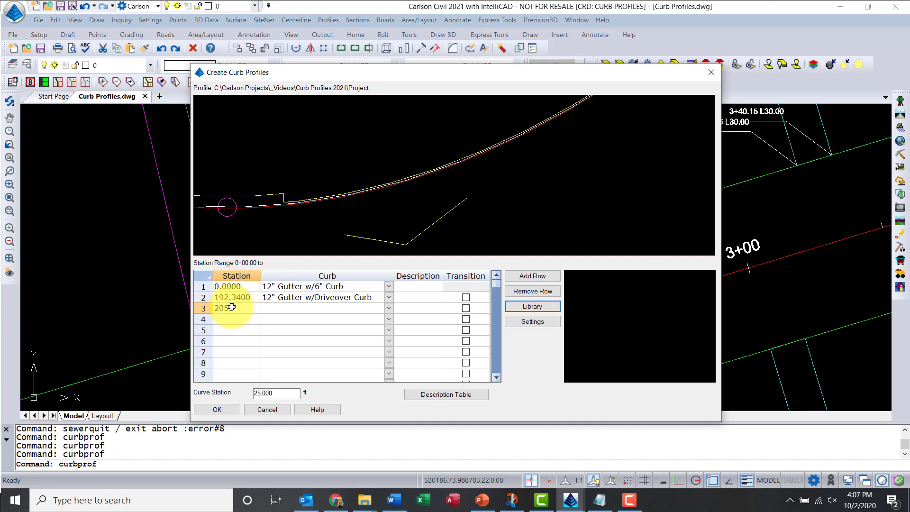
left_click(388, 308)
left_click(333, 328)
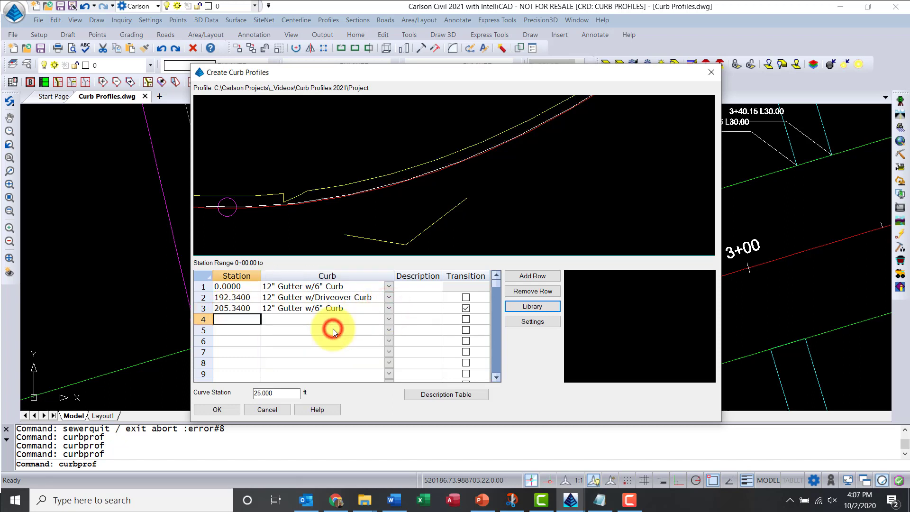
left_click(468, 307)
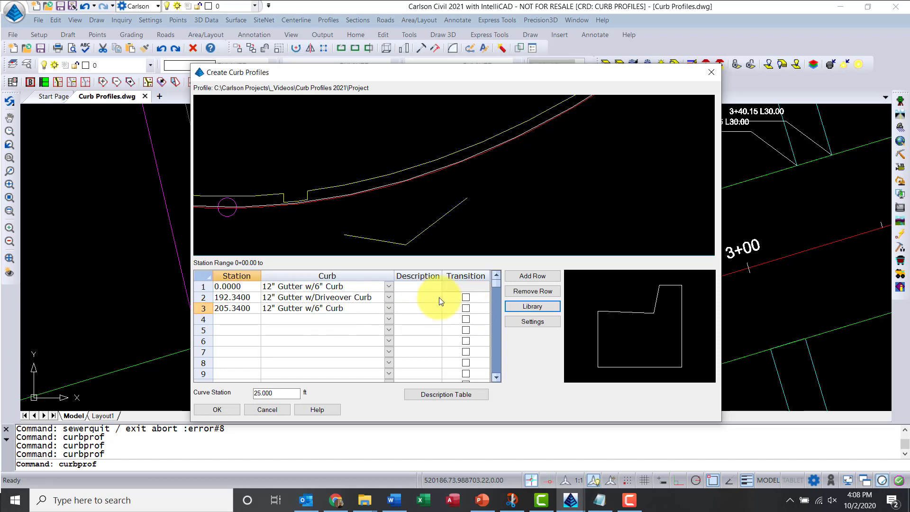
scroll(291, 189, "up", 2)
middle_click_drag(305, 208, 443, 178)
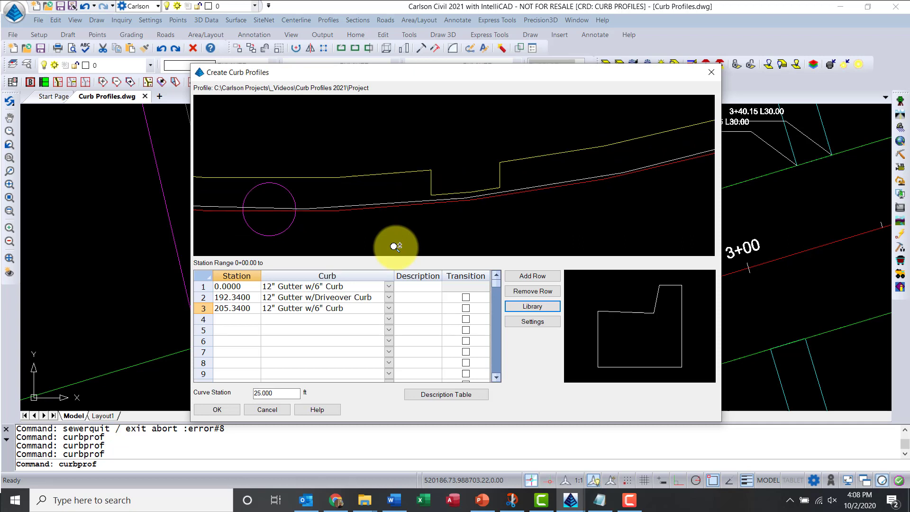
Add a curb row at station 190 with the 12" Gutter w/6" Curb section
left_click(230, 320)
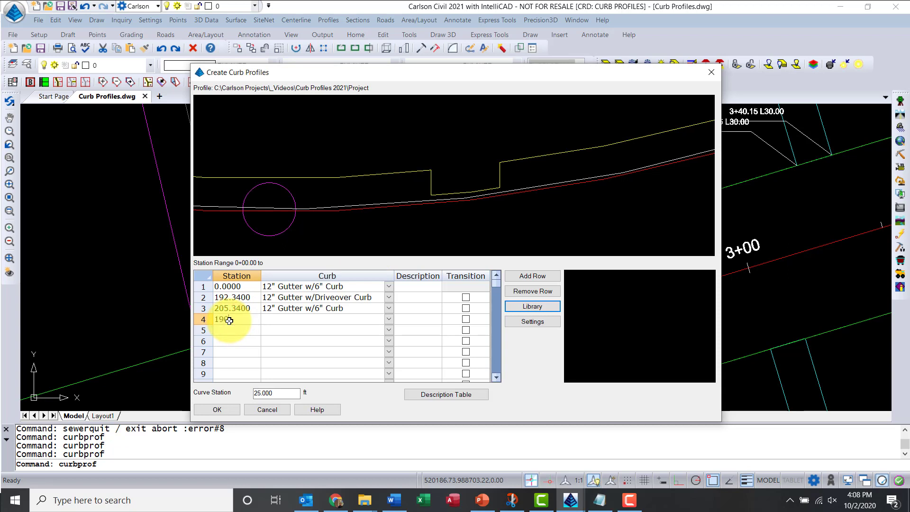
key("Return")
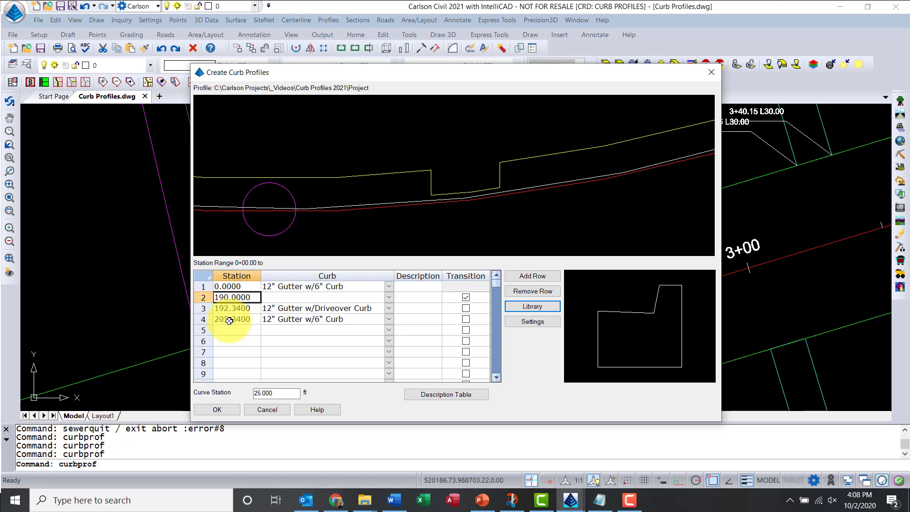
left_click(299, 297)
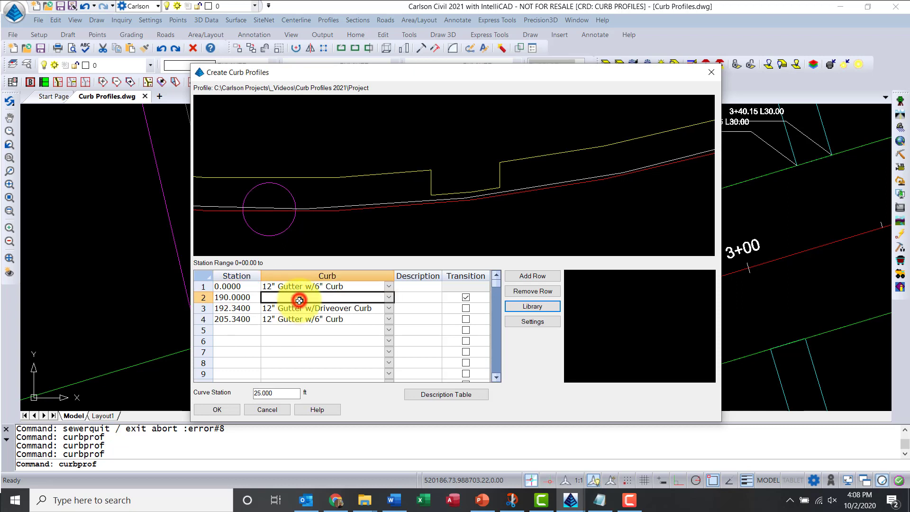
left_click(387, 297)
left_click(339, 317)
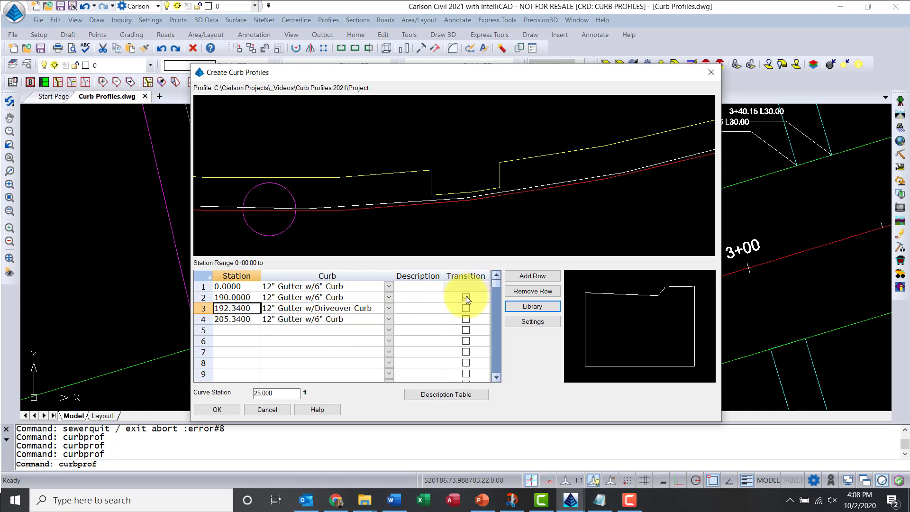
Add a station 207.34 row with the 12" Gutter w/6" Curb section and assign 12" Gutter w/Driveover Curb to the 205.34 row
left_click(235, 333)
type("207")
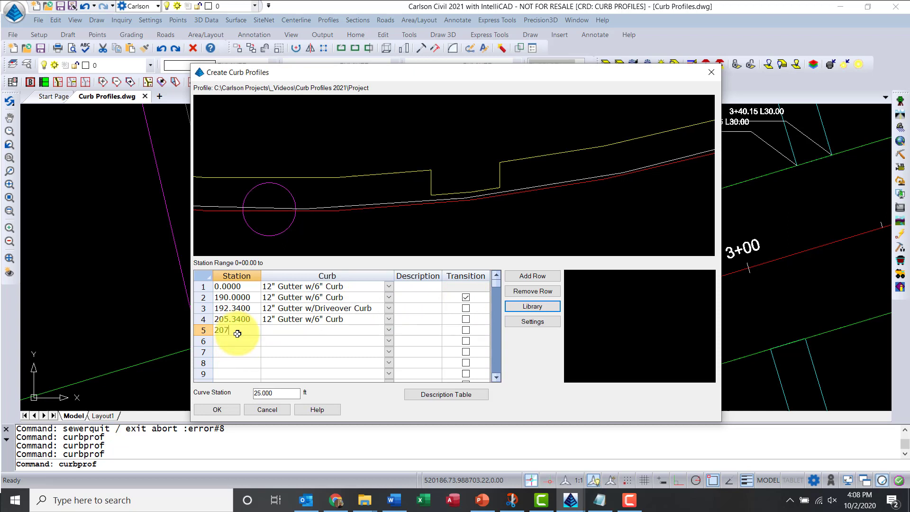
type(".34")
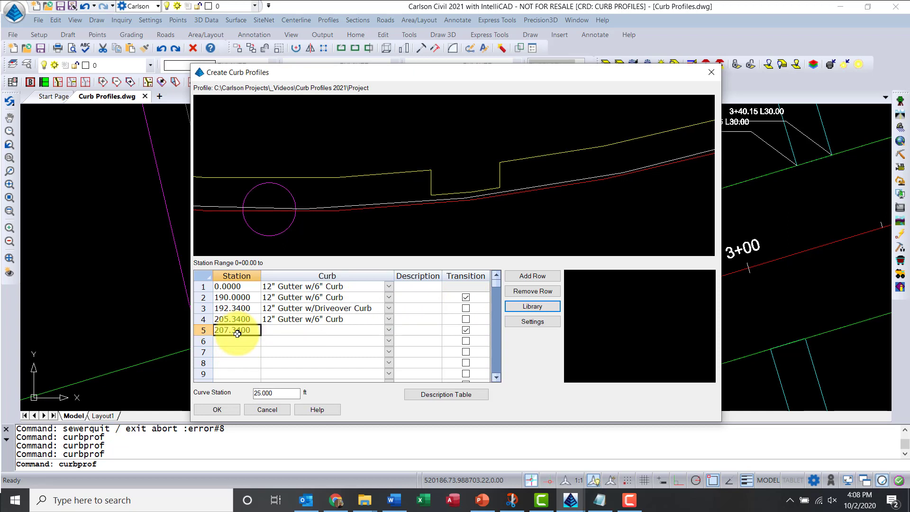
key("Return")
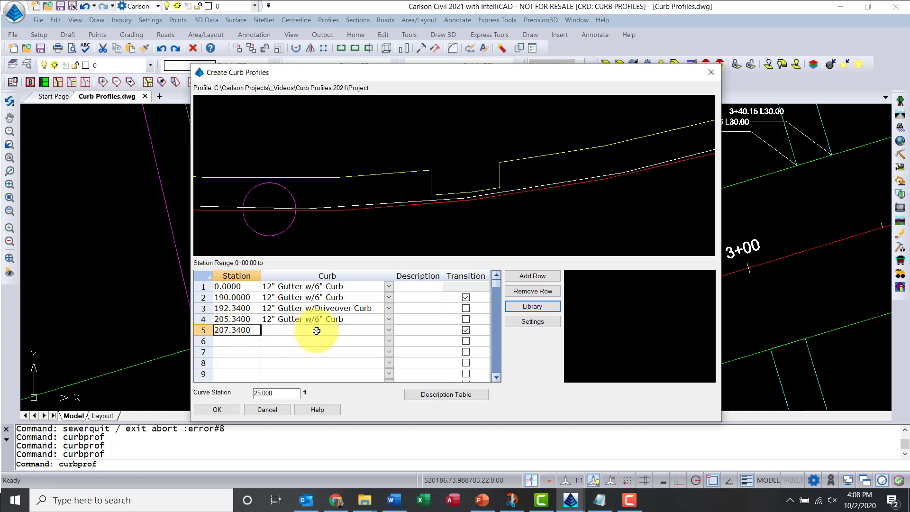
left_click(388, 319)
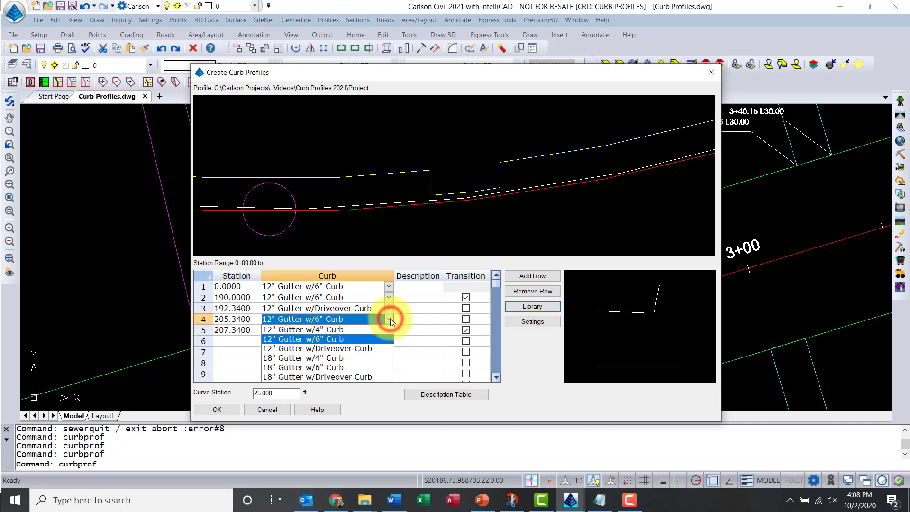
left_click(361, 349)
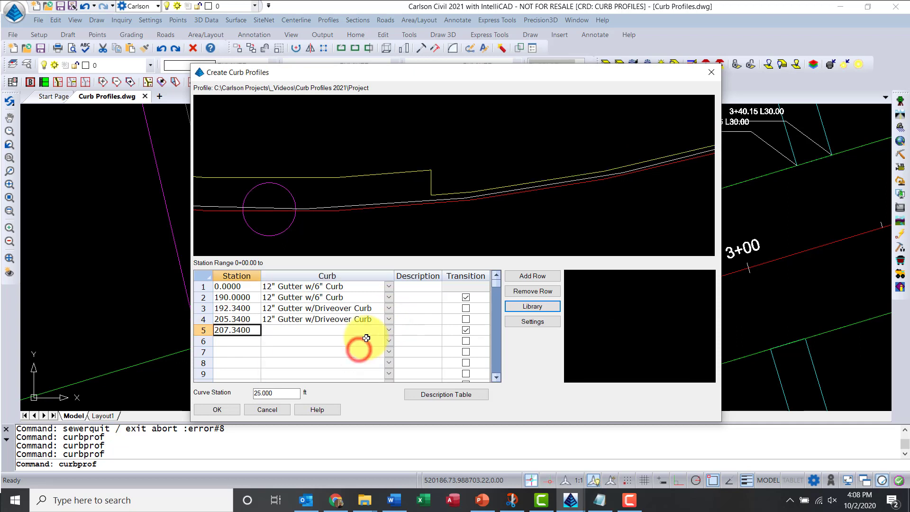
left_click(388, 331)
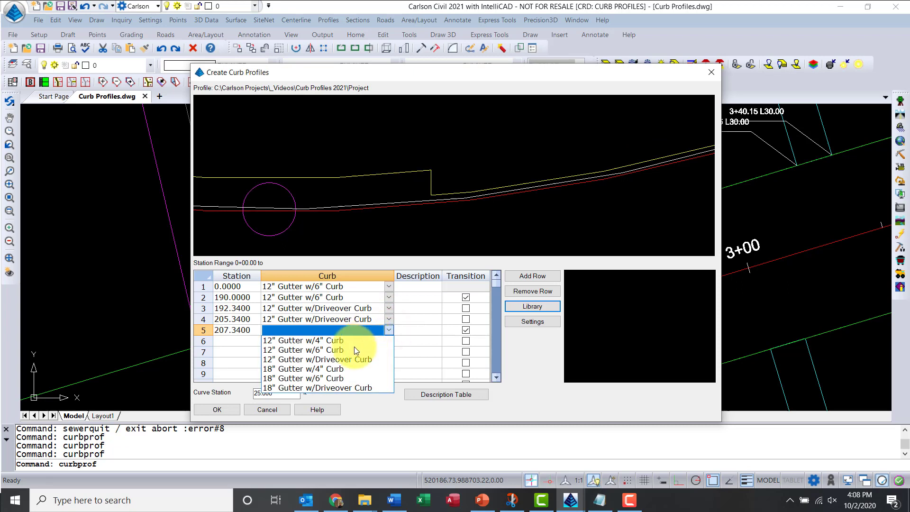
left_click(335, 350)
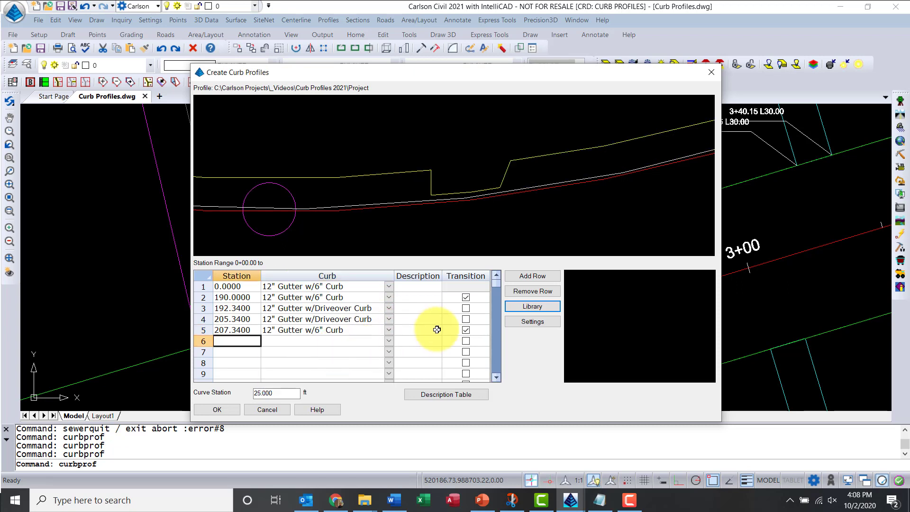
Turn on the transition for the curb rows at stations 205.34 and 192.34
left_click(466, 318)
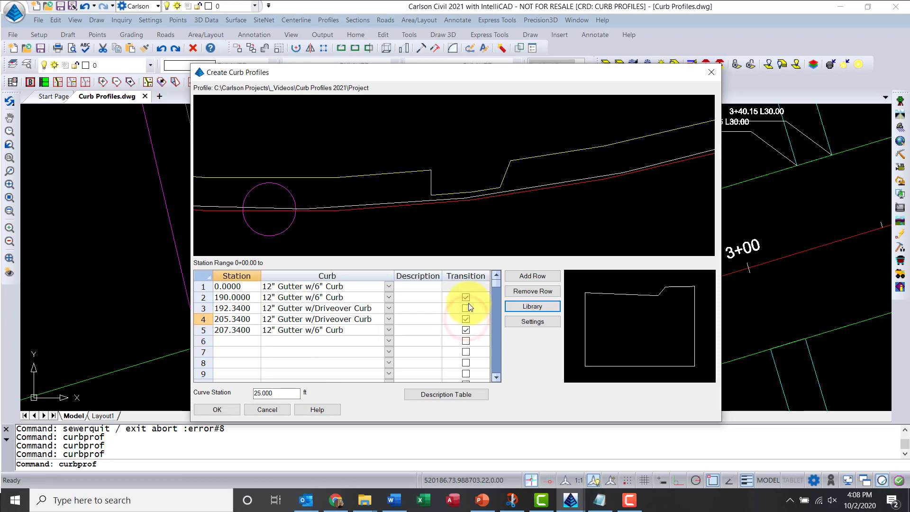
left_click(465, 309)
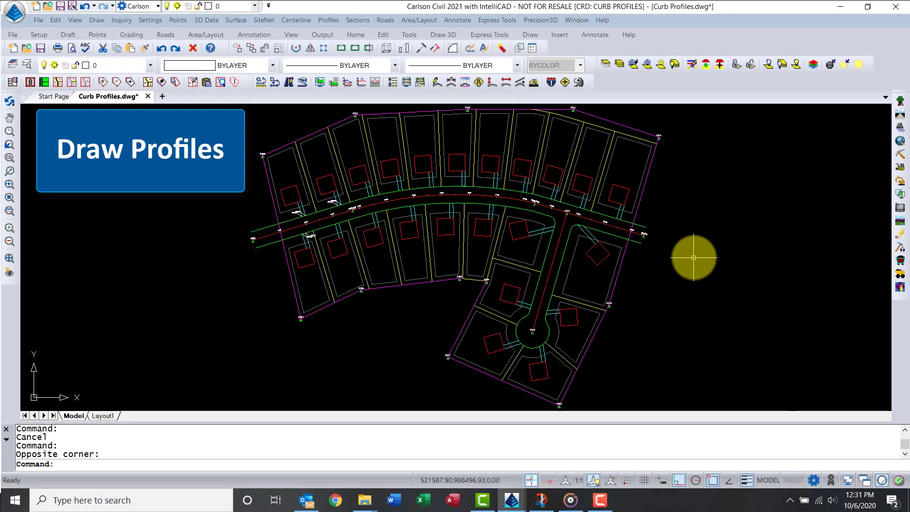
Start the Draw Profile command and set Roads.rdn as its road network
left_click(334, 20)
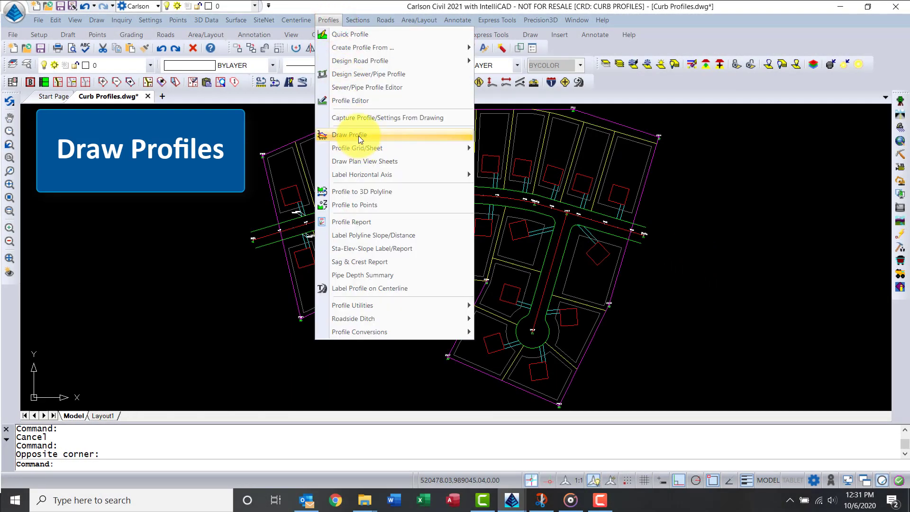
left_click(358, 135)
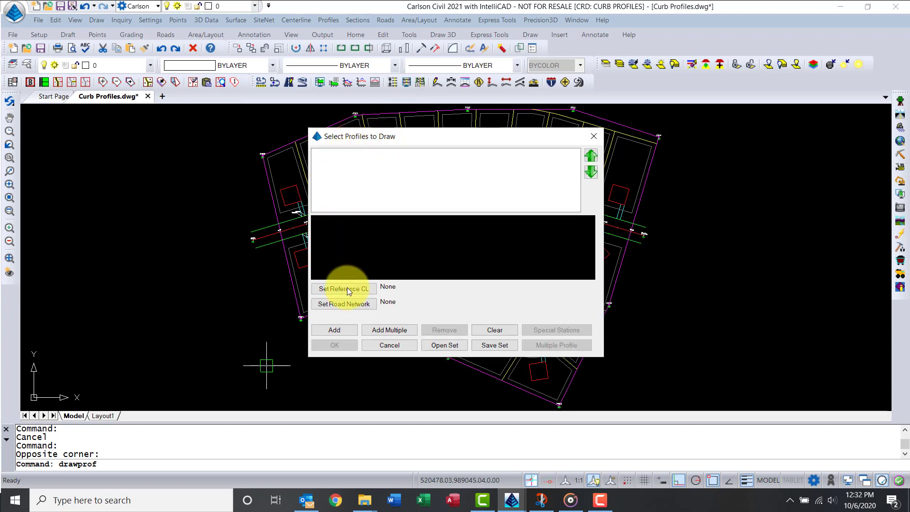
left_click(349, 303)
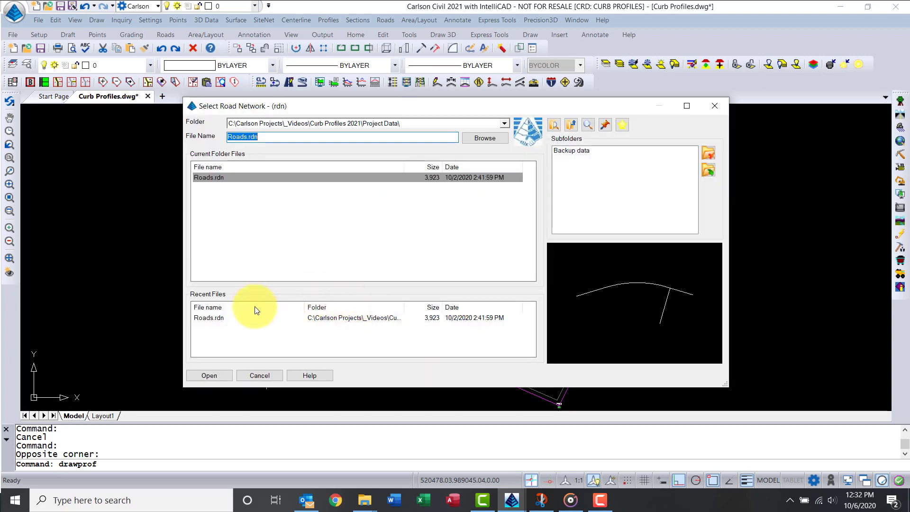
double_click(219, 320)
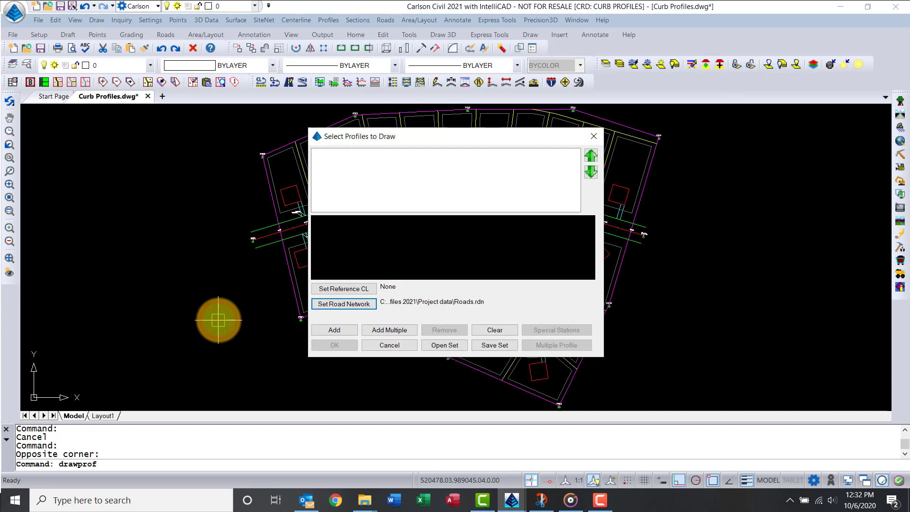
Choose Winchester.pro, Winchester-EP-LeftGEN.pro and Winchester-EP-LeftTOC.pro as the profiles to draw
left_click(371, 331)
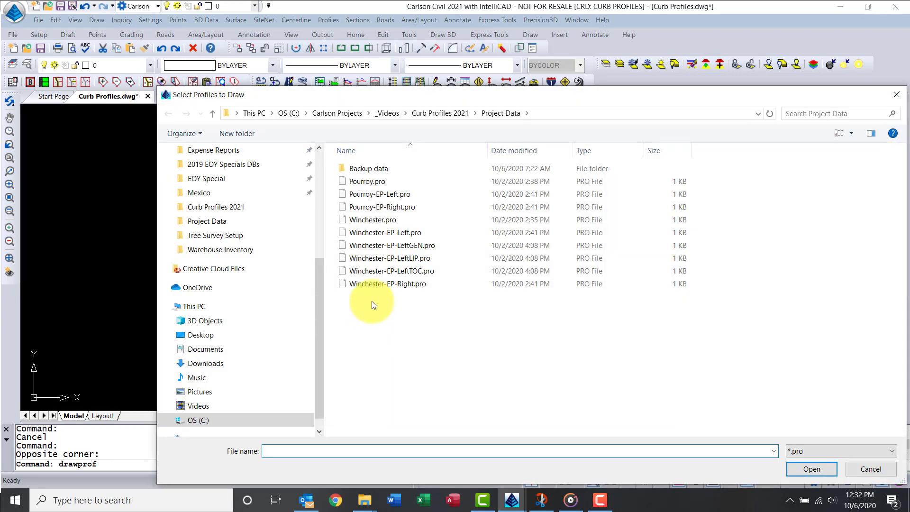
left_click(370, 221)
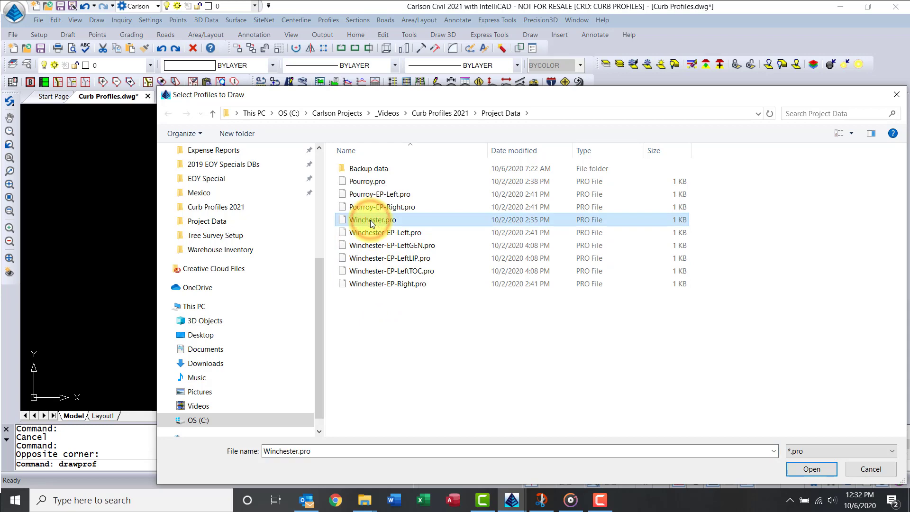
left_click(371, 245, "ctrl")
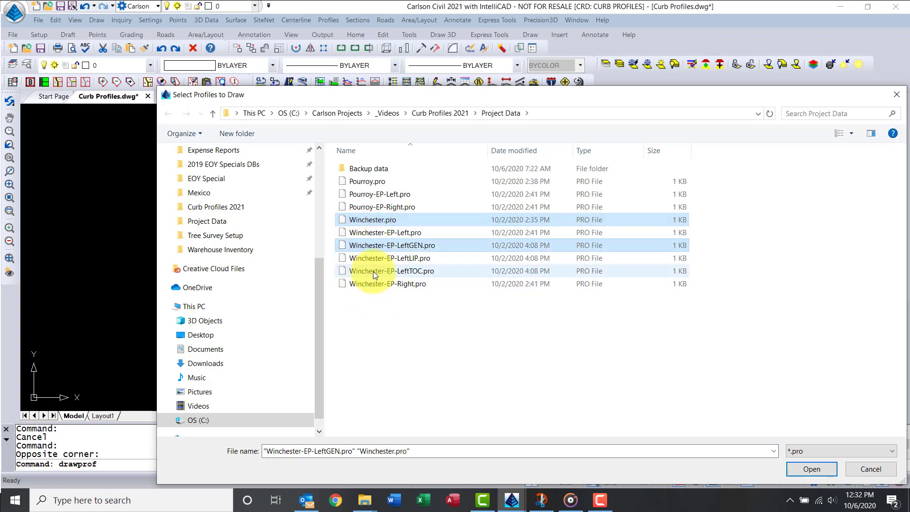
left_click(374, 271, "ctrl")
left_click(796, 476)
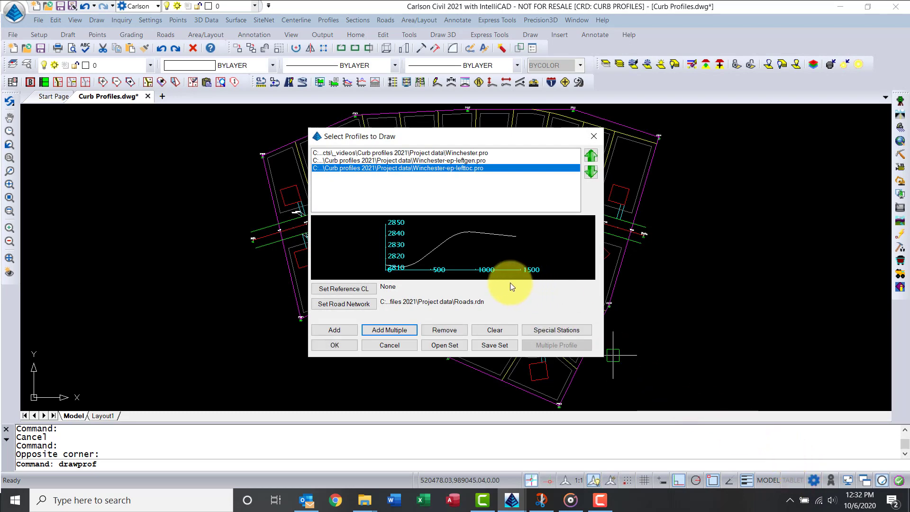
left_click(339, 349)
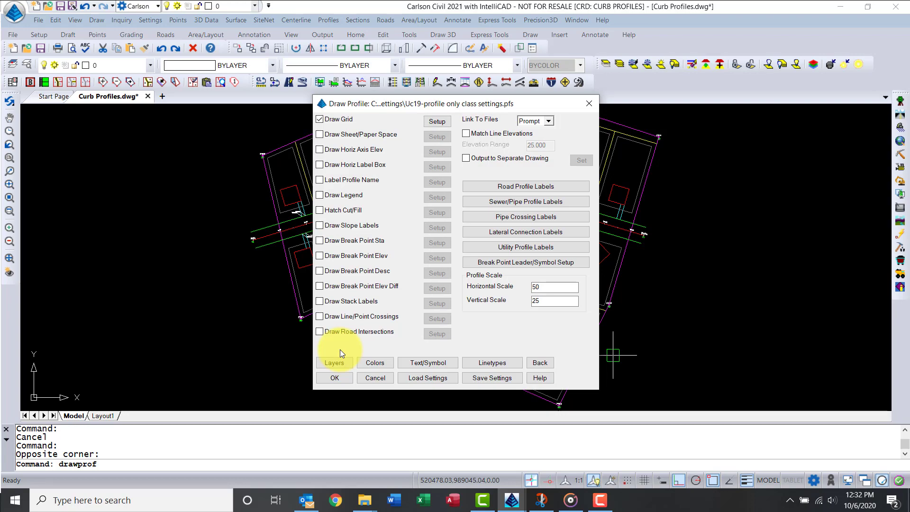
Load the saved curb profiles drawing settings and remove Sight Distance from the used road profile labels
left_click(420, 378)
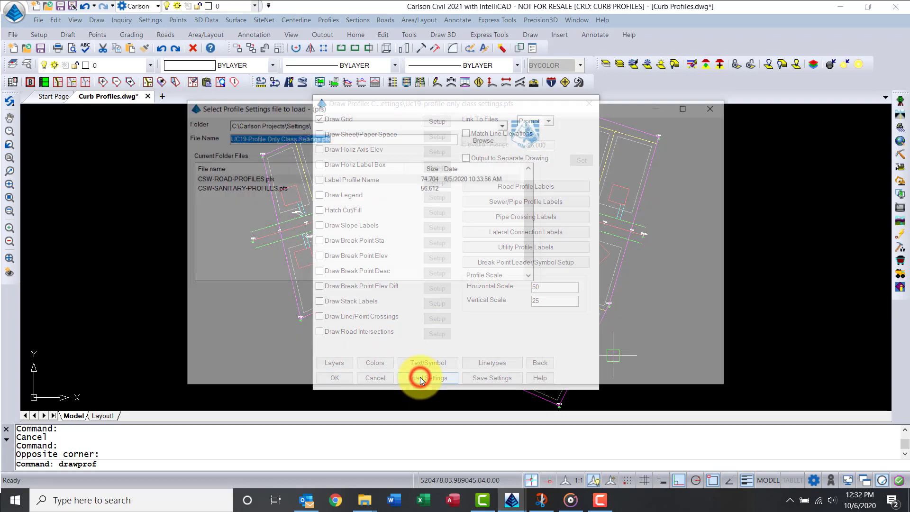
double_click(235, 324)
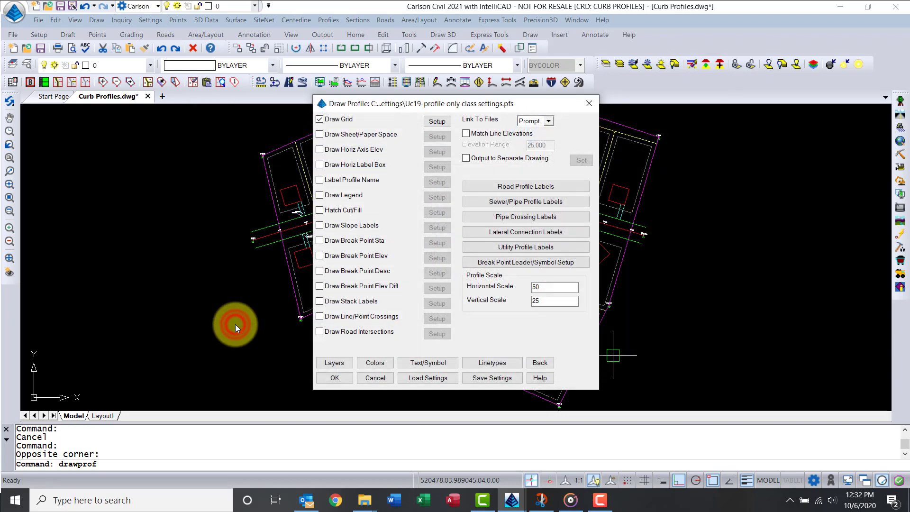
left_click(509, 186)
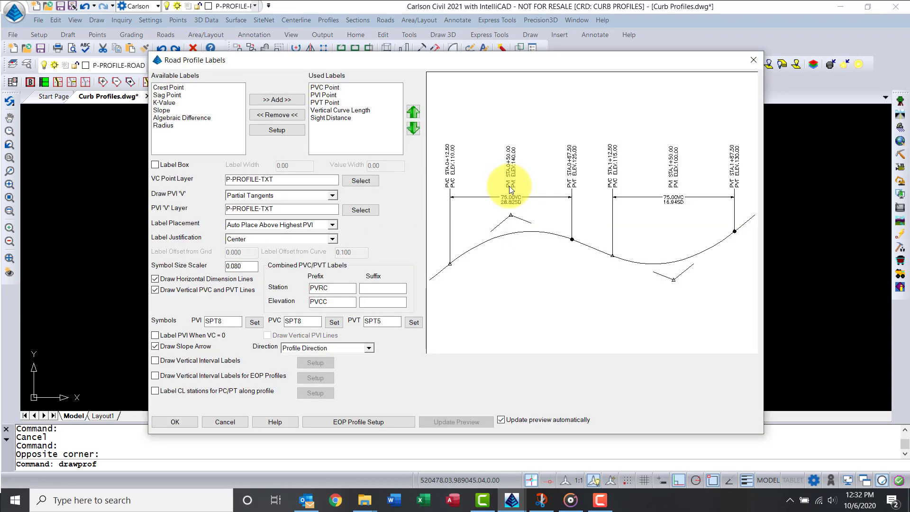
left_click(334, 119)
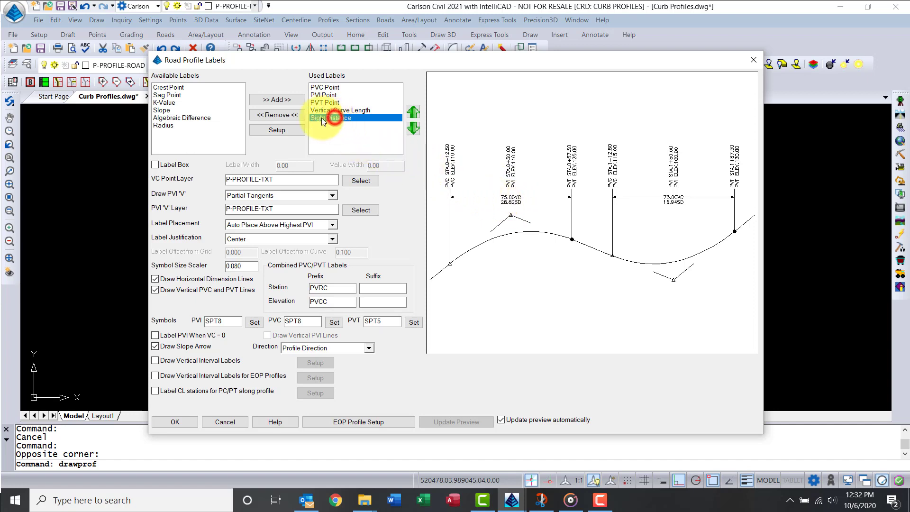
left_click(277, 115)
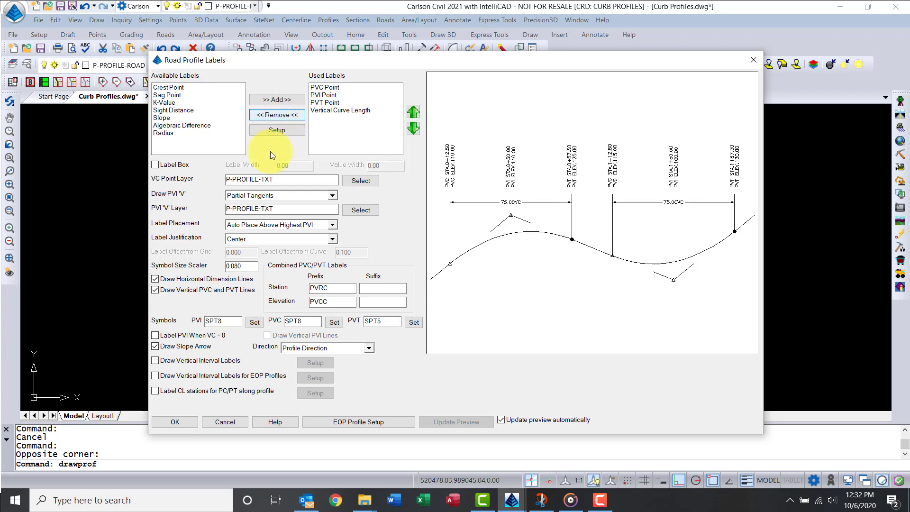
left_click(176, 423)
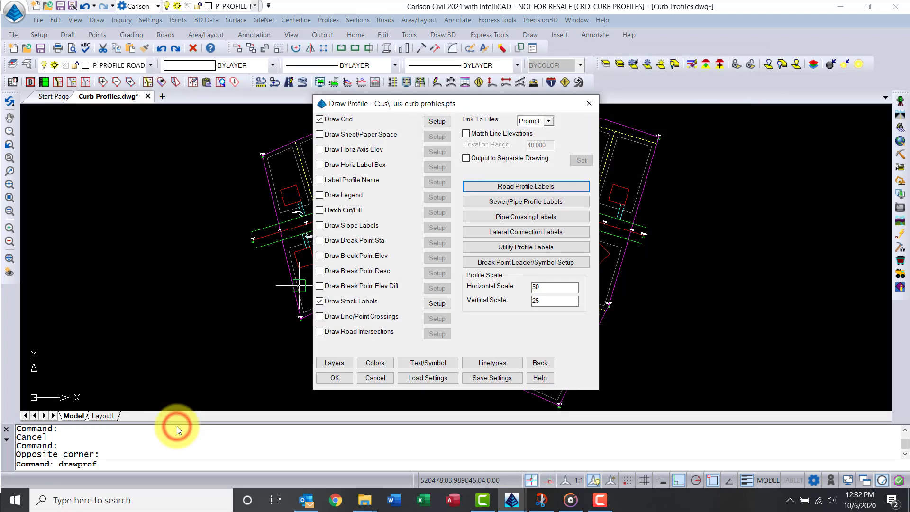
Review the stack label setup for WINCHESTER-EP-LEFTTOC, including the label settings for the WINCHESTER-EP-LEFTGEN elevation, and accept it
left_click(328, 301)
left_click(436, 301)
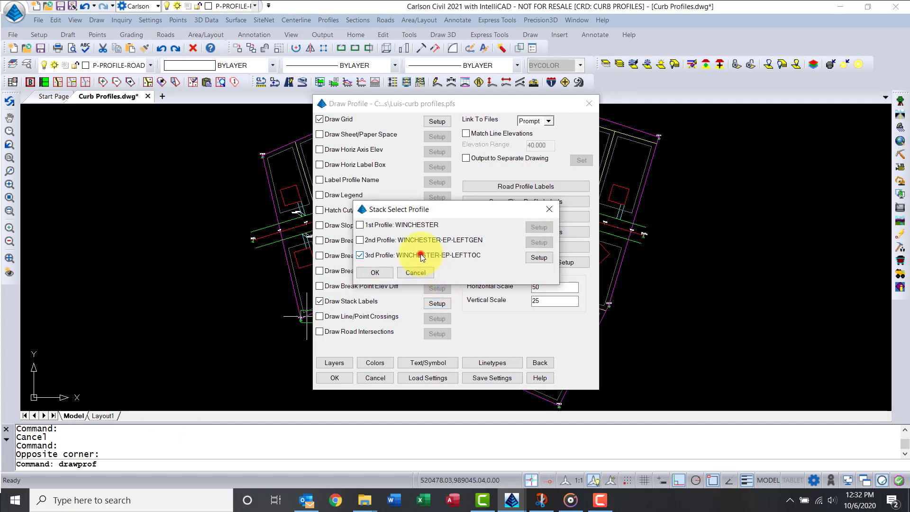
left_click(419, 255)
left_click(419, 255)
left_click(538, 257)
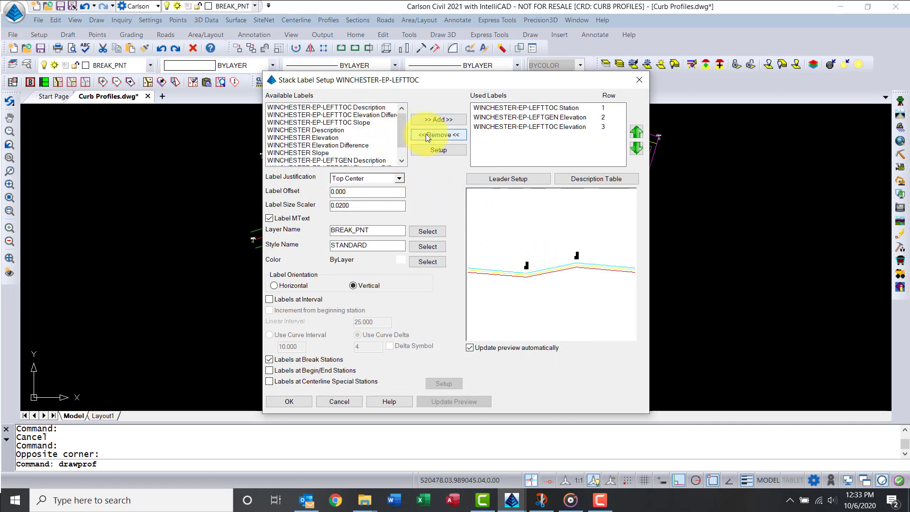
left_click(487, 118)
double_click(487, 118)
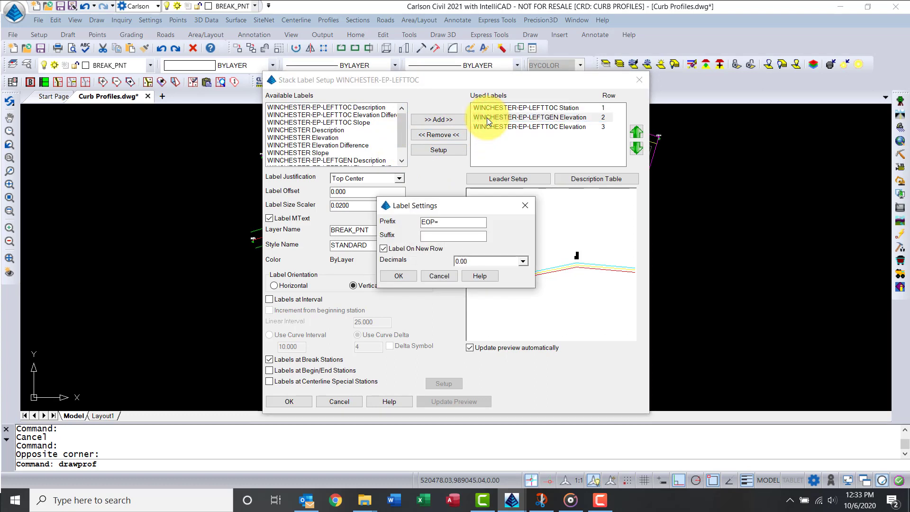
key("Return")
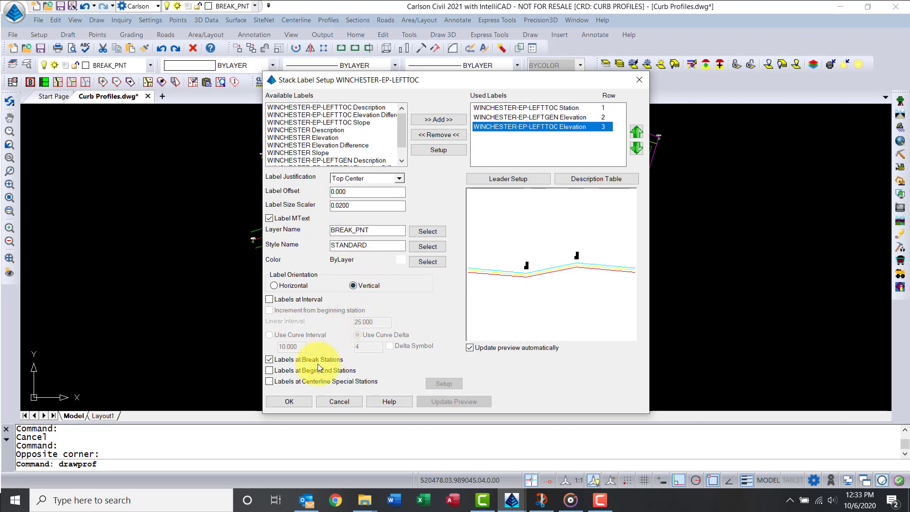
left_click(298, 400)
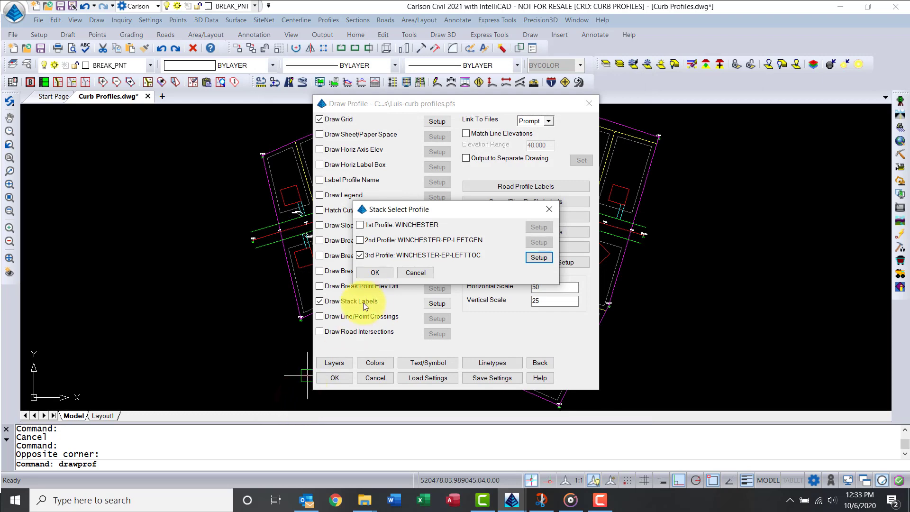
left_click(374, 272)
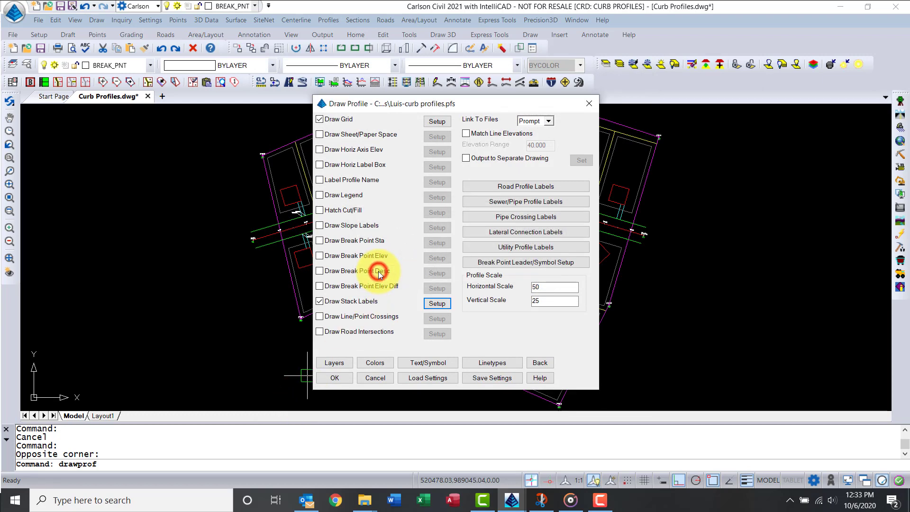
Accept the profile layers and draw the profiles on a grid from station 100 to 450, elevation 2810 to 2850, east of the subdivision plan
left_click(336, 363)
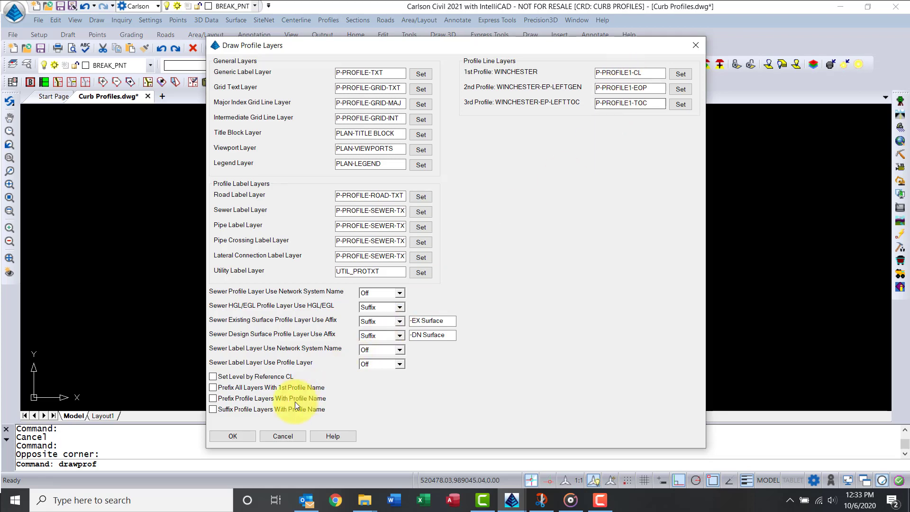
left_click(253, 436)
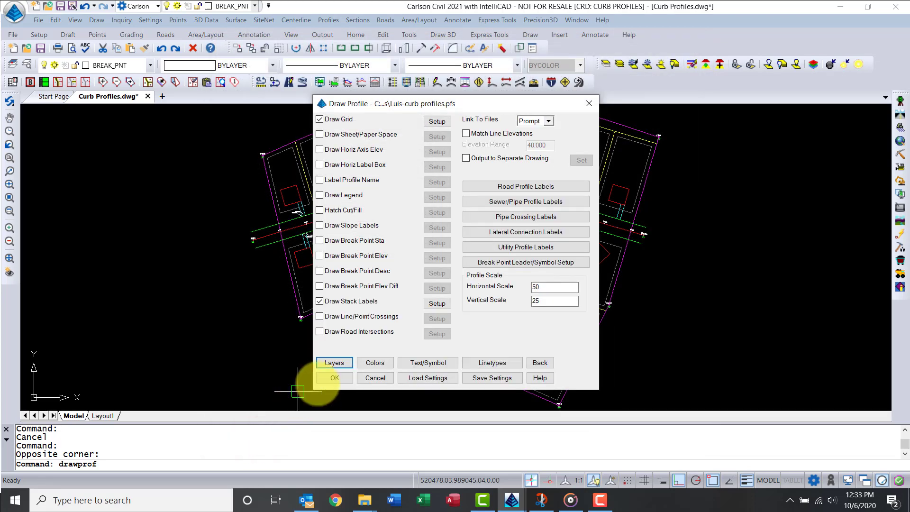
left_click(336, 376)
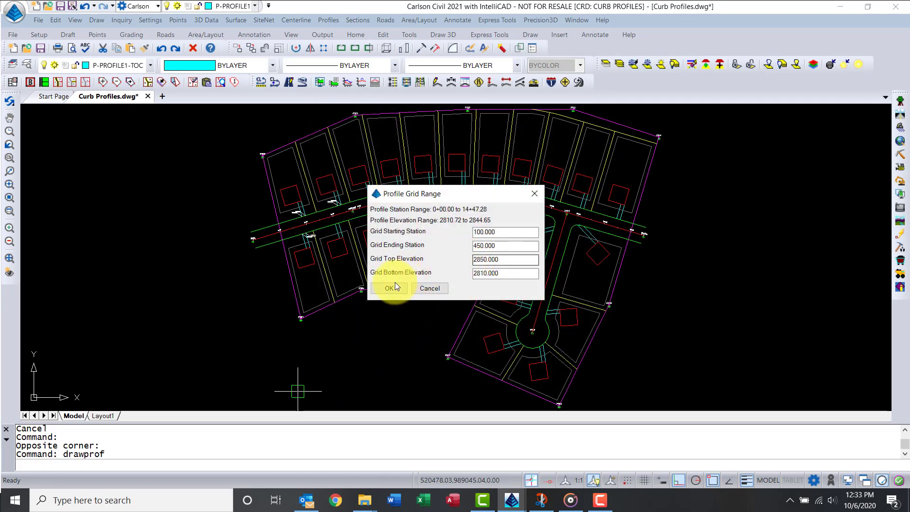
left_click(391, 285)
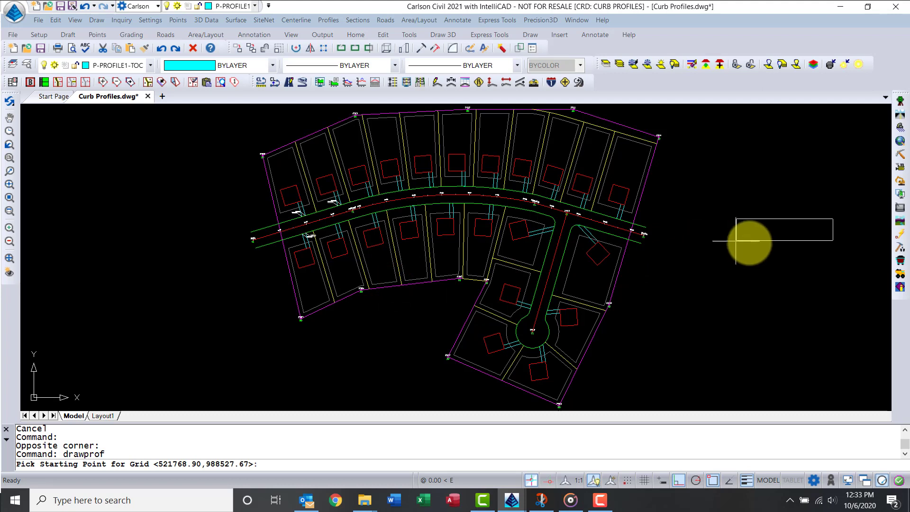
left_click(748, 243)
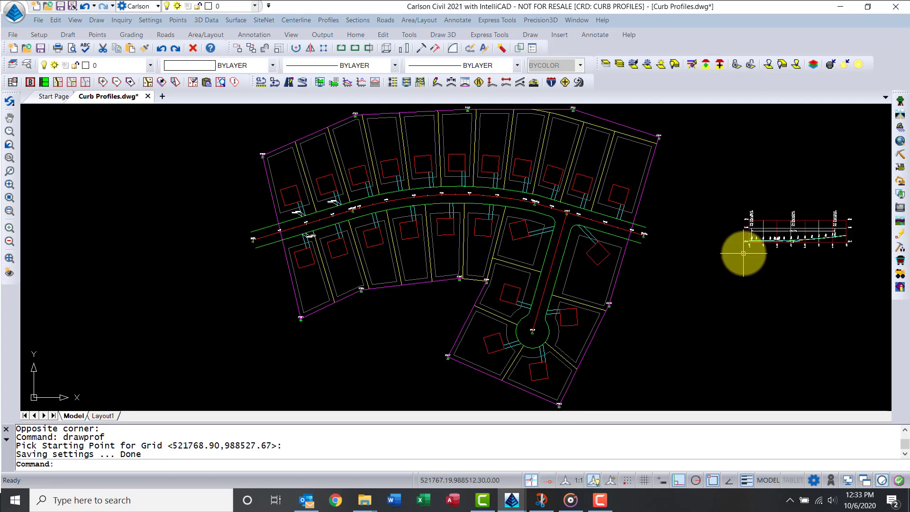
Move the overlapping stack label for station 1+92.34 straight down to the base of the profile grid
type("z")
key("Return")
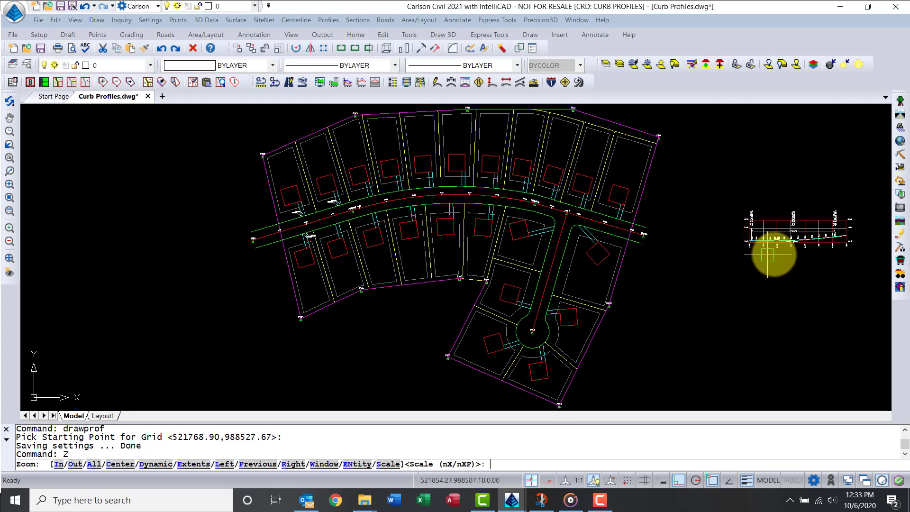
left_click(794, 251)
left_click(757, 230)
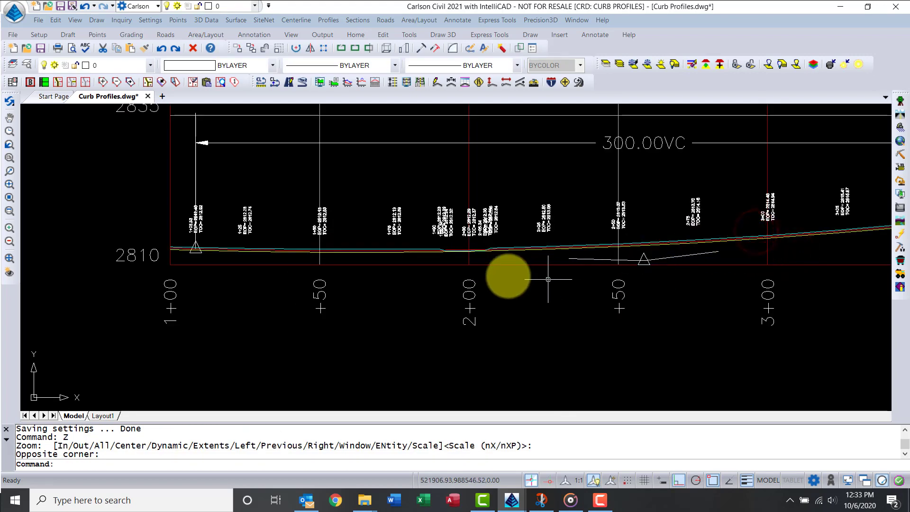
scroll(465, 244, "up", 2)
scroll(465, 244, "up", 2)
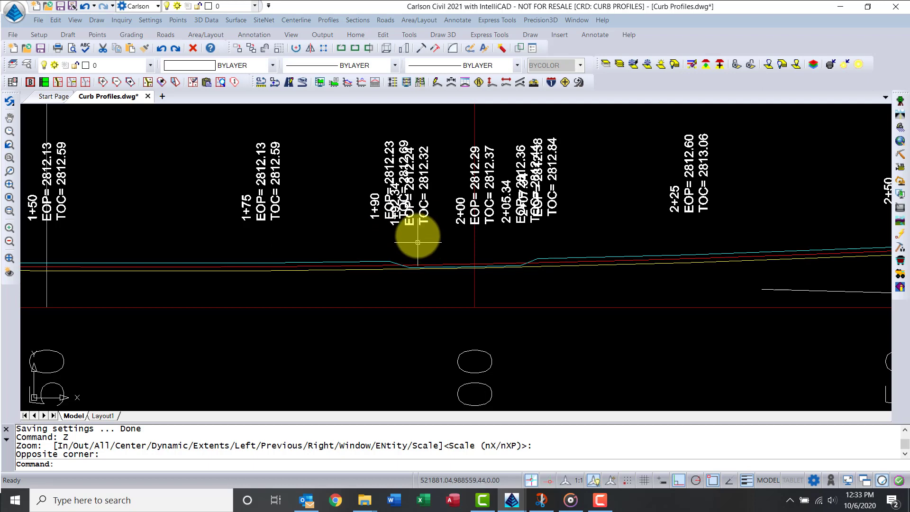
left_click(408, 222)
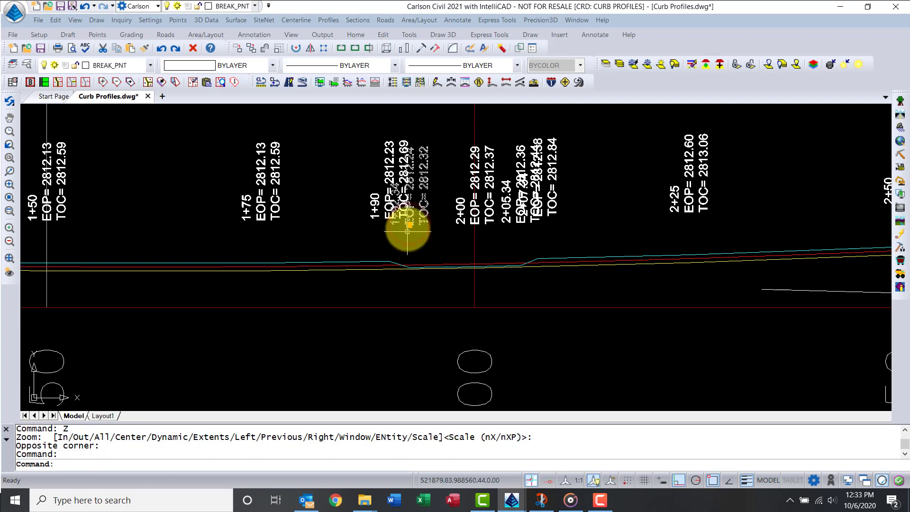
left_click(408, 224)
key("space")
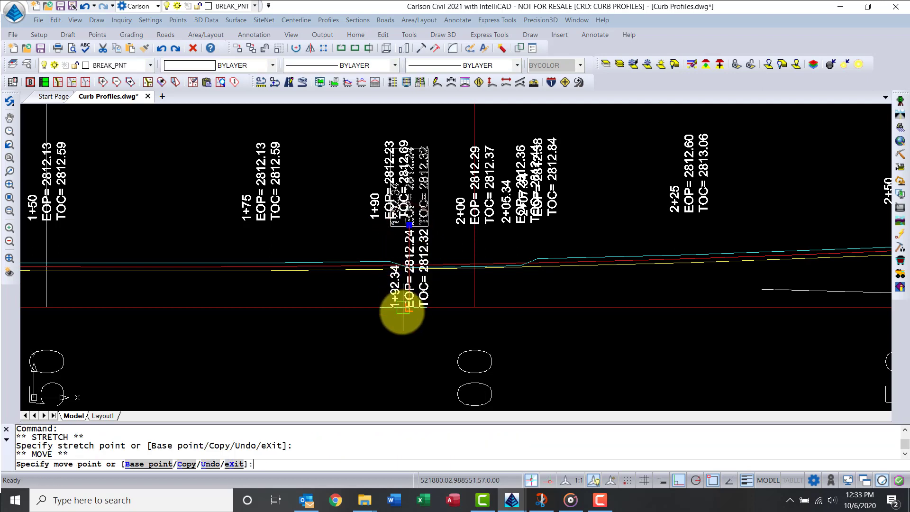
left_click(408, 300)
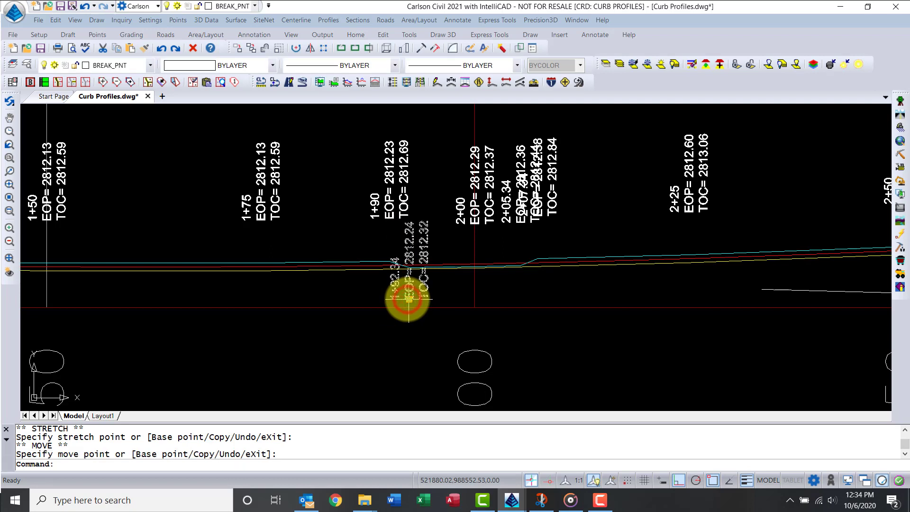
key("Escape")
Move the overlapping stack label for station 2+05.34 straight down to the base of the profile grid
left_click(518, 222)
left_click(520, 222)
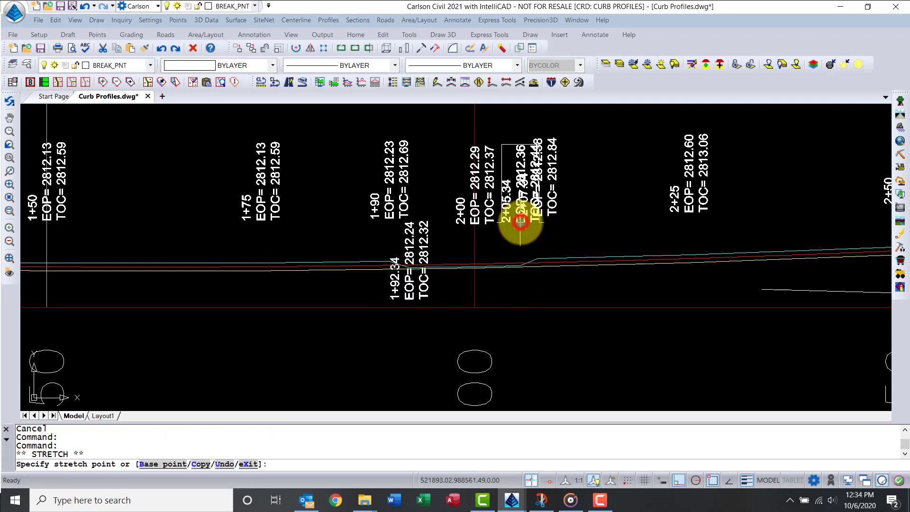
key("space")
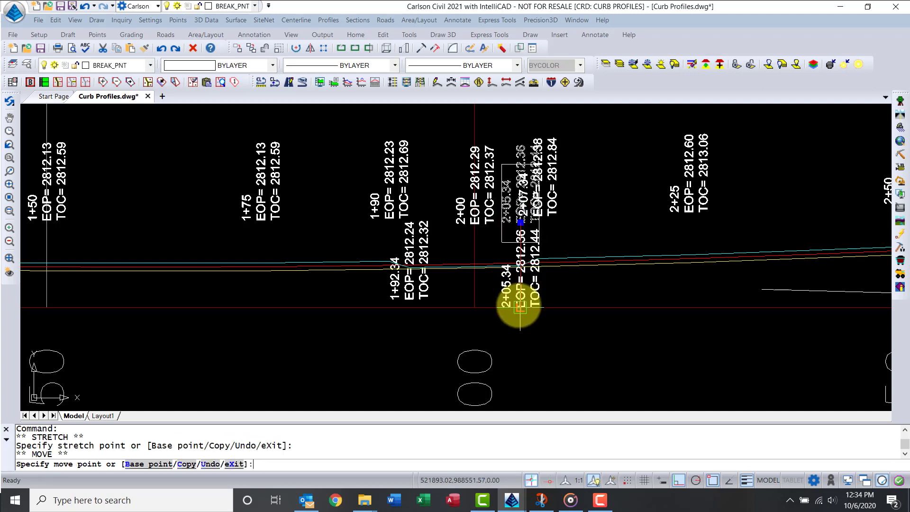
left_click(520, 307)
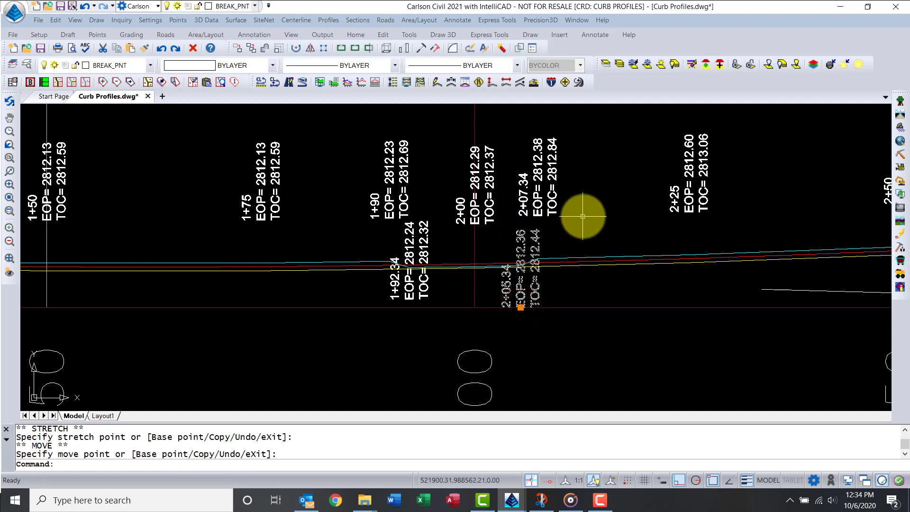
key("Escape")
Edit the drawn profile to enable Draw Sheet/Paper Space, and erase the existing profile so it is redrawn
scroll(582, 216, "down", 5)
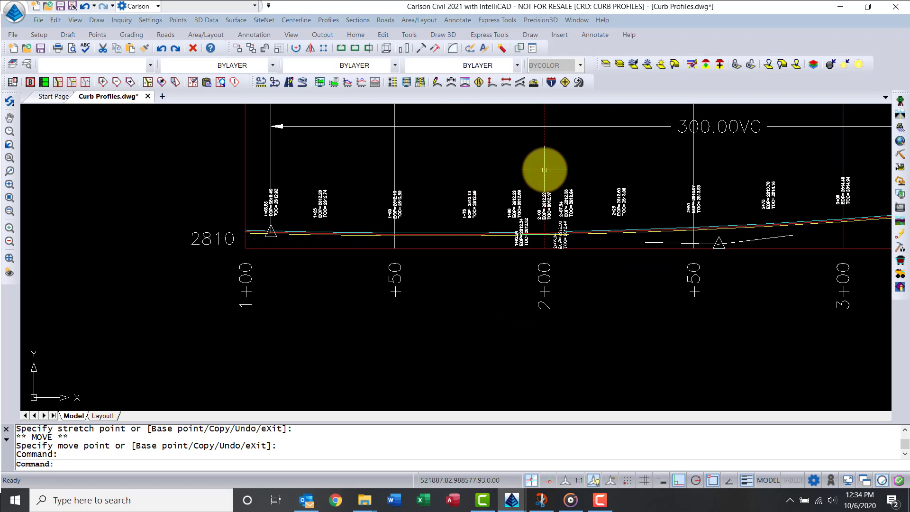
double_click(544, 170)
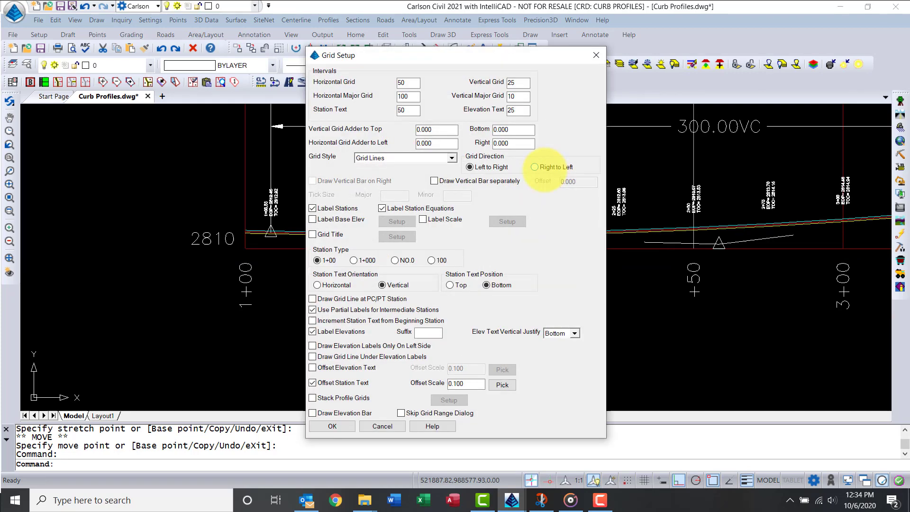
key("Return")
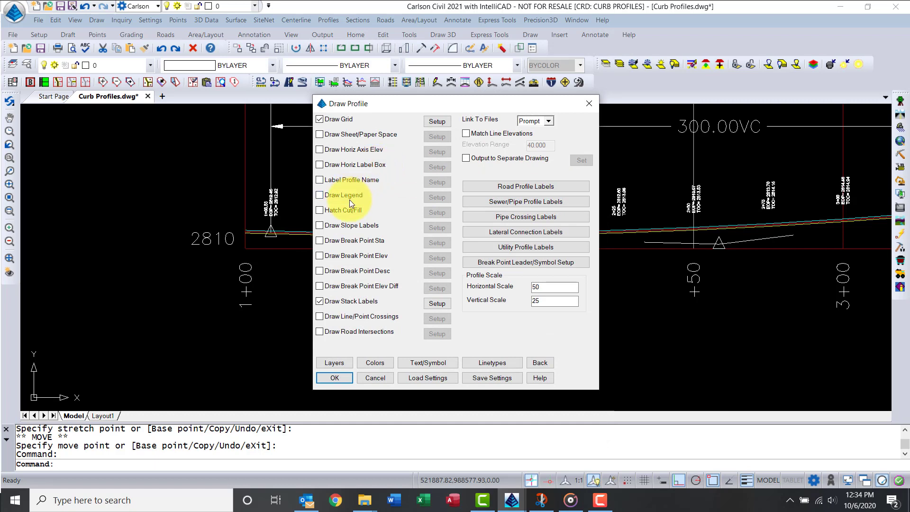
left_click(340, 140)
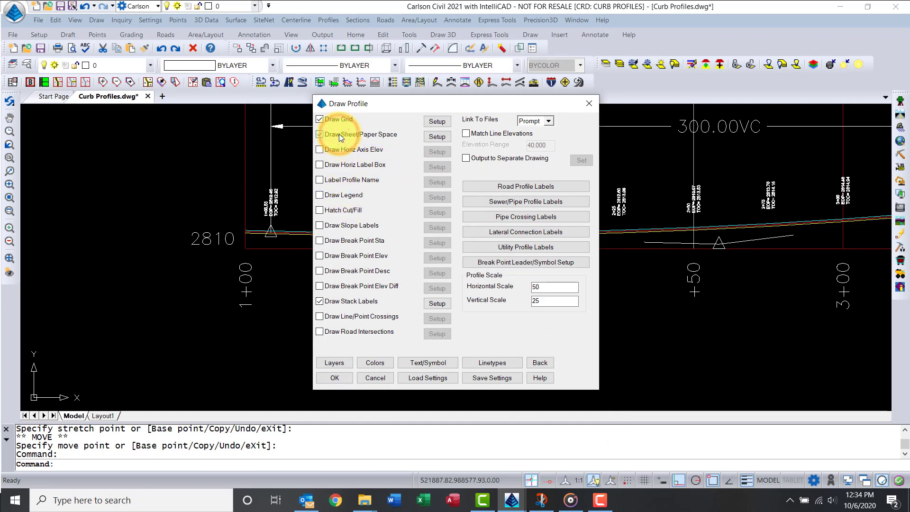
left_click(329, 378)
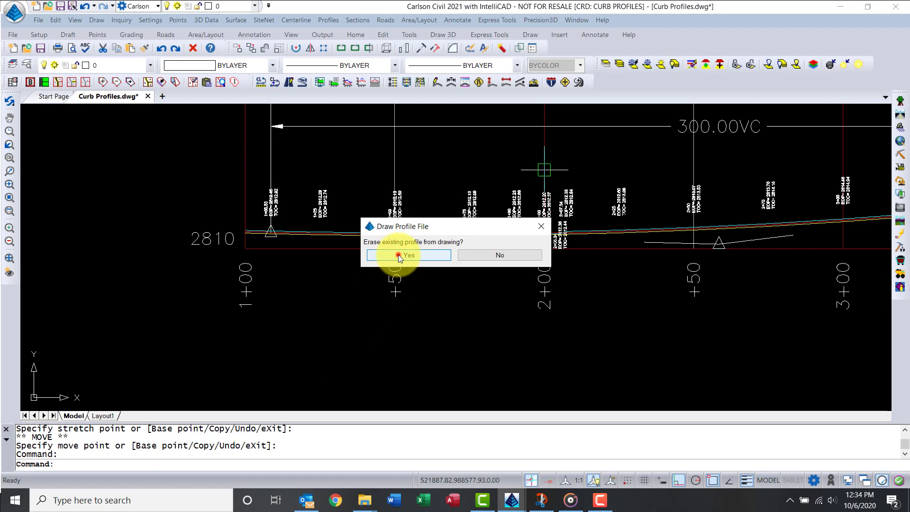
left_click(398, 255)
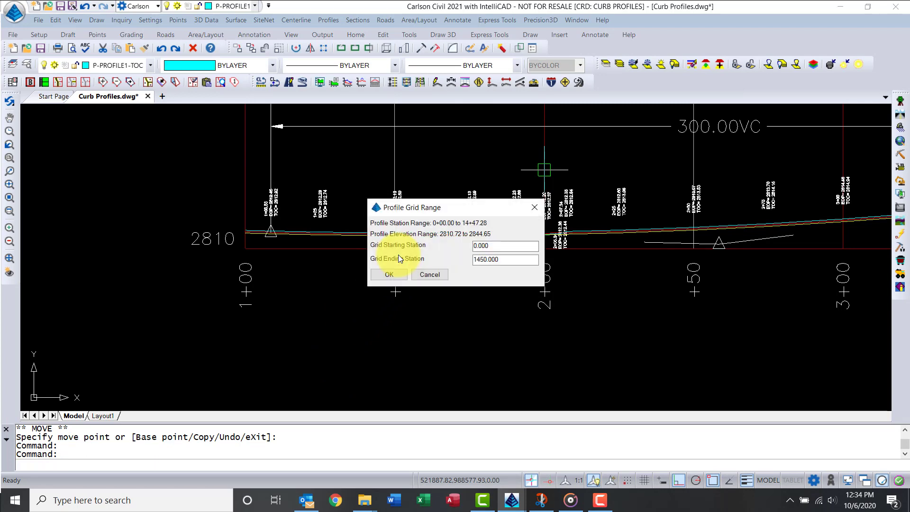
Set the grid range from station 100 to 450, generate the plan-and-profile sheet, and view the whole sheet
left_click(523, 259)
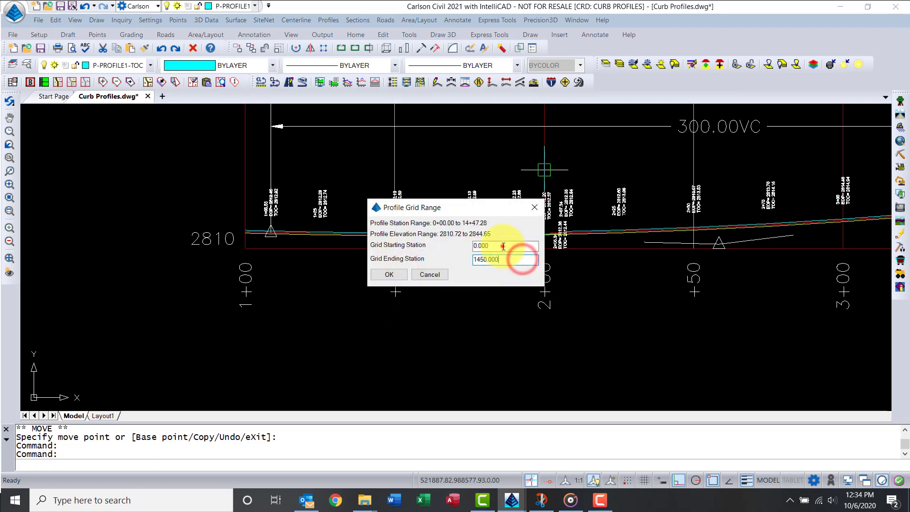
double_click(503, 246)
type("100")
key("Tab")
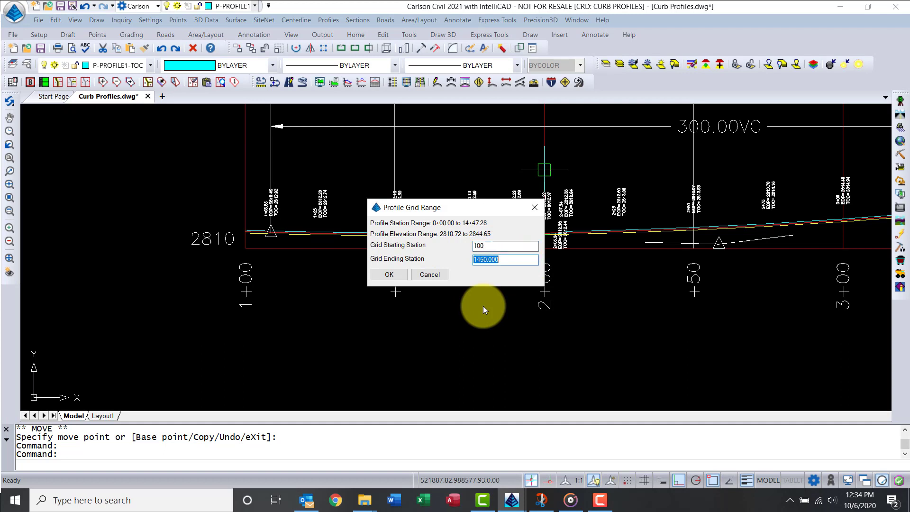
type("450")
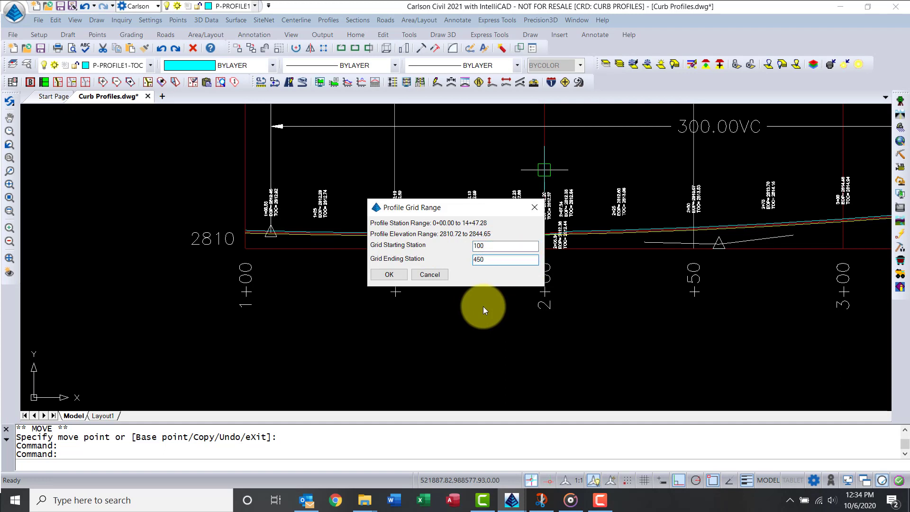
left_click(397, 276)
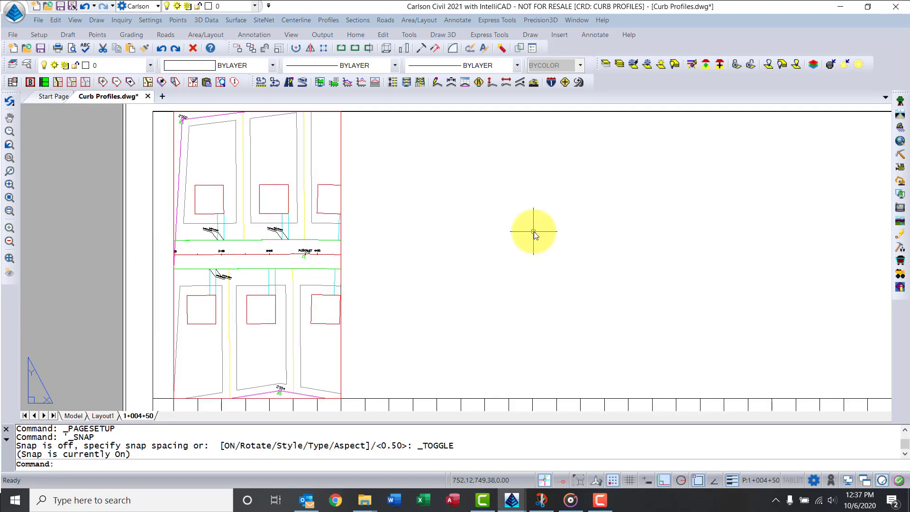
middle_click(533, 231)
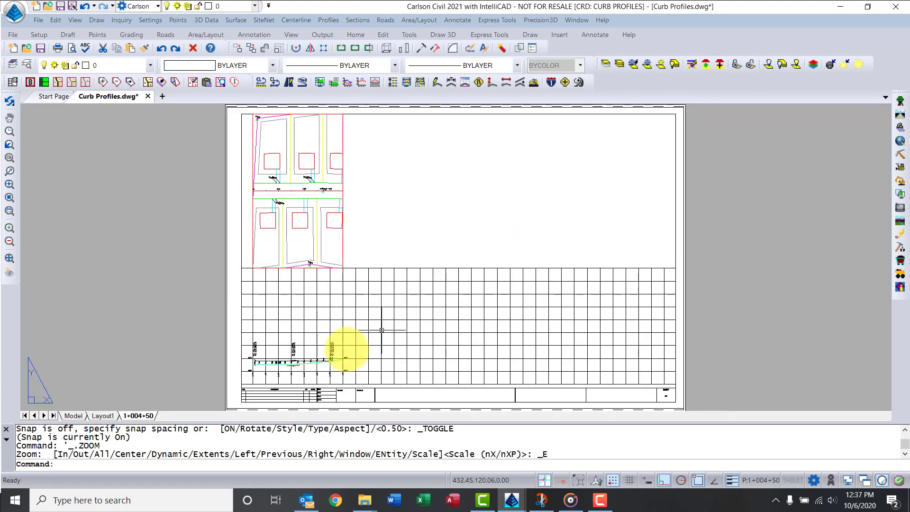